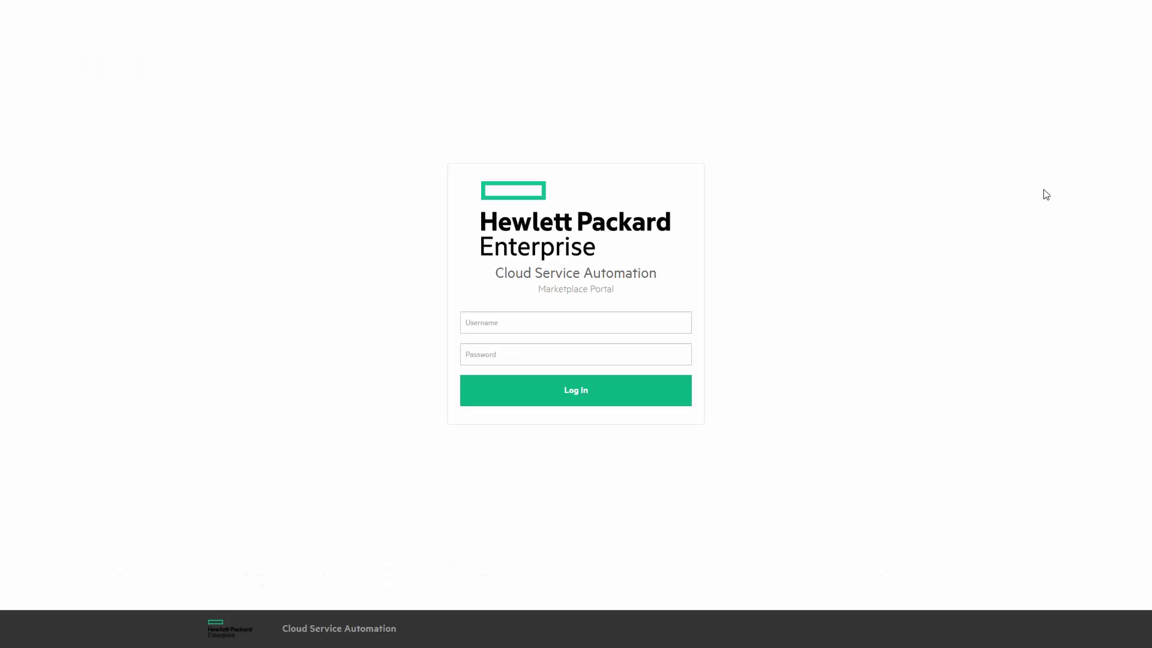
Log in to the Marketplace Portal with the consumer account and its password.
left_click(546, 324)
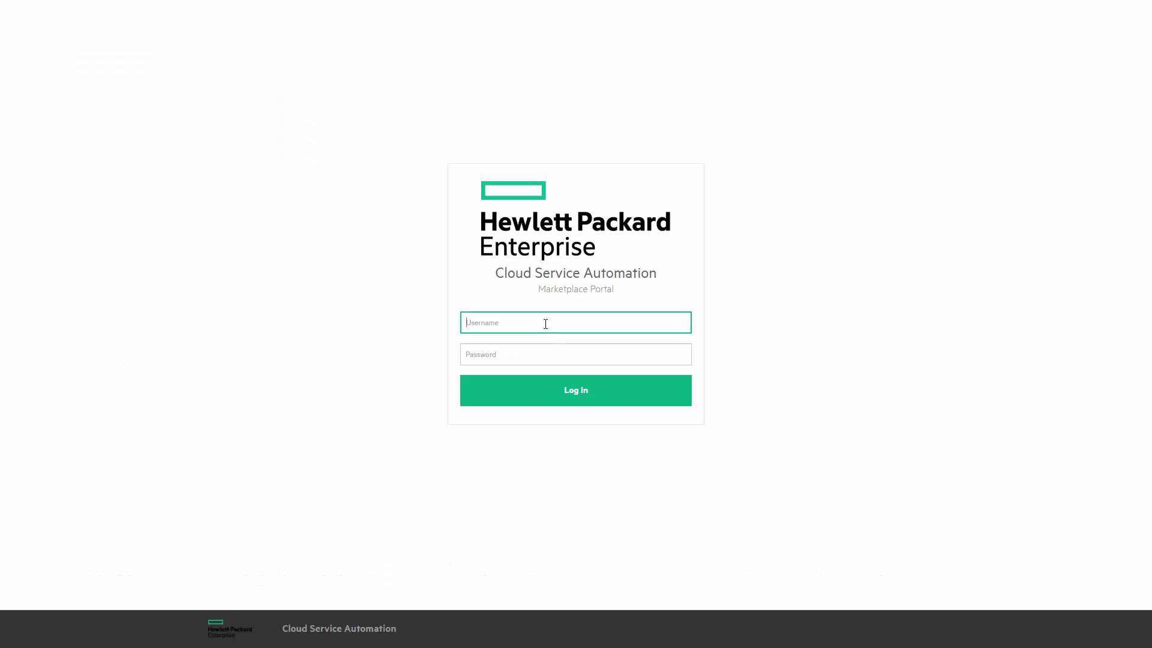
type("consumer")
key("Tab")
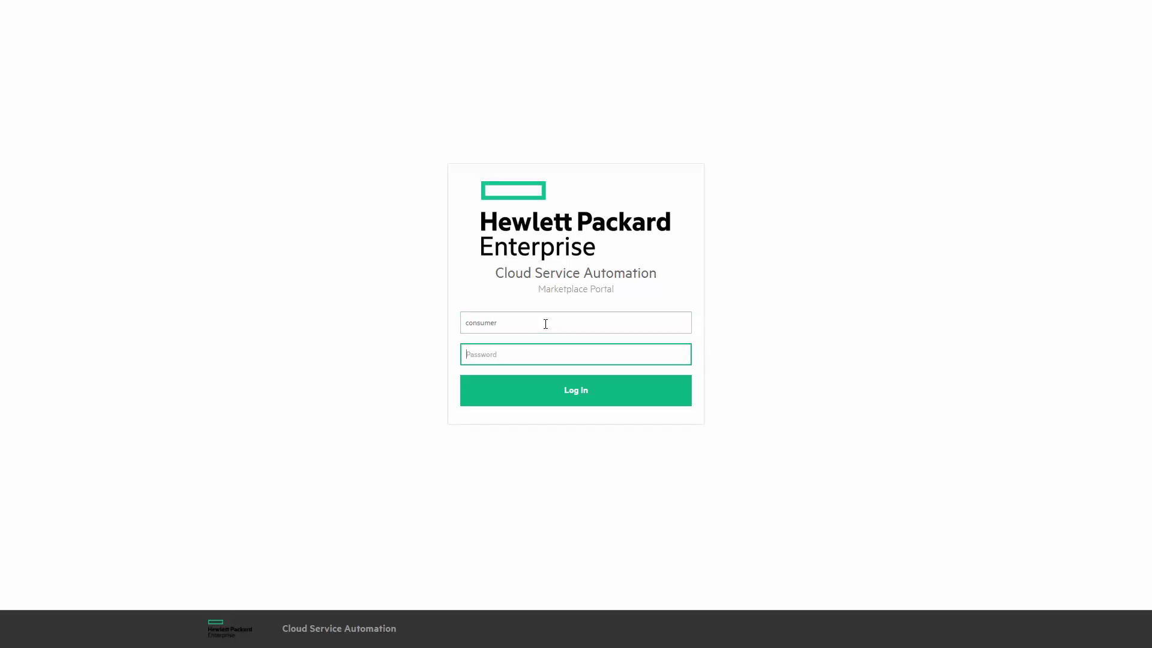
type("cloud")
key("Return")
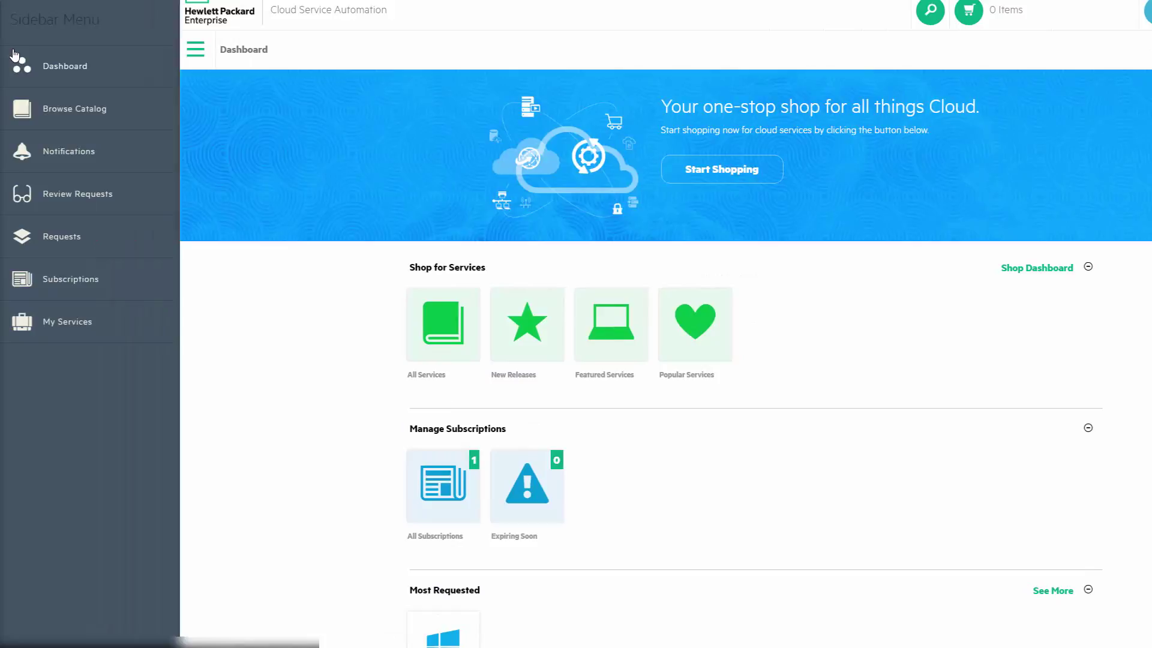
Open the Windows 2012 R2 service in My Services and show the VMware CloudSlang Compute actions.
left_click(82, 322)
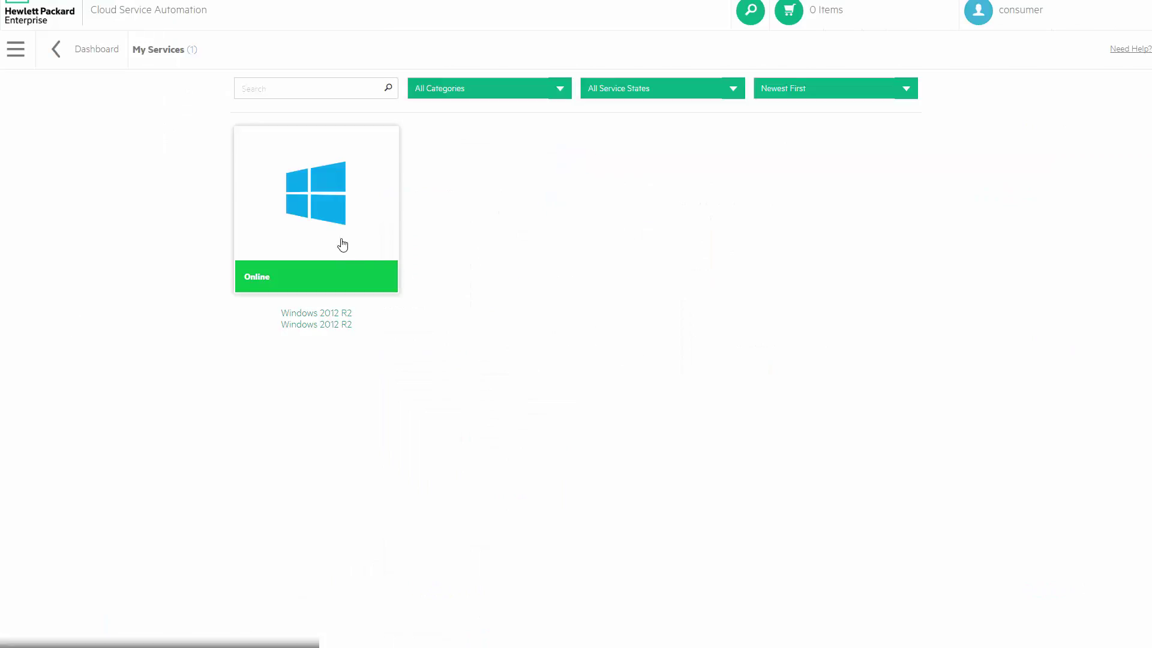
left_click(343, 231)
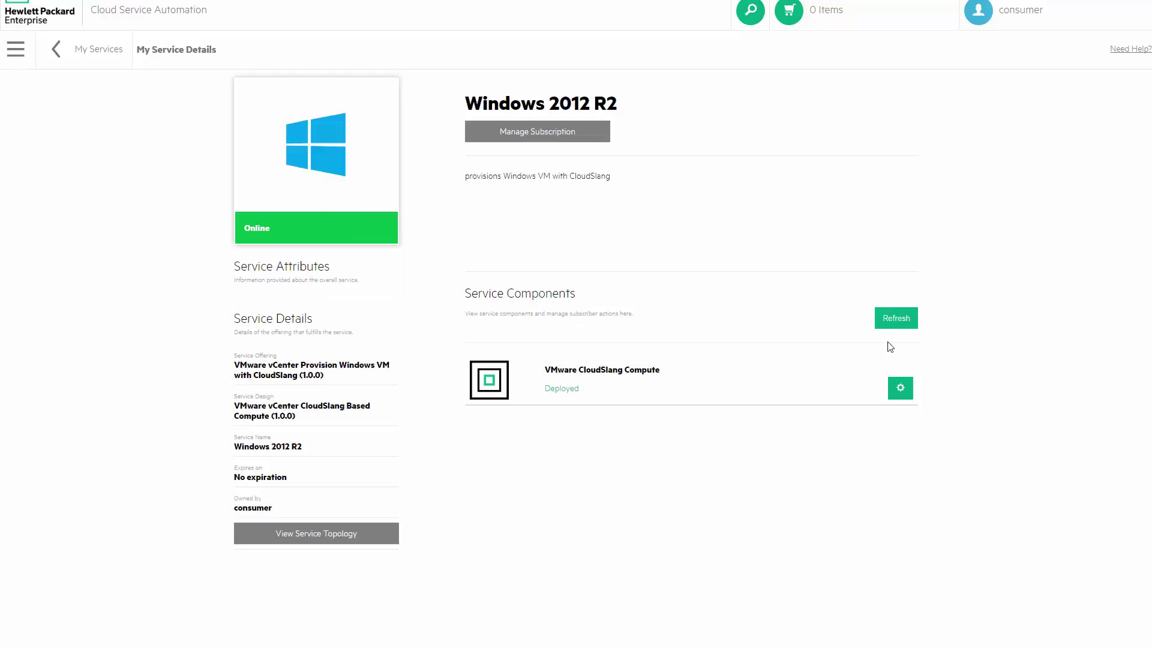
left_click(901, 389)
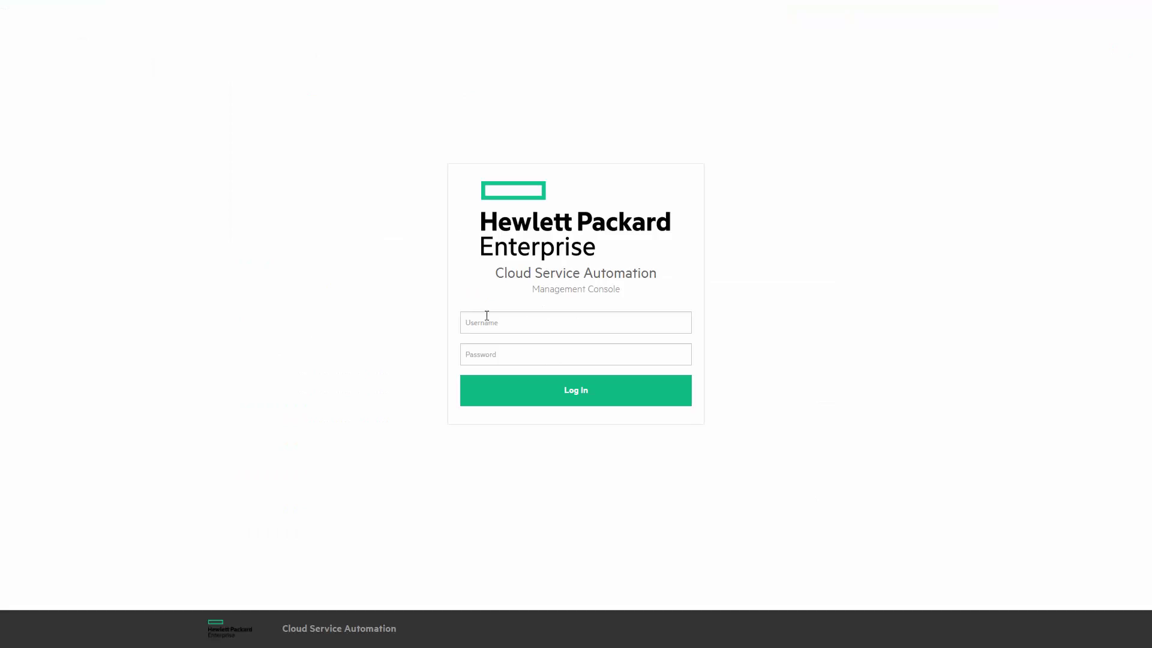
Log in to the Management Console as admin with the account password.
left_click(488, 320)
type("admin")
key("Tab")
type("cloud")
key("Return")
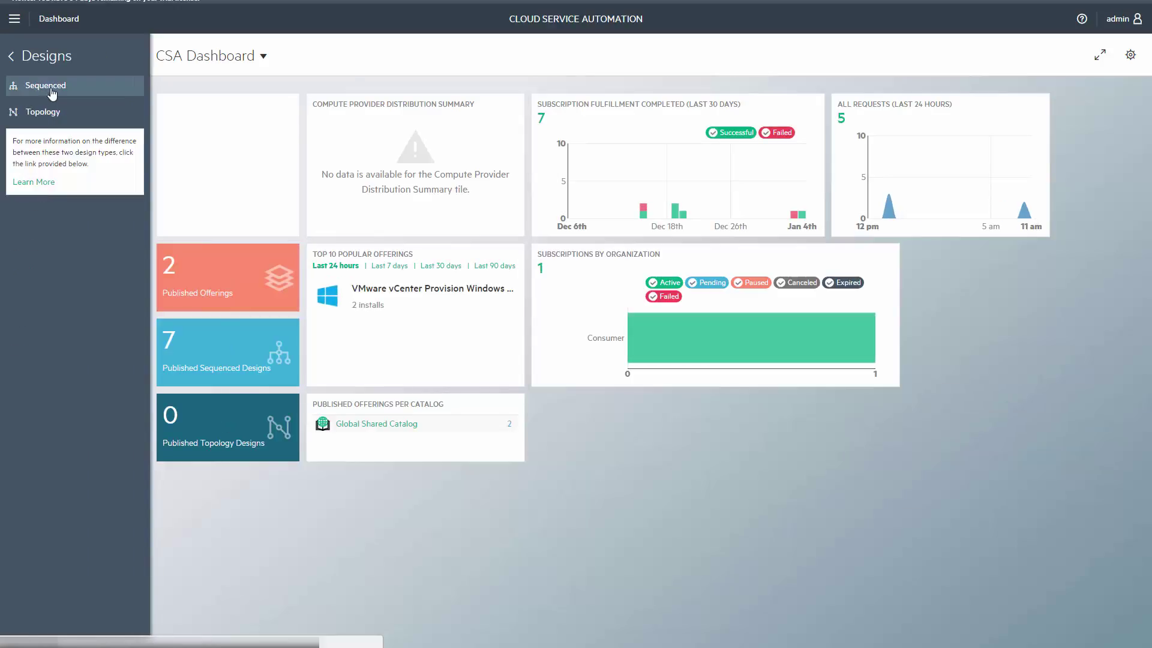
Show the VMware vCenter CloudSlang Based Compute offering's User Operations and preview the Add action wizard.
left_click(19, 87)
left_click(27, 137)
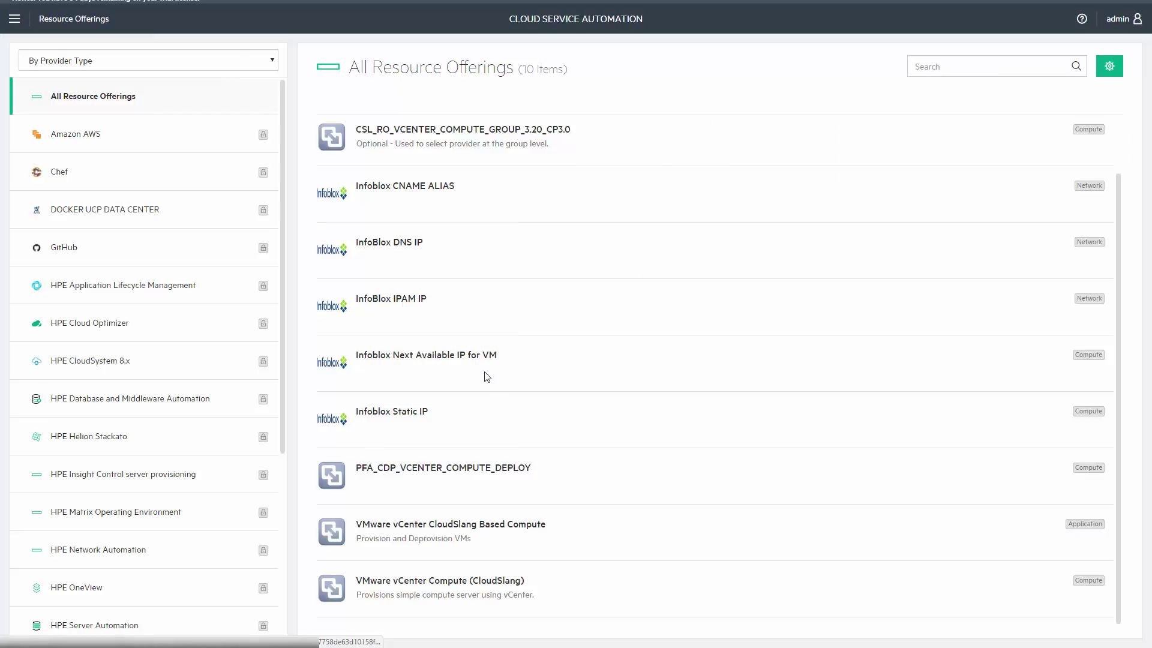
left_click(504, 530)
left_click(293, 87)
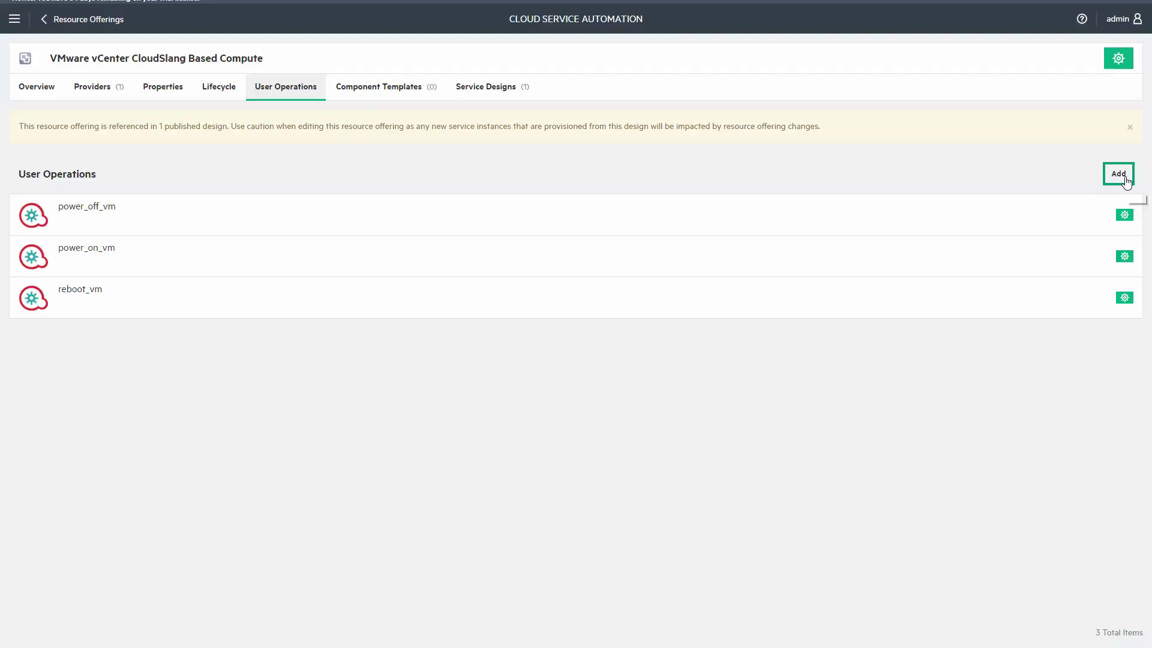
left_click(1128, 180)
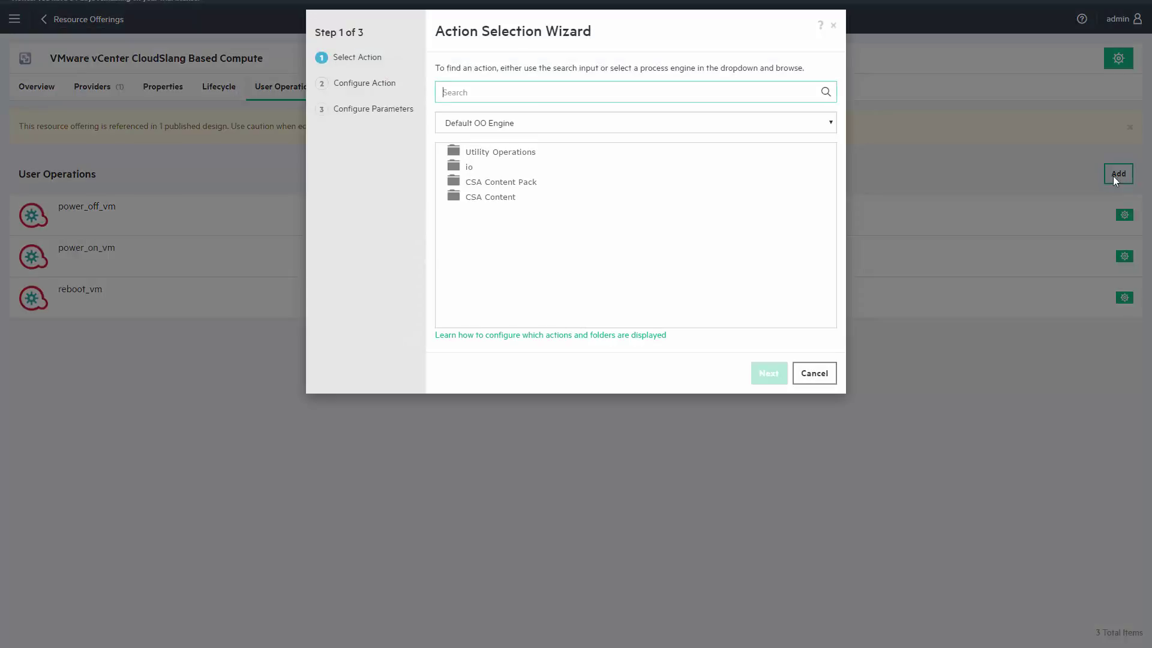
left_click(507, 91)
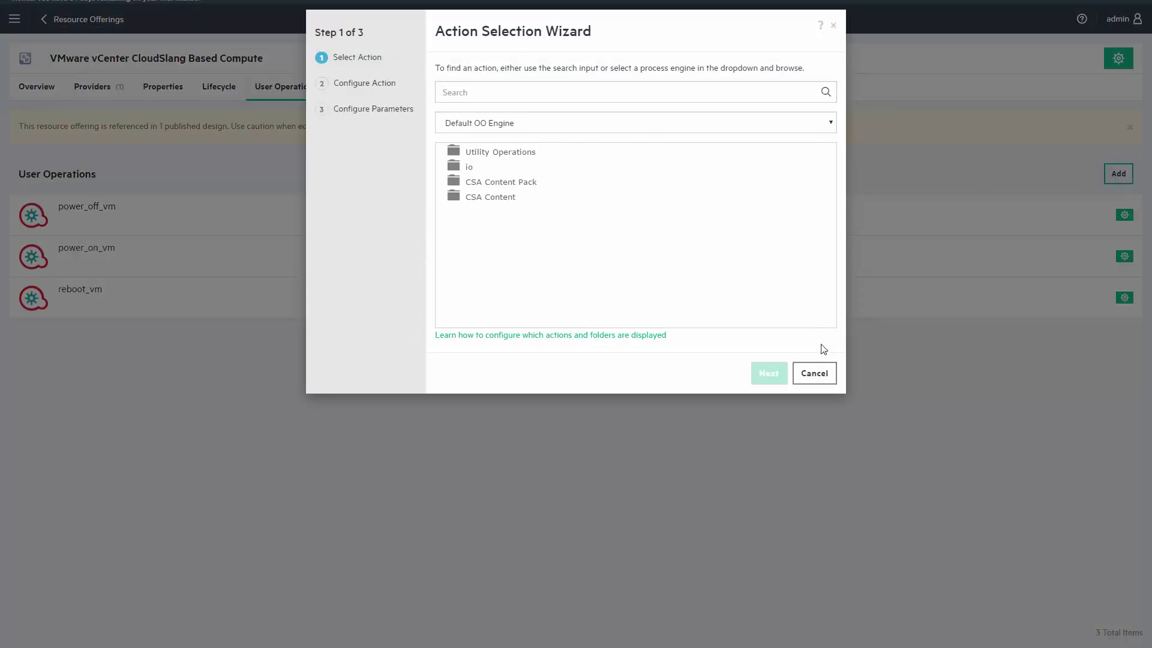
left_click(821, 379)
Close the action wizard and launch the Workflow Designer from My Applications > Workflows.
left_click(815, 374)
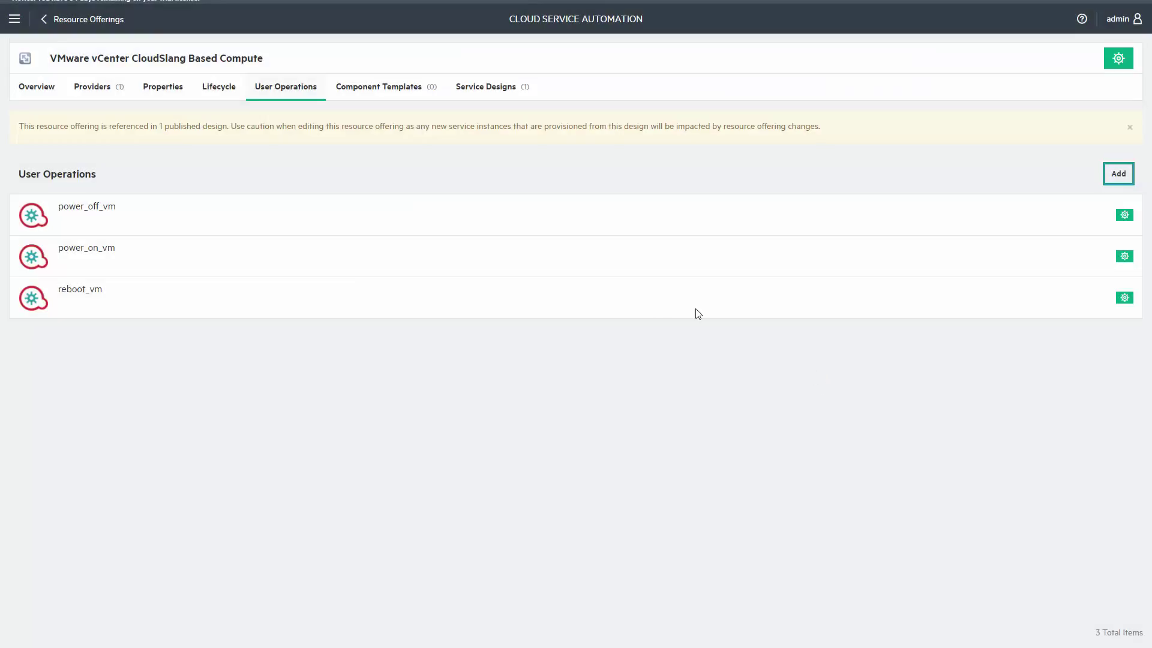
left_click(13, 19)
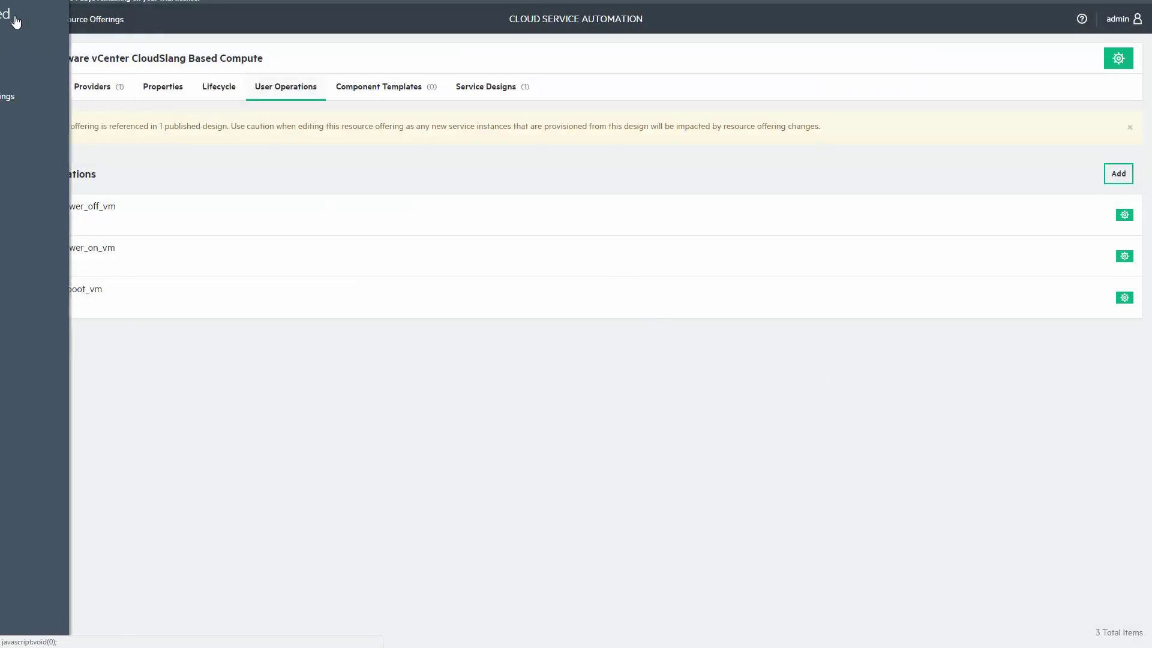
left_click(25, 19)
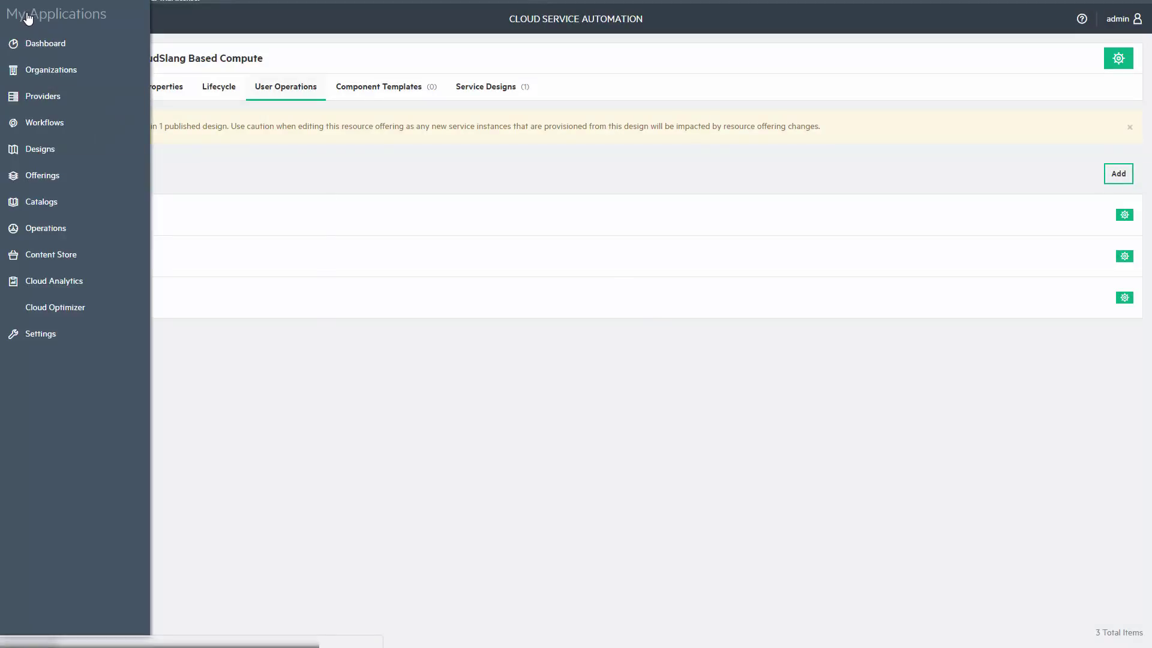
left_click(34, 122)
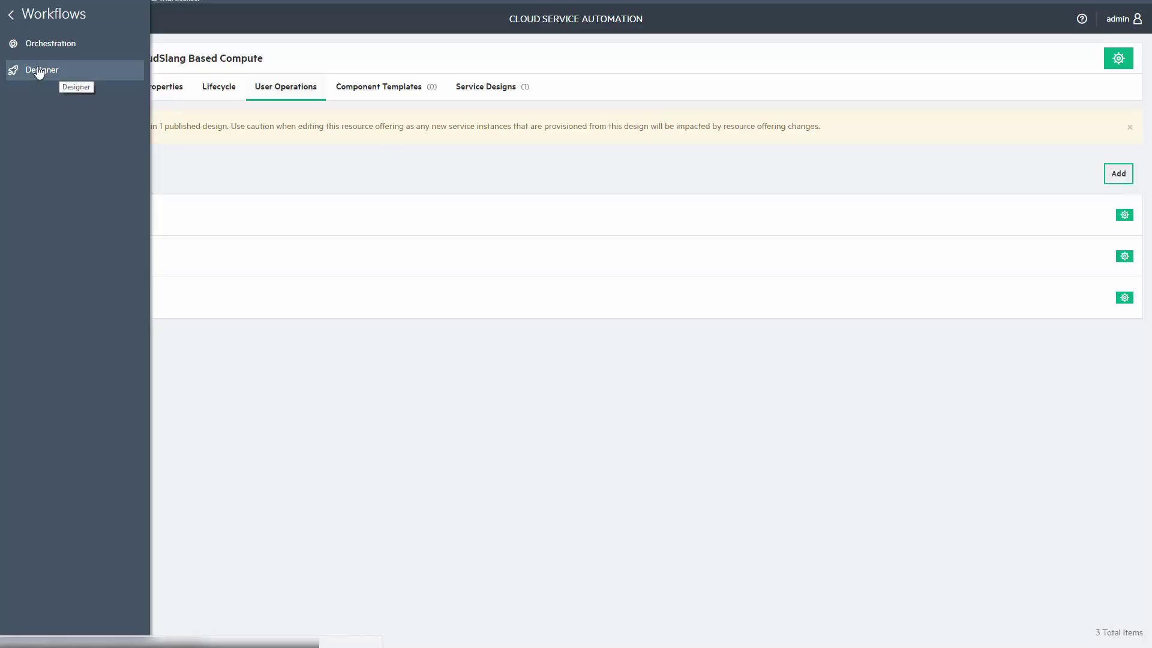
left_click(39, 71)
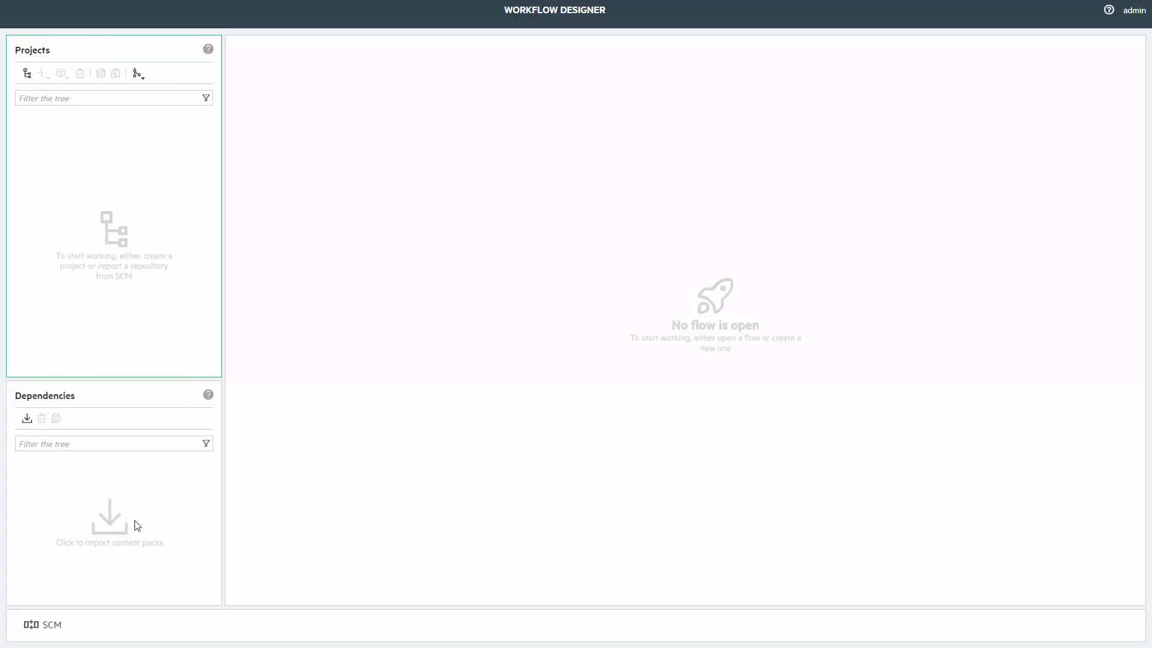
Import cs-base-cp-1.0.0.jar and cs-vmware-vcenter-cp-1.0.1.jar as dependency content packs.
left_click(27, 419)
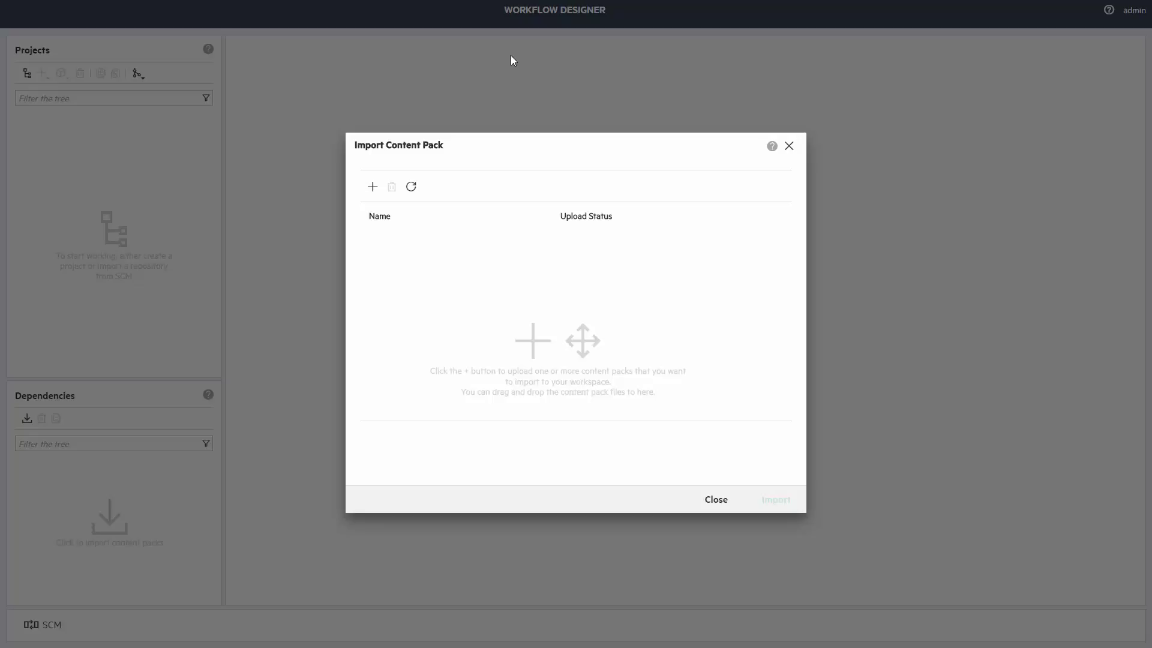
left_click_drag(511, 56, 443, 269)
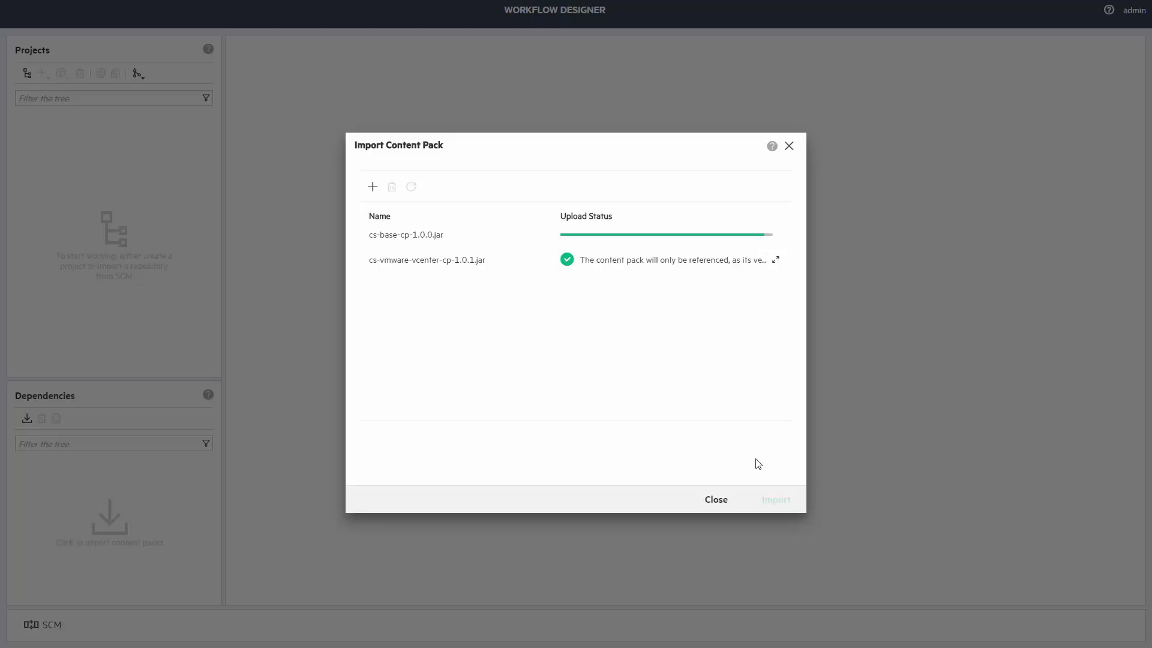
left_click(775, 501)
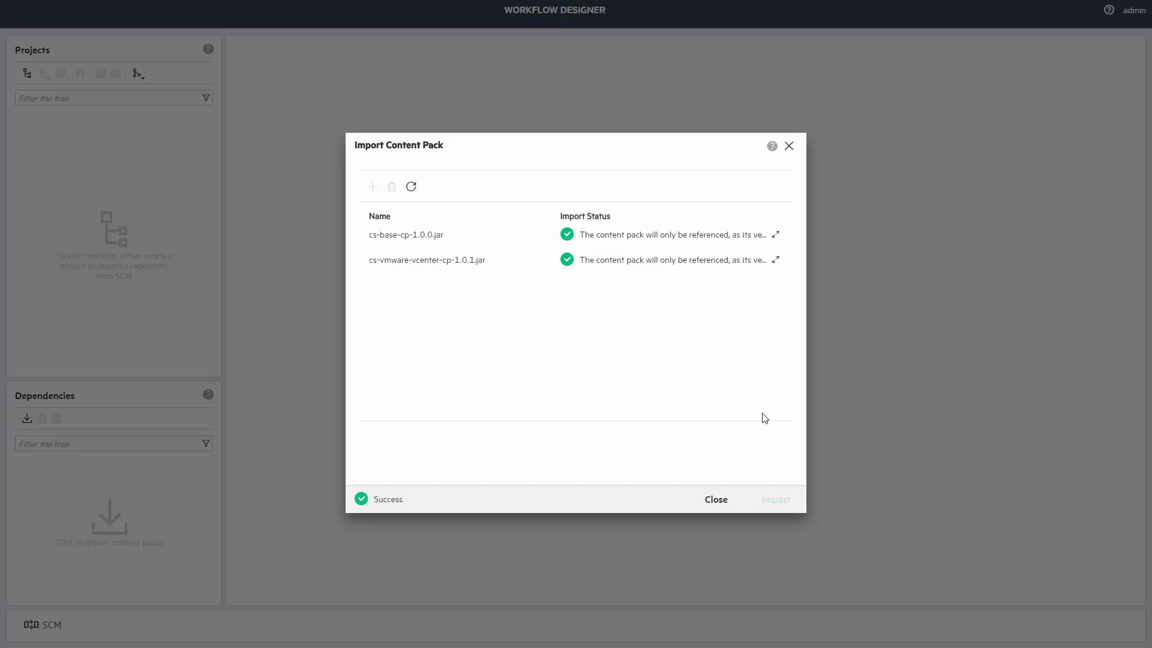
left_click(716, 500)
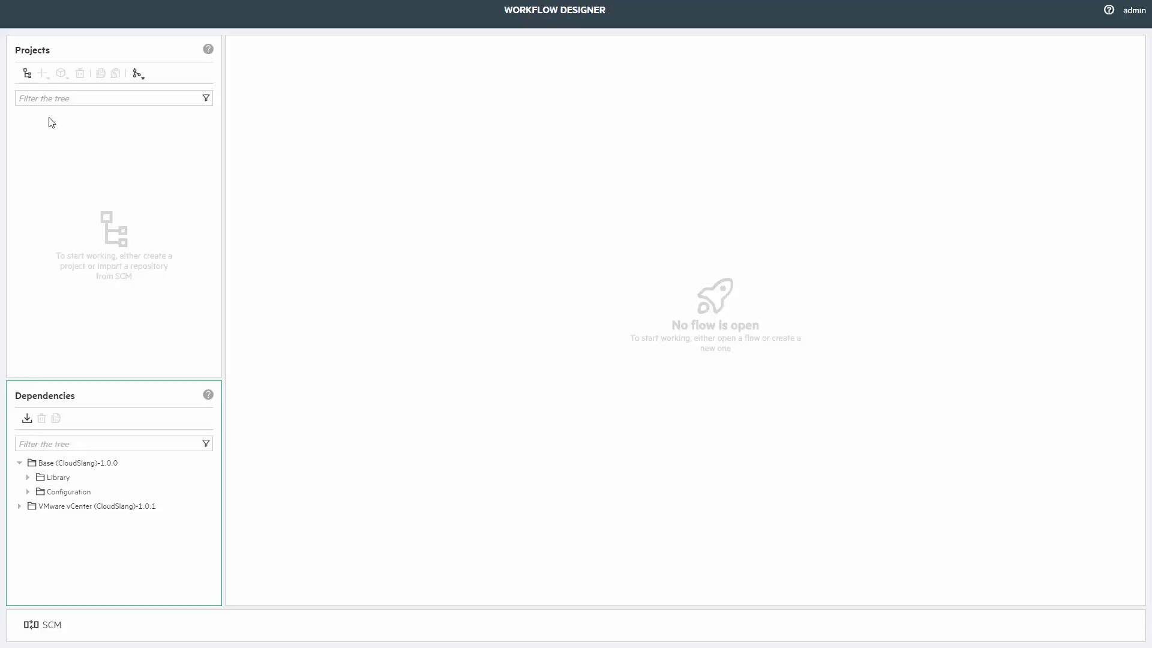
Create a new project named oo-demos.
left_click(27, 75)
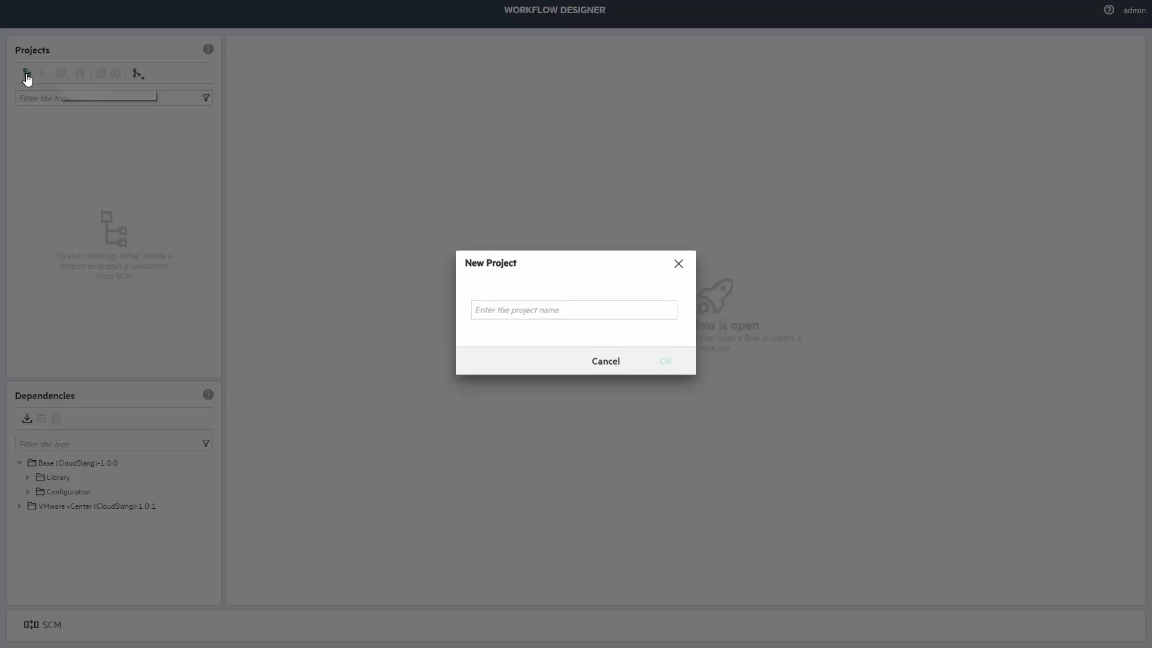
type("oo")
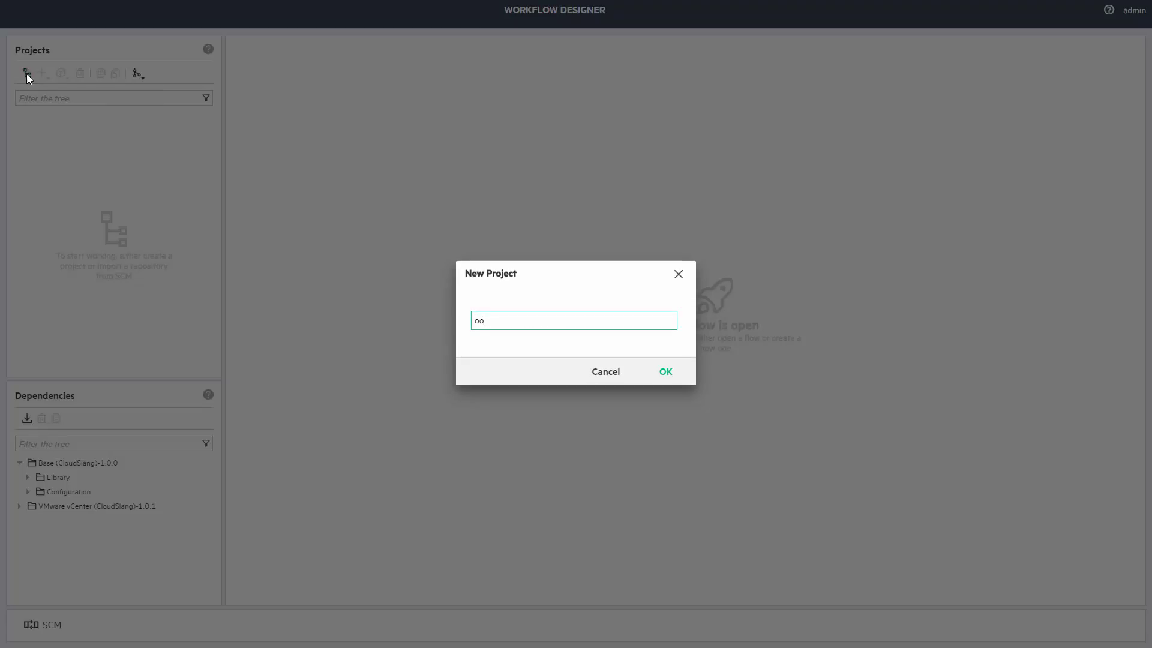
type("-demos")
key("Return")
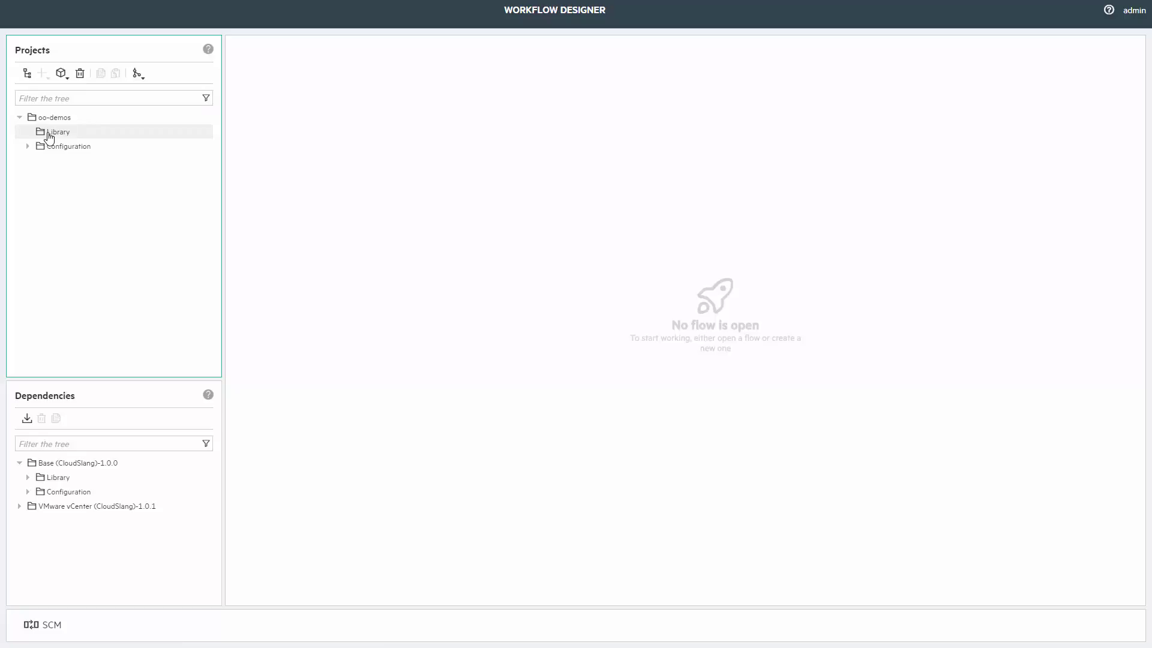
Create the nested folders io/cloudslang/vmware/vcenter/demos under Library.
left_click(39, 130)
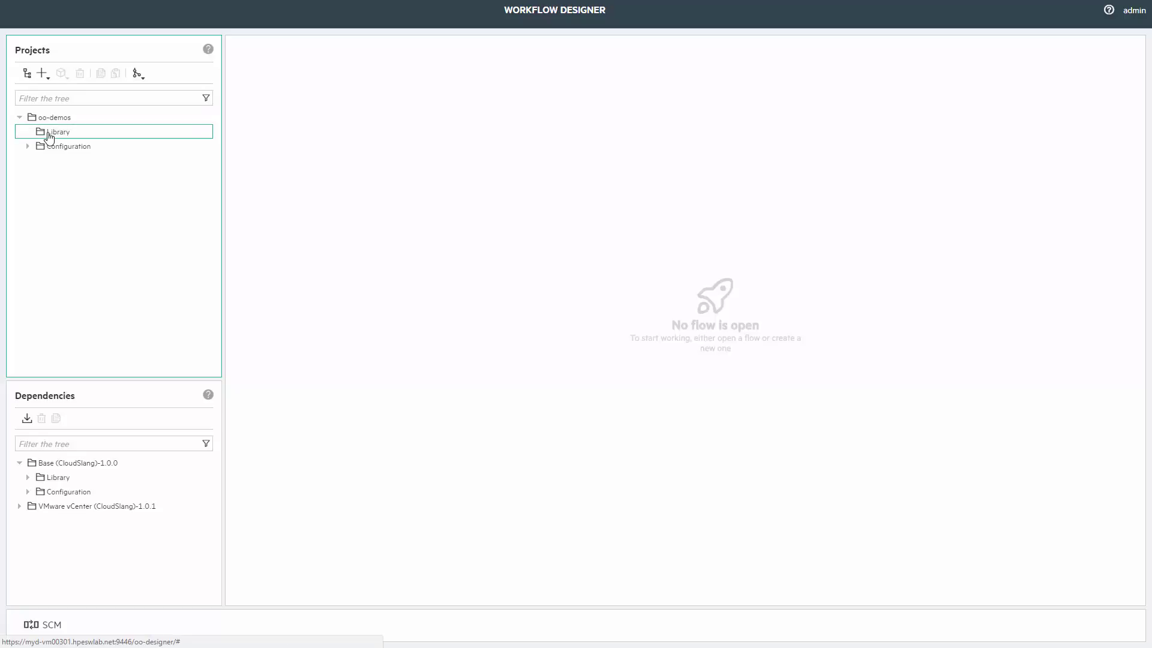
left_click(49, 81)
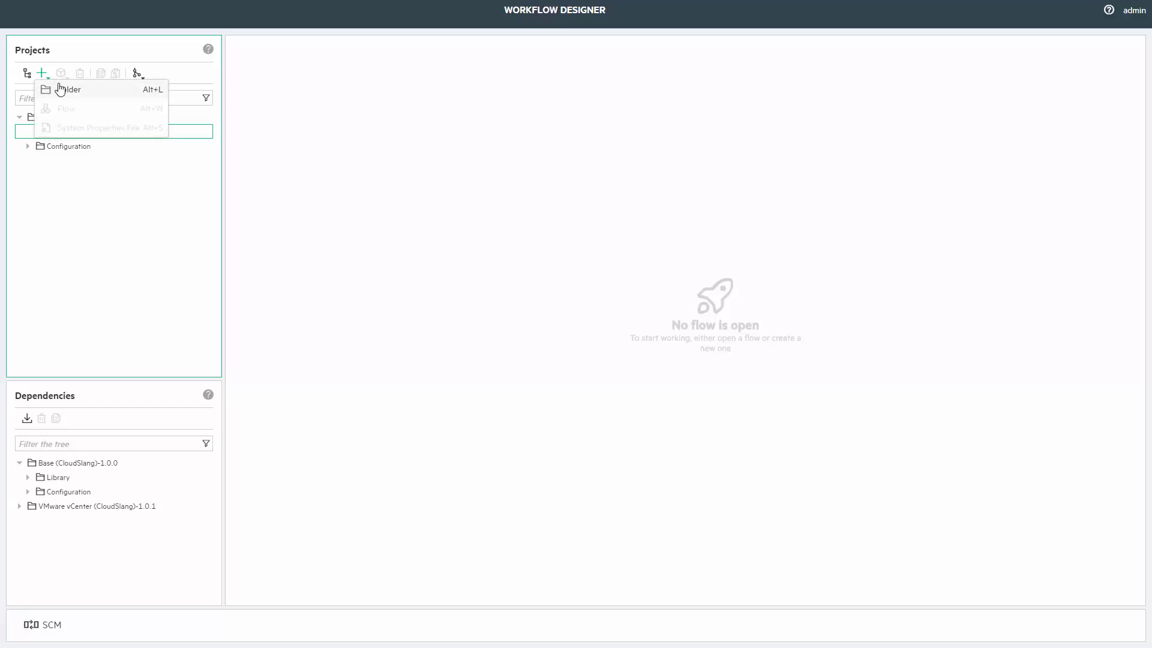
left_click(63, 88)
type("io")
key("Return")
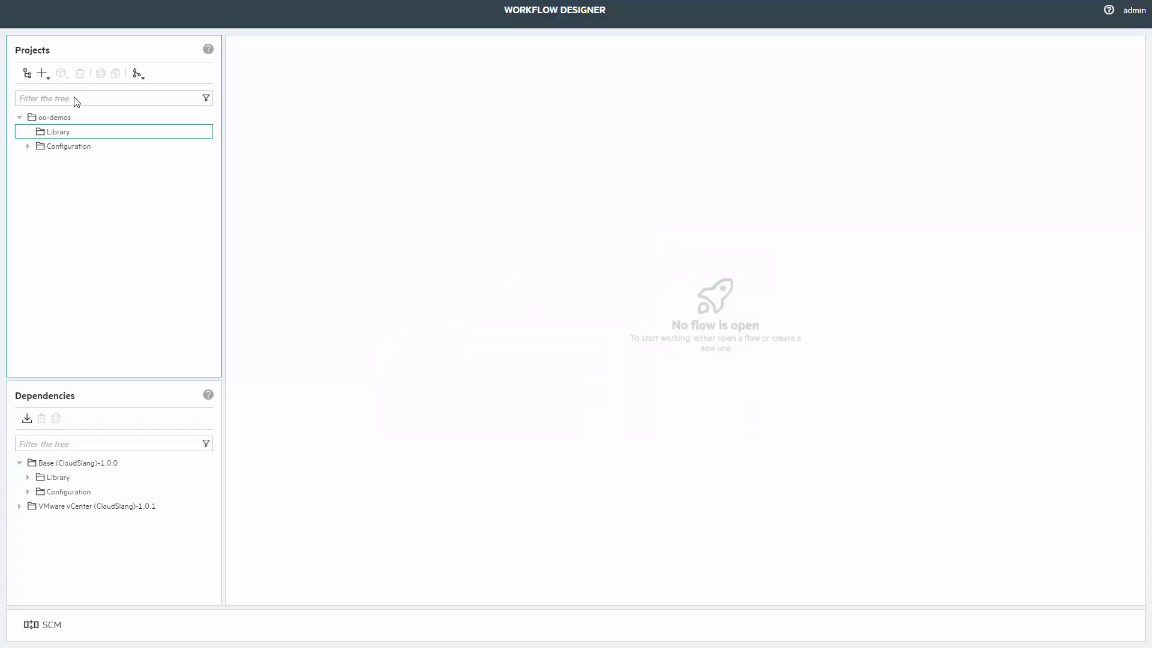
left_click(48, 79)
left_click(67, 90)
type("cloudslang")
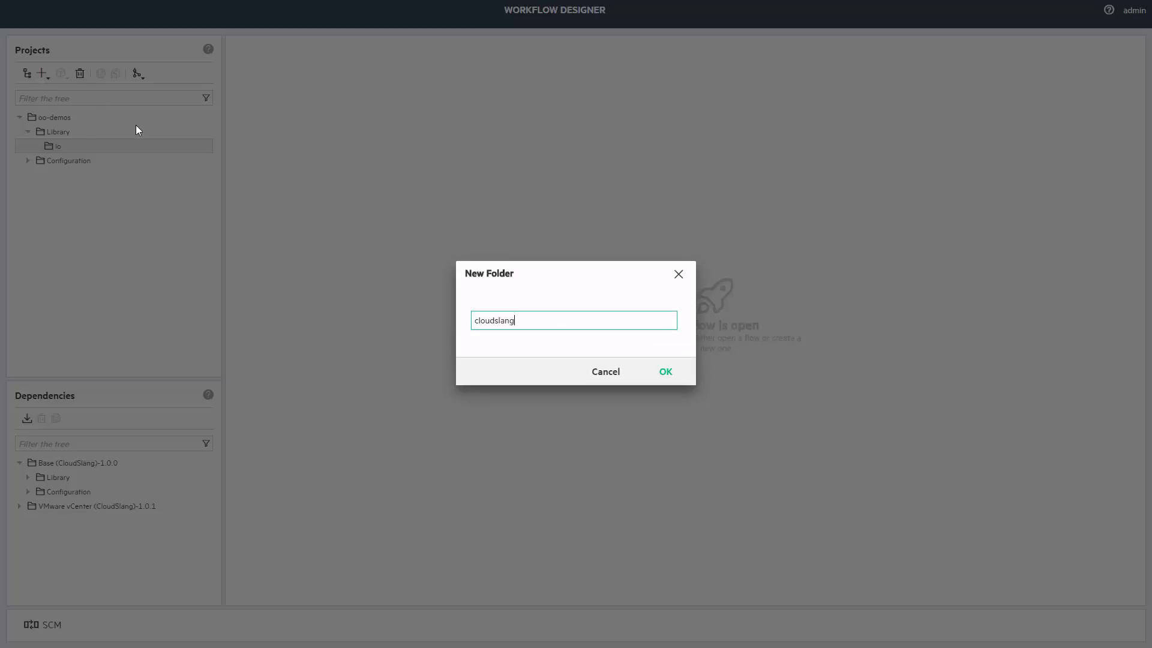
key("Return")
left_click(44, 75)
left_click(55, 88)
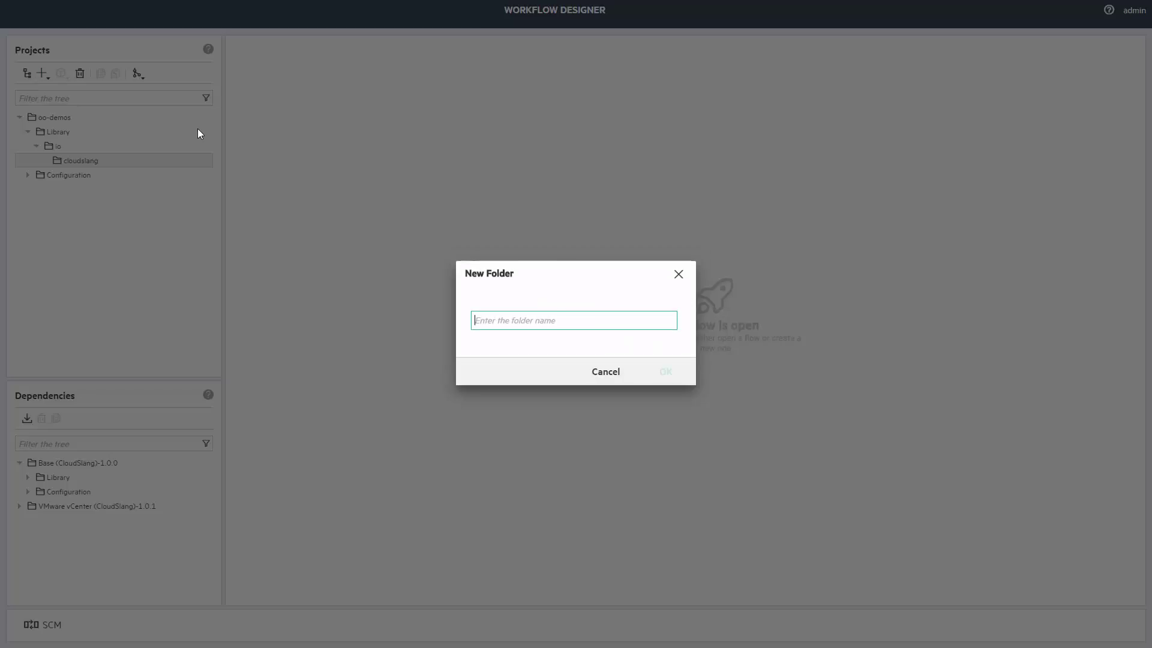
type("vmware")
key("Return")
left_click(41, 72)
left_click(68, 91)
type("vcenter")
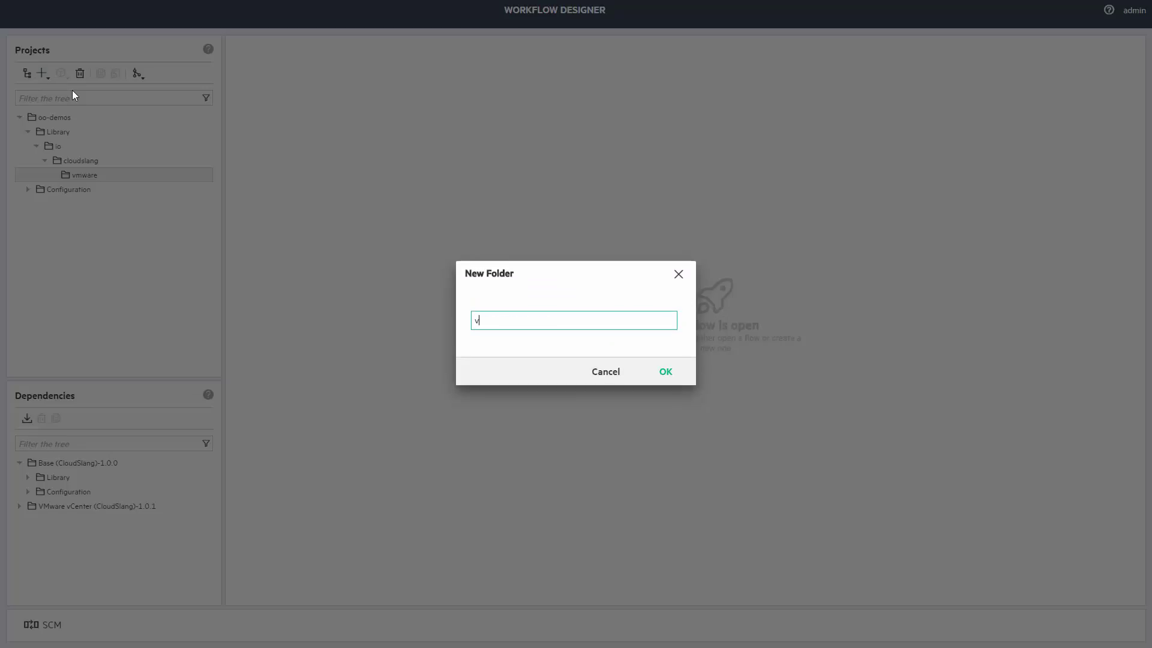
key("Return")
left_click(42, 74)
left_click(79, 95)
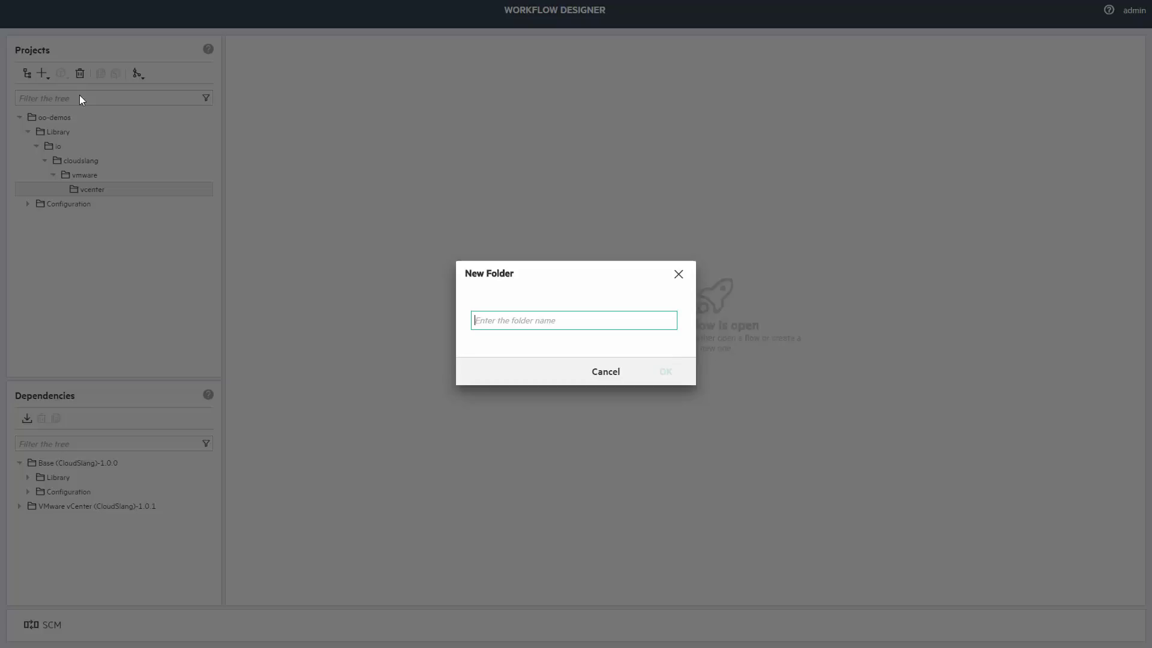
type("demos")
key("Return")
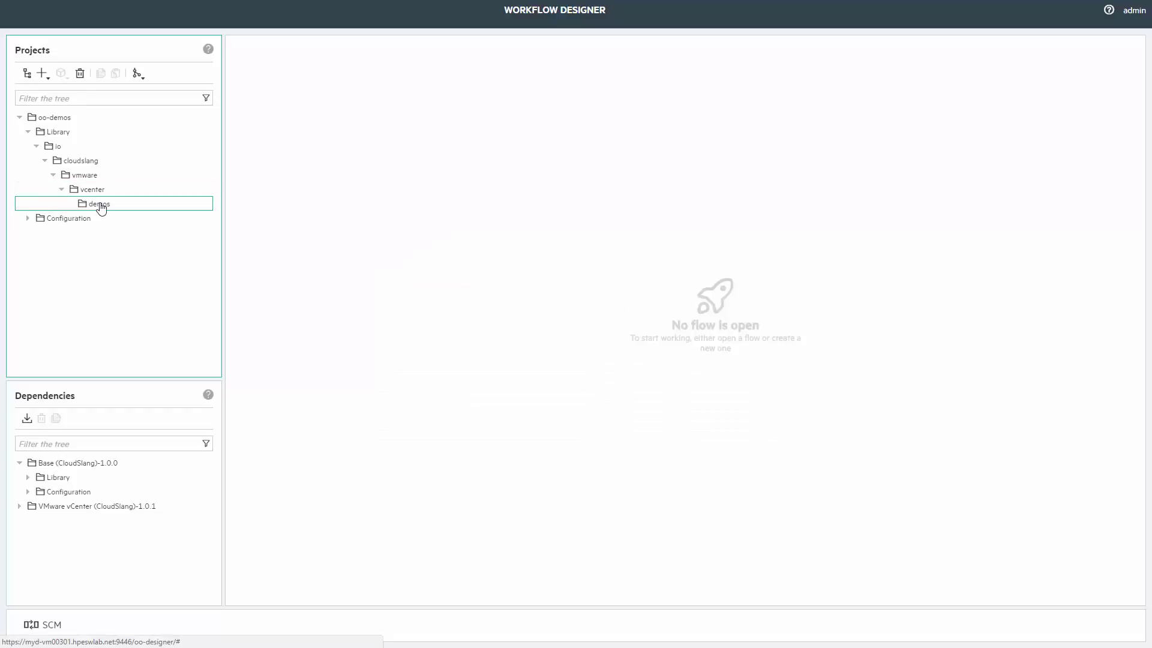
Add a new flow named get_advanced_details inside the demos folder.
left_click(43, 74)
left_click(54, 108)
type("get")
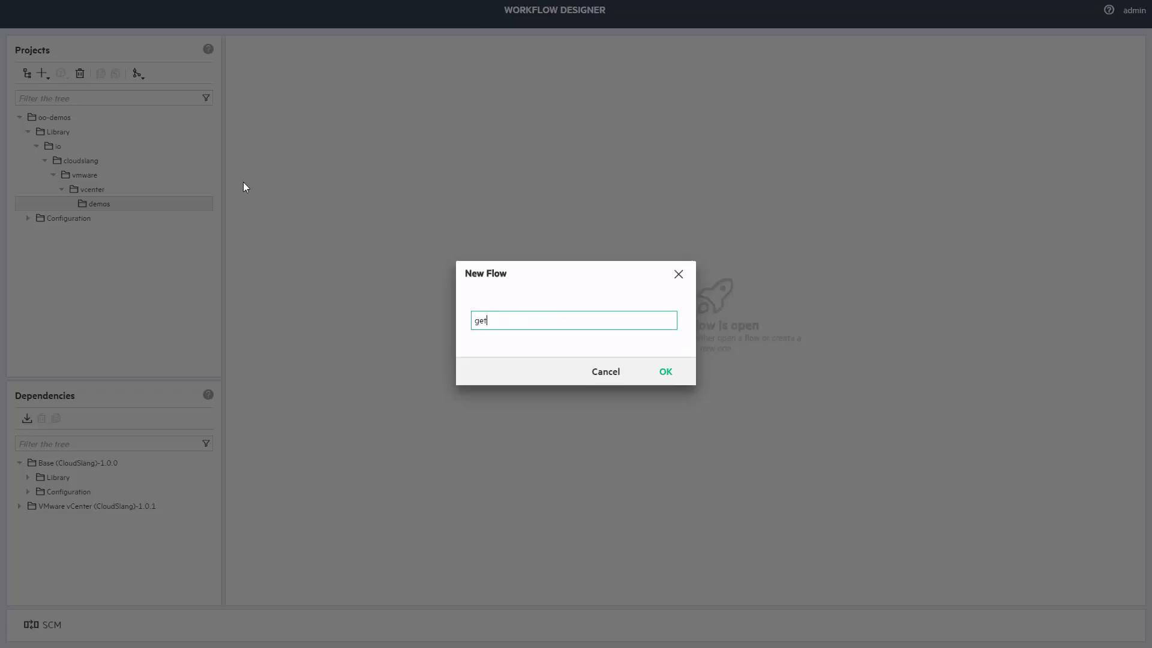
type("_advanced_details")
key("Return")
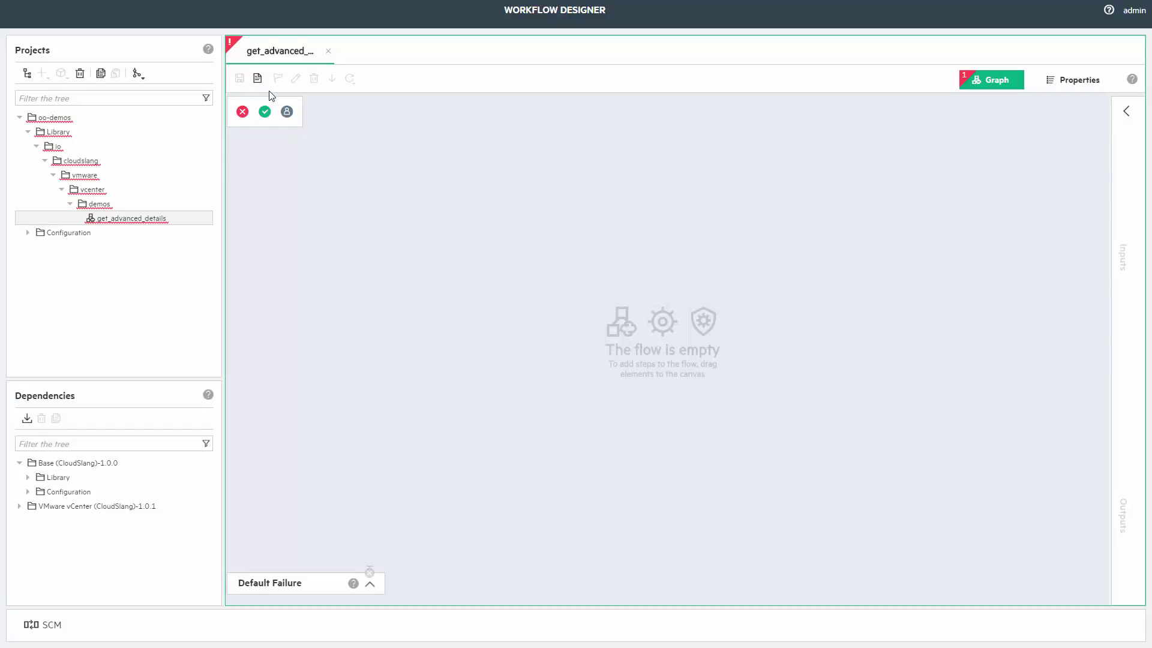
Close the flow and set up a Git repository import over SSH with the verified repository URL.
left_click(328, 51)
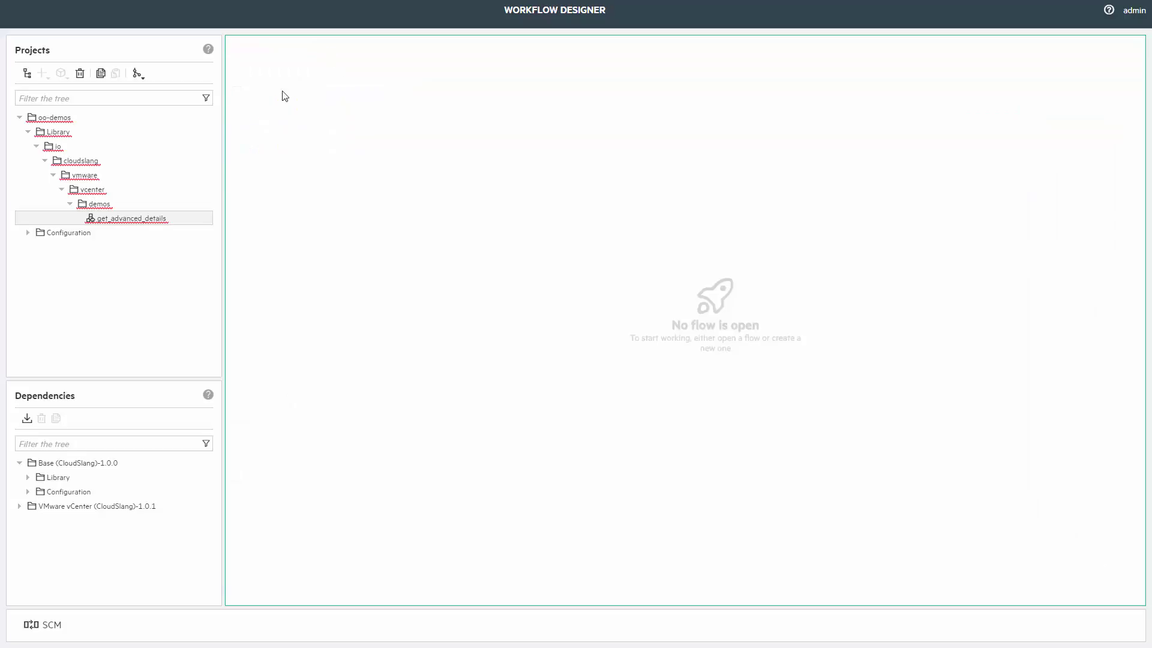
left_click(143, 78)
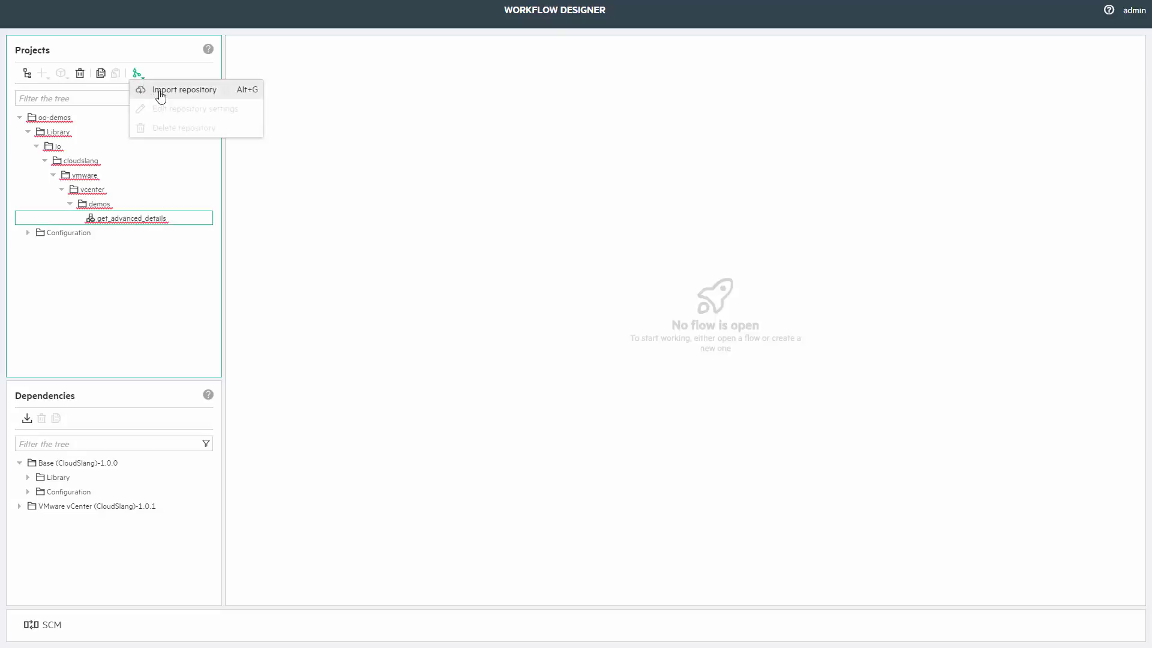
left_click(161, 91)
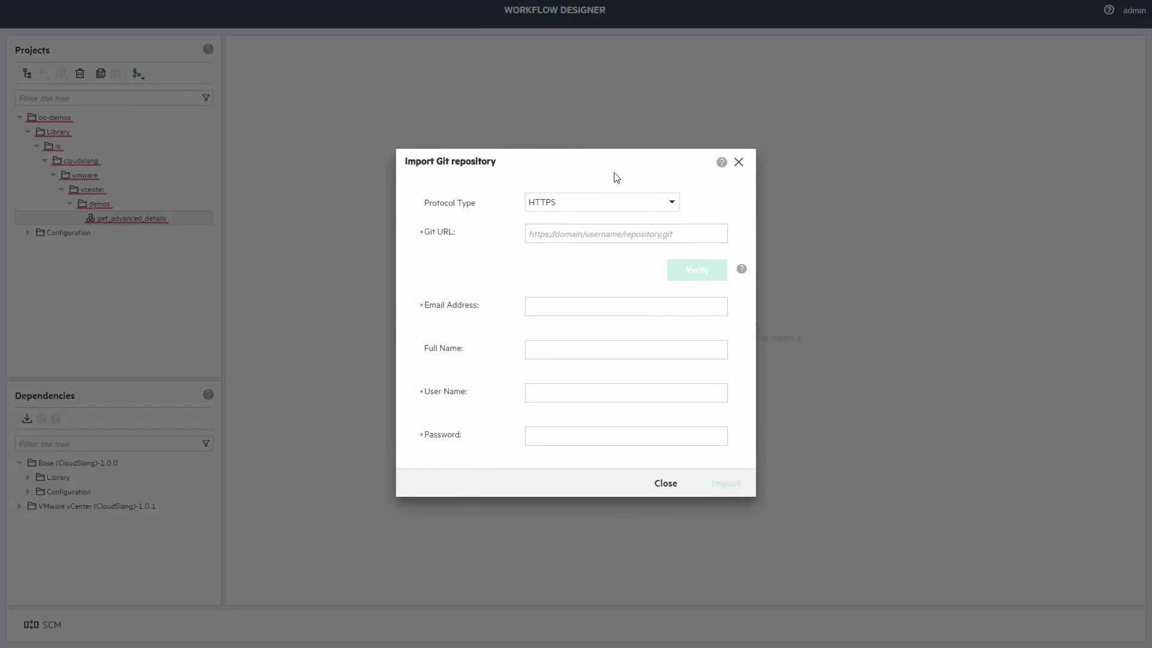
left_click(636, 206)
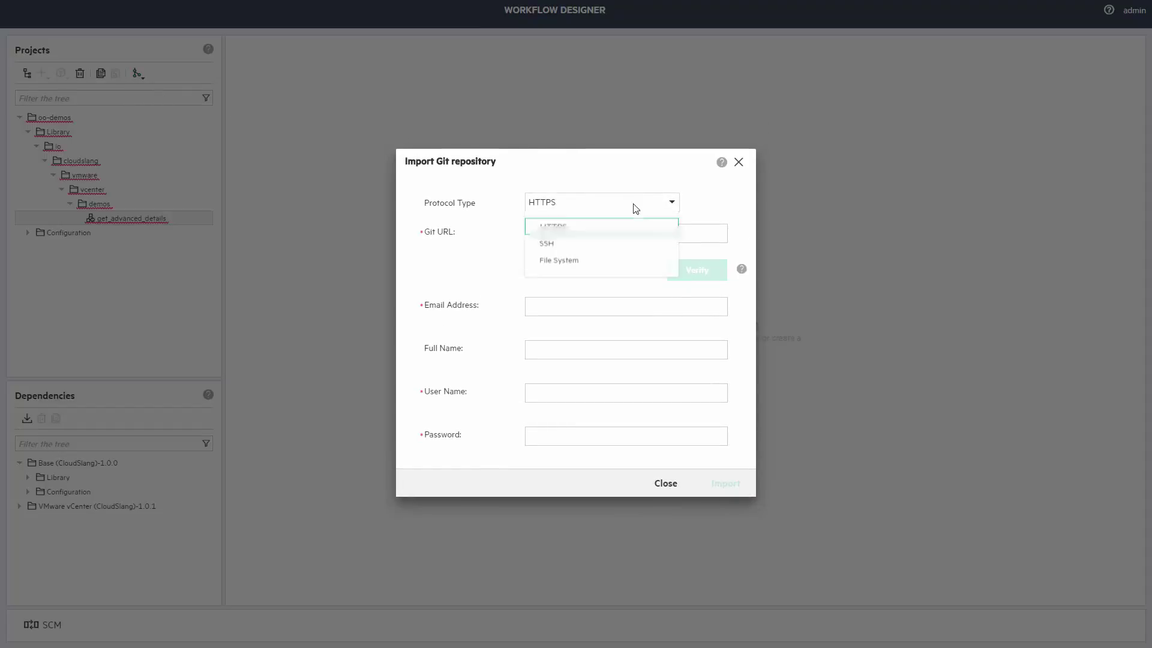
left_click(554, 239)
key("ctrl+v")
left_click(680, 270)
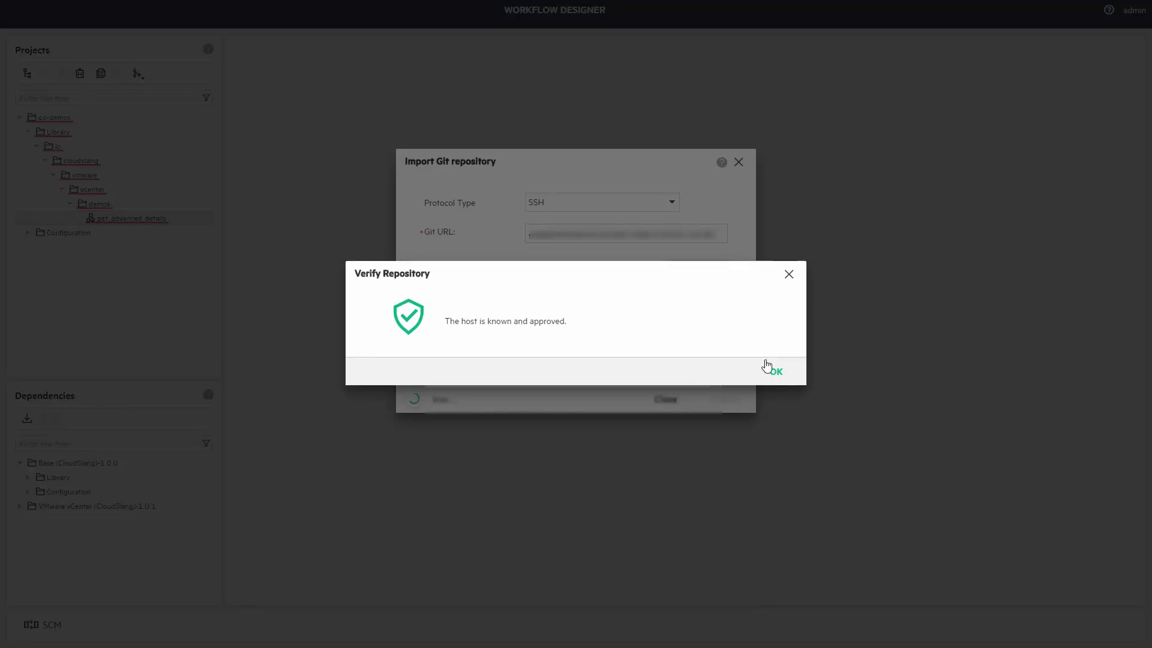
left_click(770, 368)
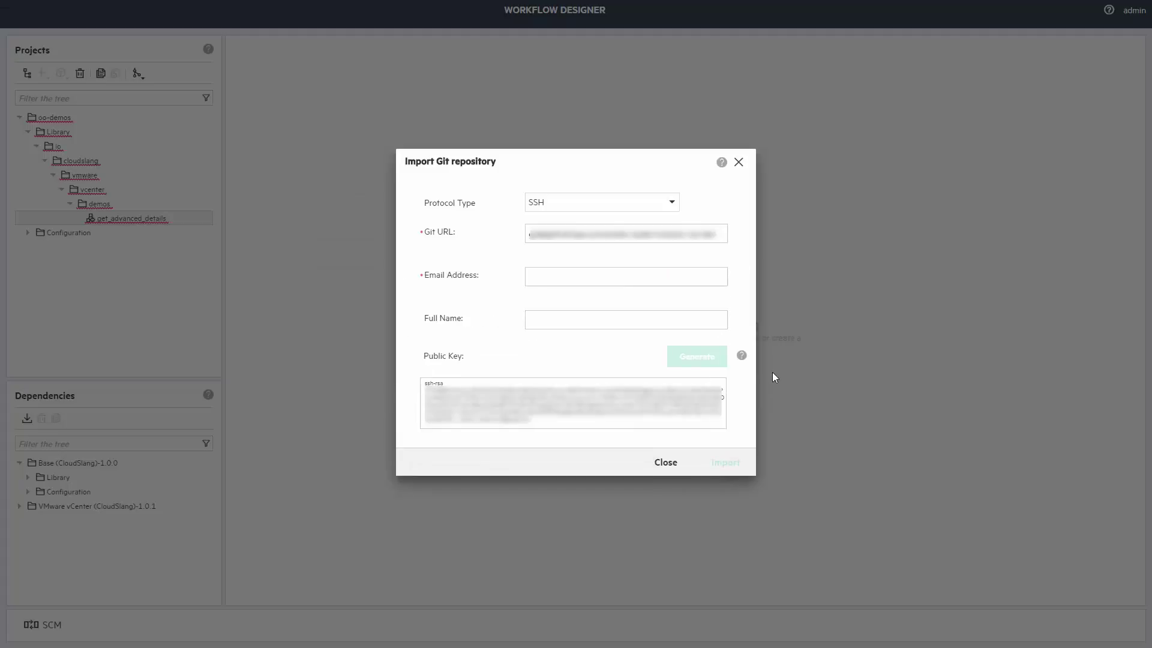
Enter the committer's email and full name and complete the repository import.
left_click(574, 273)
type("user@company.com")
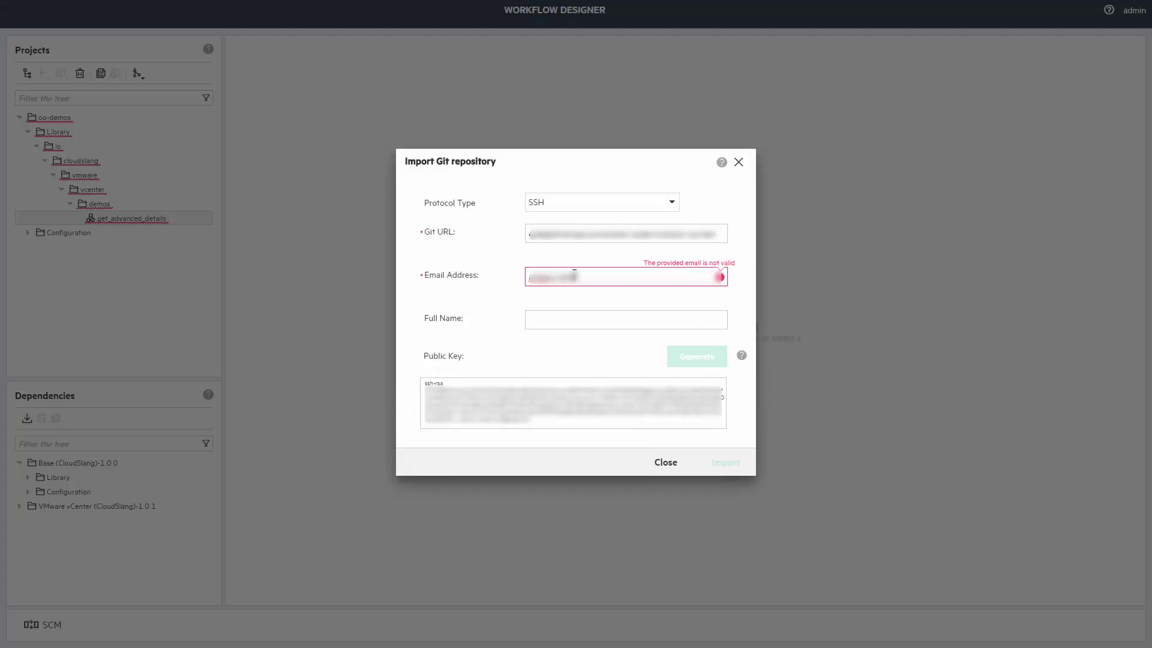
type(".com")
key("Tab")
type("John Doe")
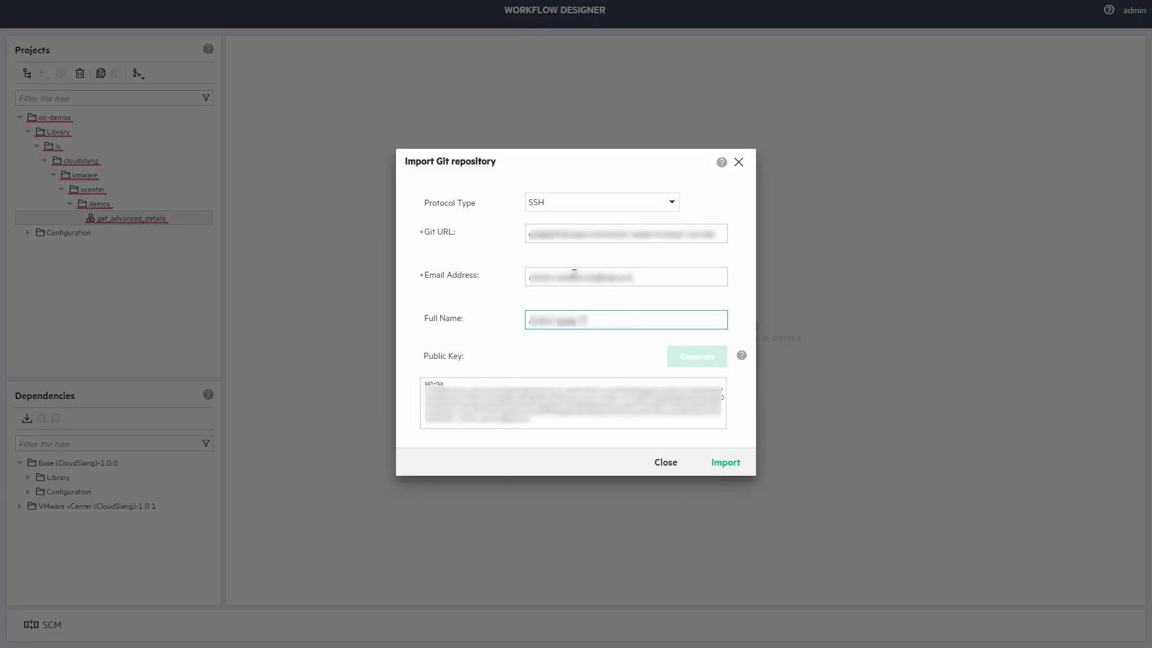
left_click(726, 462)
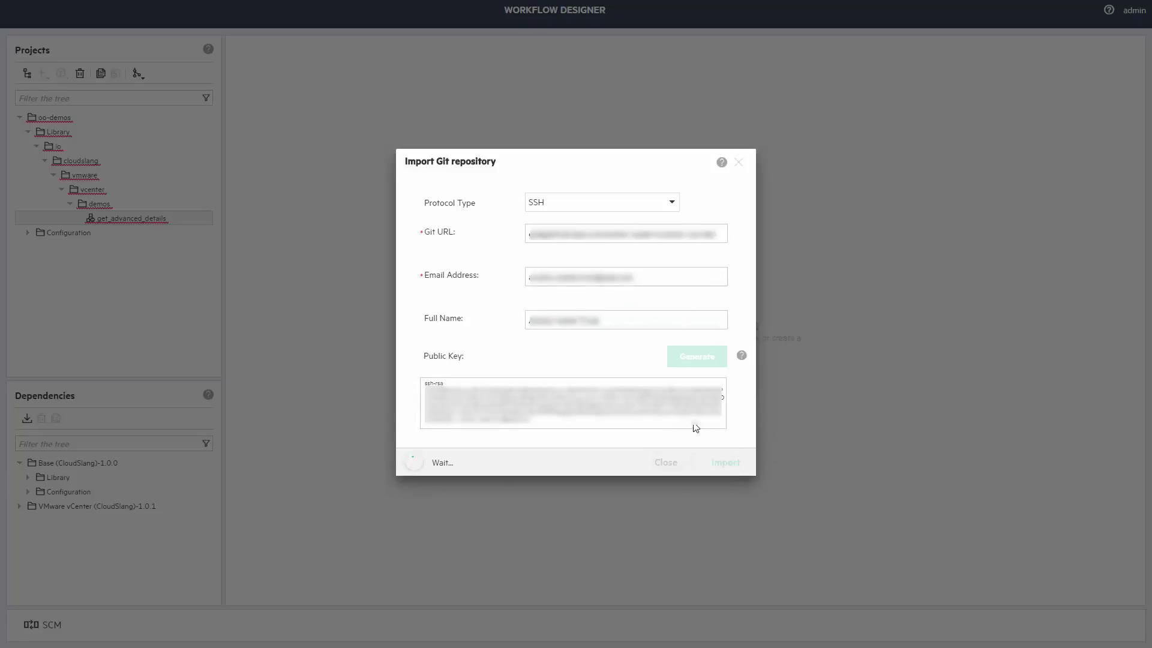
left_click(666, 463)
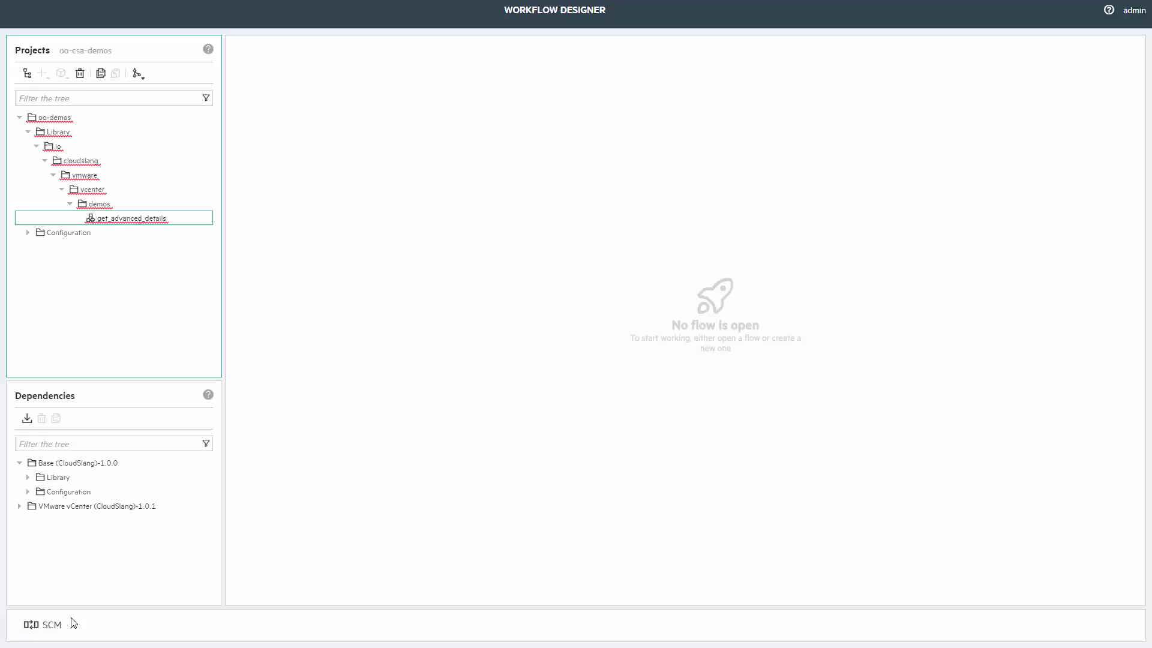
Commit and push get_advanced_details.sl with the message 'adding project and get_advanced_details'.
left_click(45, 624)
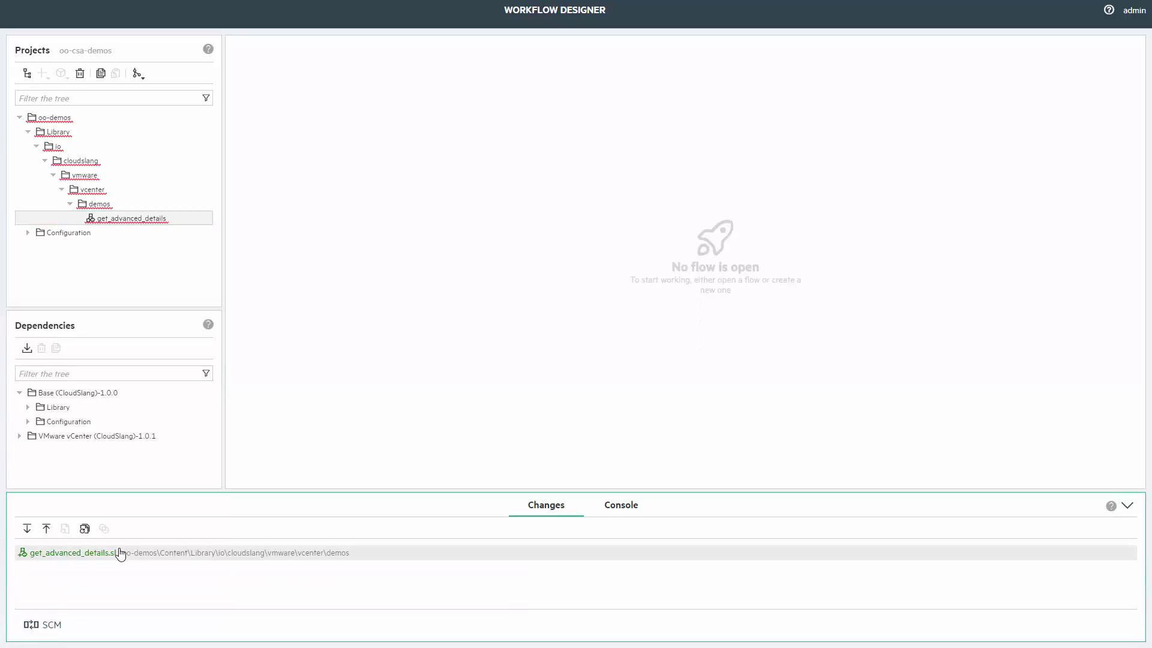
left_click(47, 529)
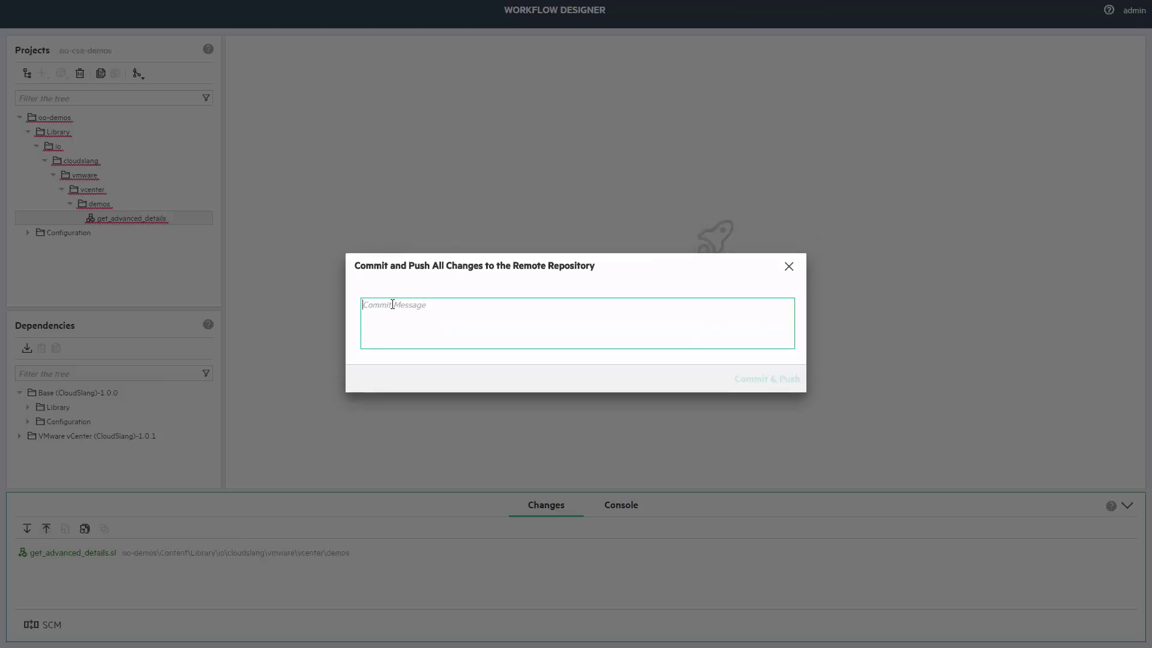
type("adding ")
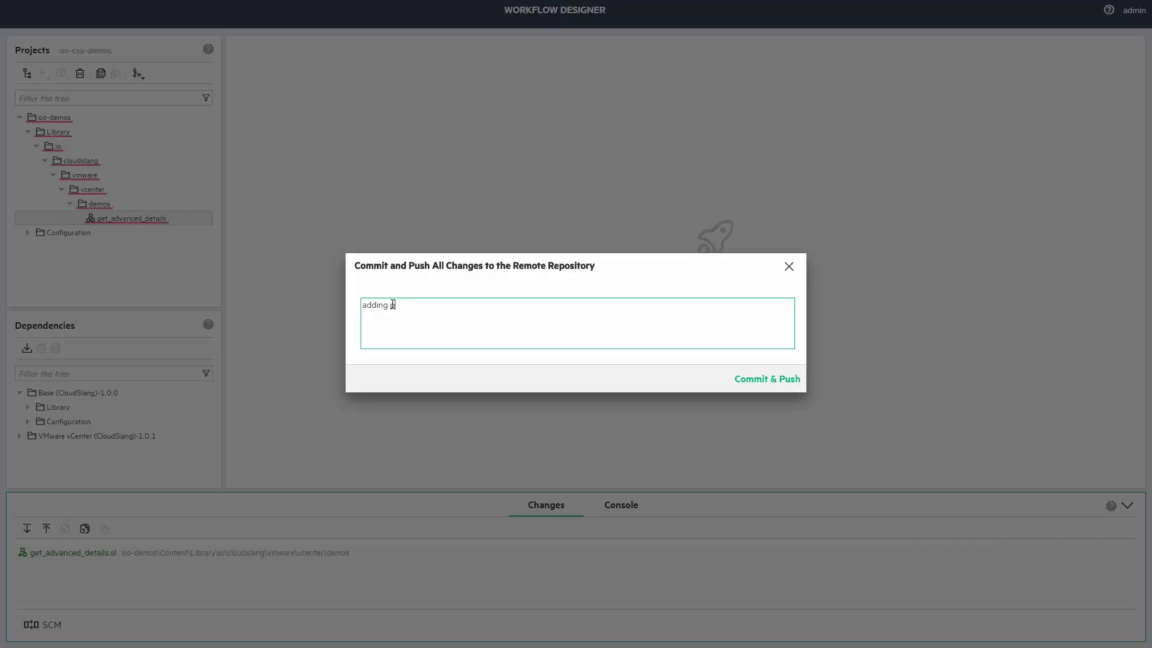
type("prroject and get_advanced_details flow")
left_click(791, 380)
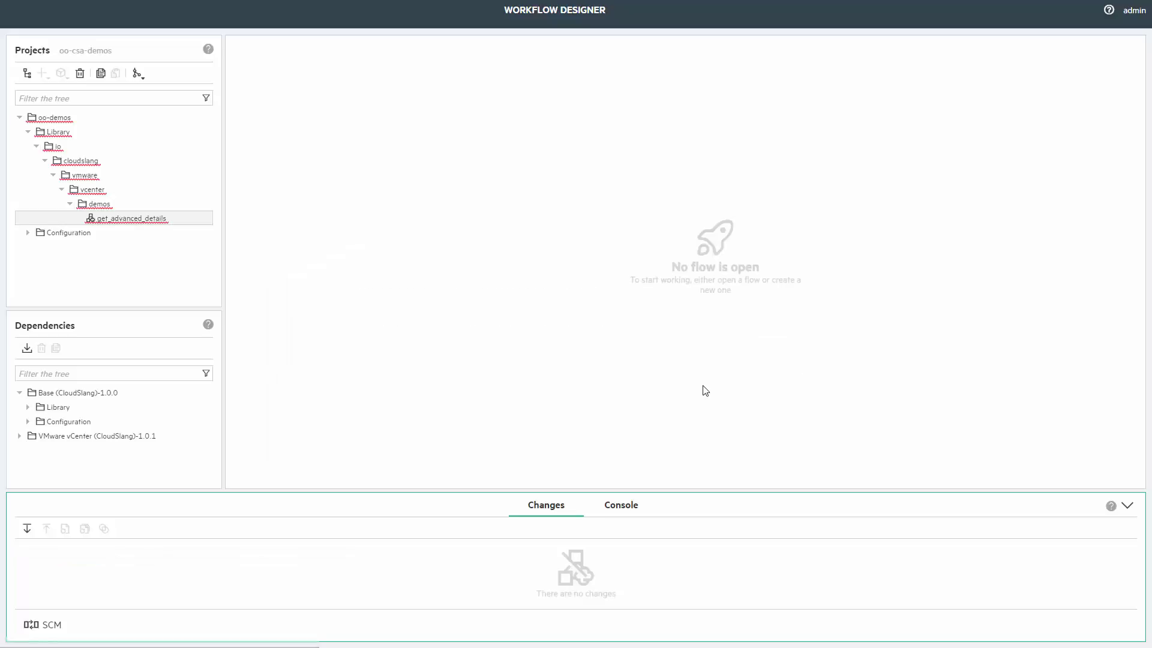
Open get_advanced_details and add three powershell_script steps from the powershell-filtered dependencies.
double_click(142, 220)
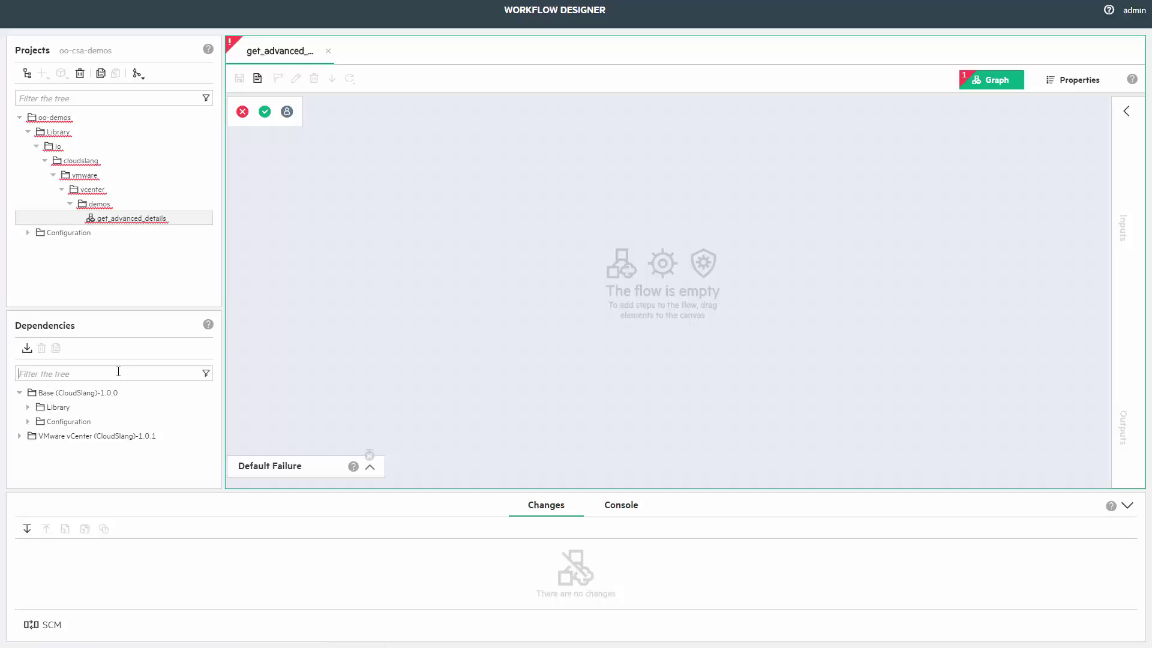
left_click(118, 371)
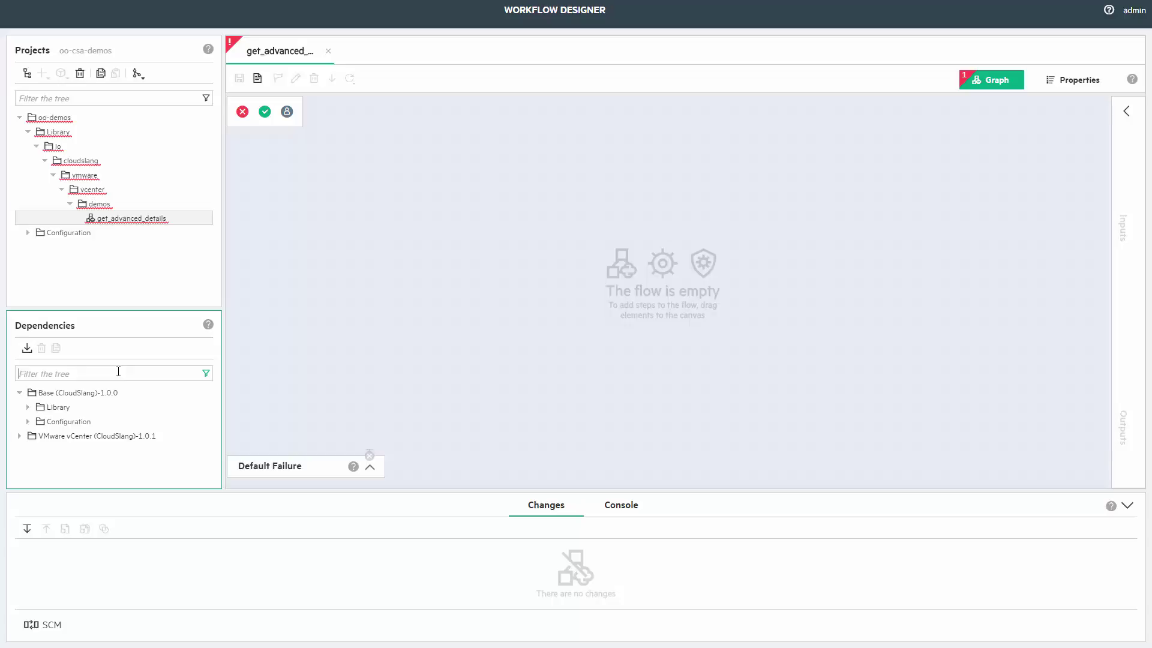
type("powershell")
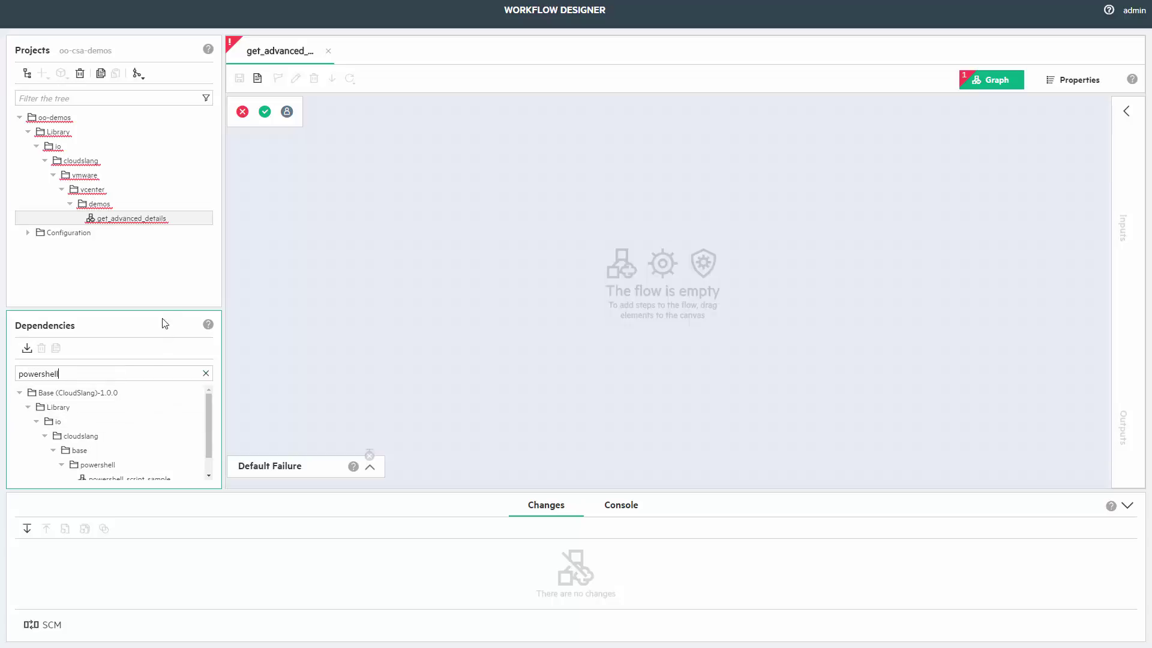
left_click_drag(159, 307, 171, 199)
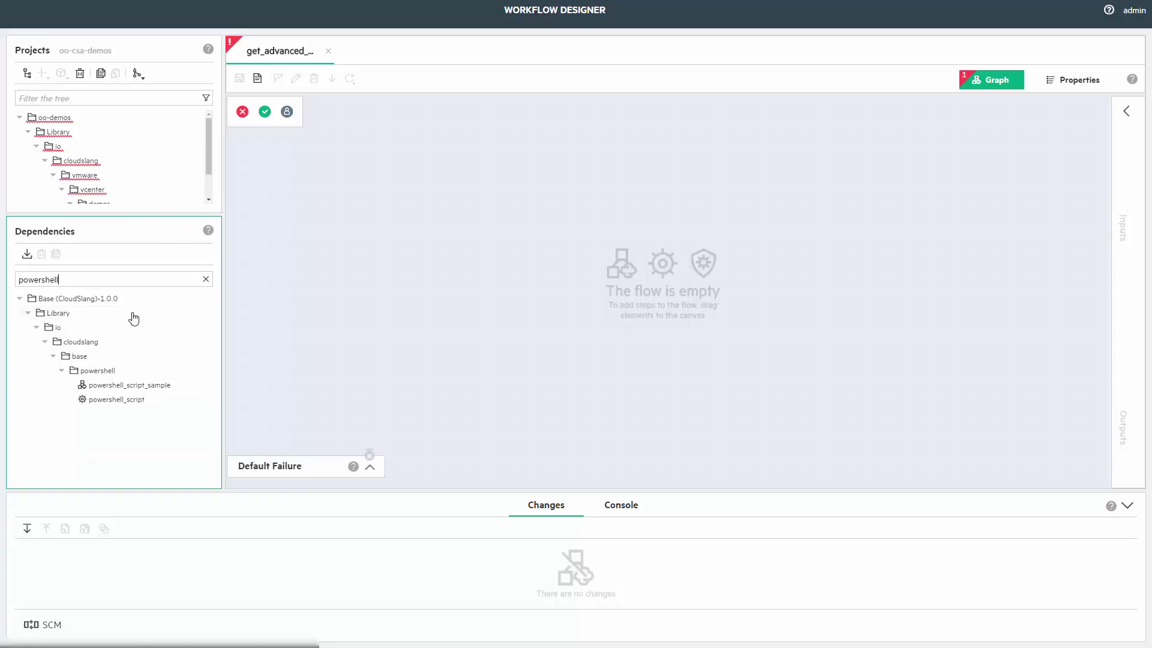
left_click_drag(108, 408, 312, 219)
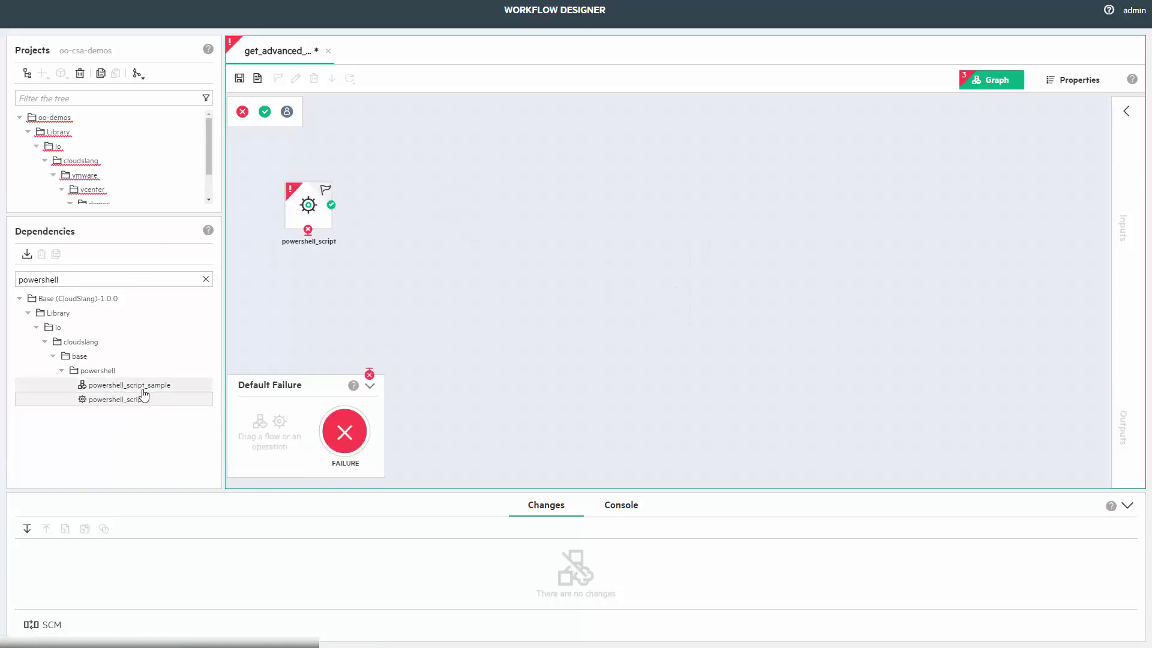
left_click_drag(141, 398, 423, 250)
left_click_drag(96, 399, 550, 247)
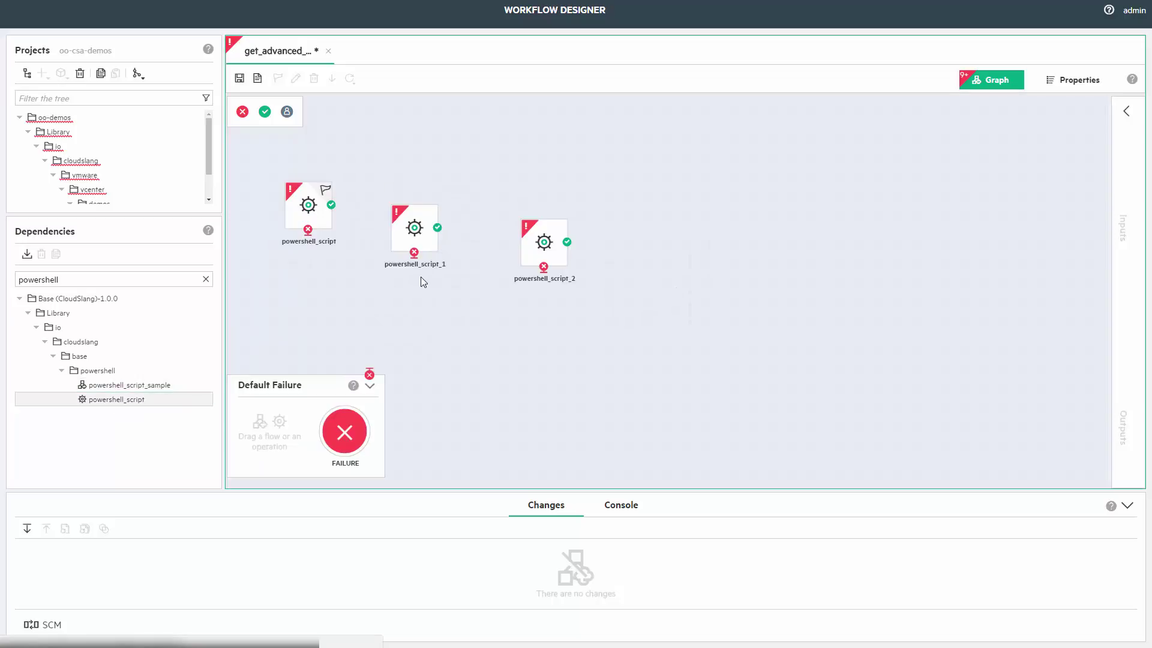
left_click_drag(59, 280, 18, 280)
Filter the dependencies for mail and add a send_mail step to the canvas.
key("BackSpace")
type("mail")
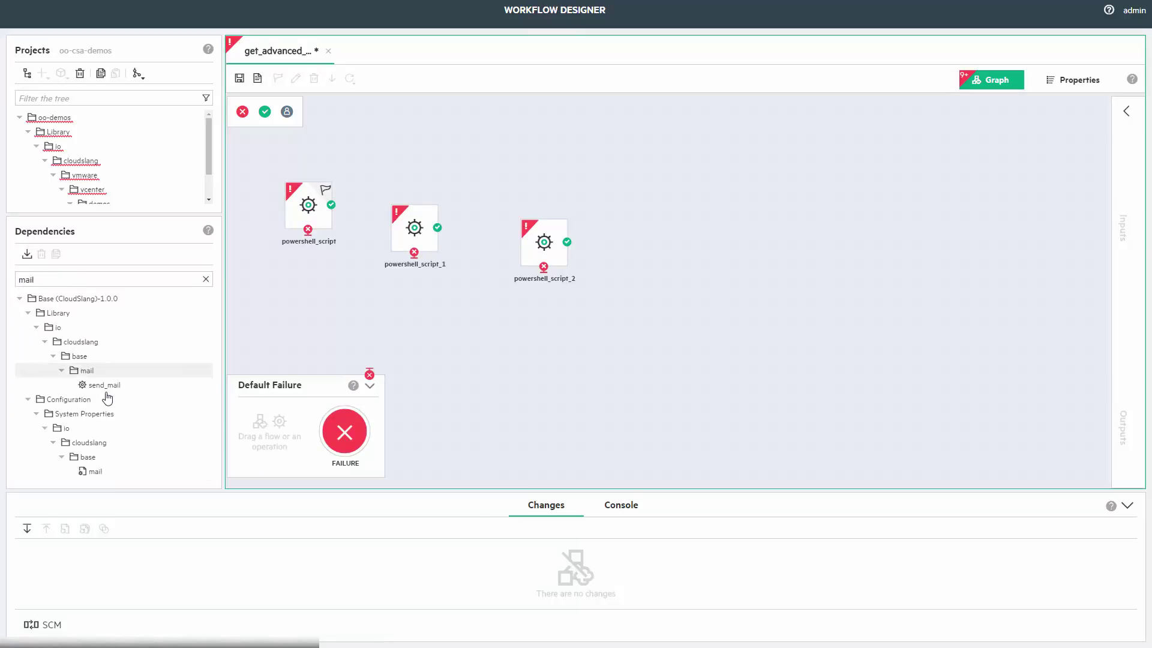
left_click_drag(103, 385, 643, 260)
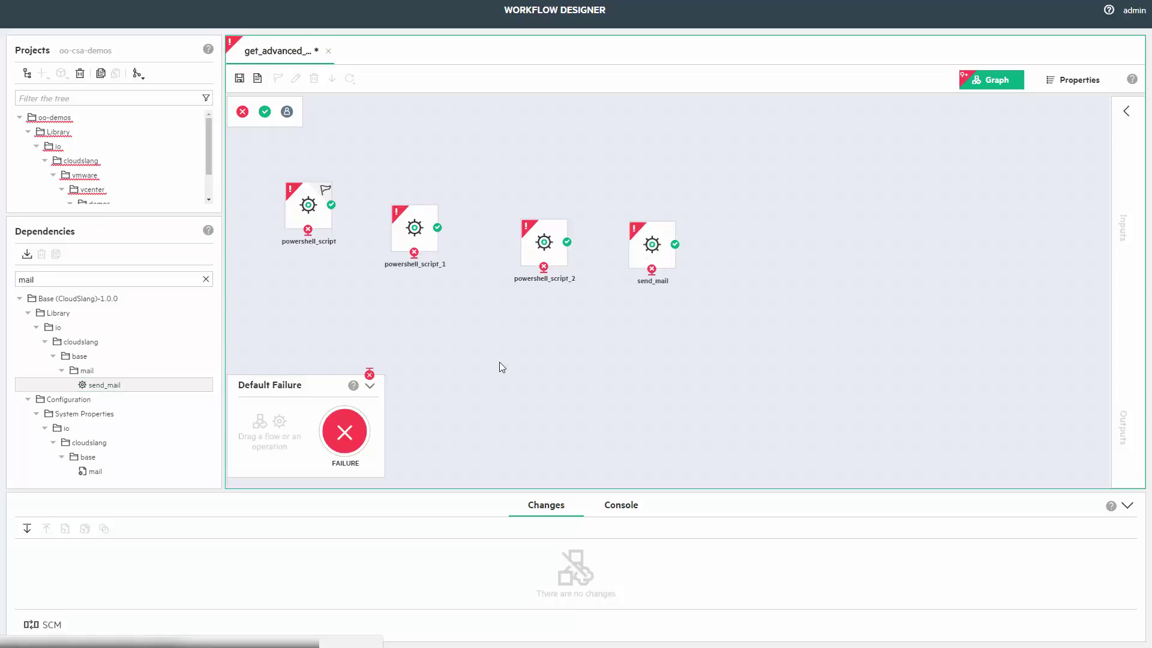
Clear the dependency filter and line up the four steps in one row.
left_click(134, 281)
key("BackSpace")
key("BackSpace")
key("BackSpace")
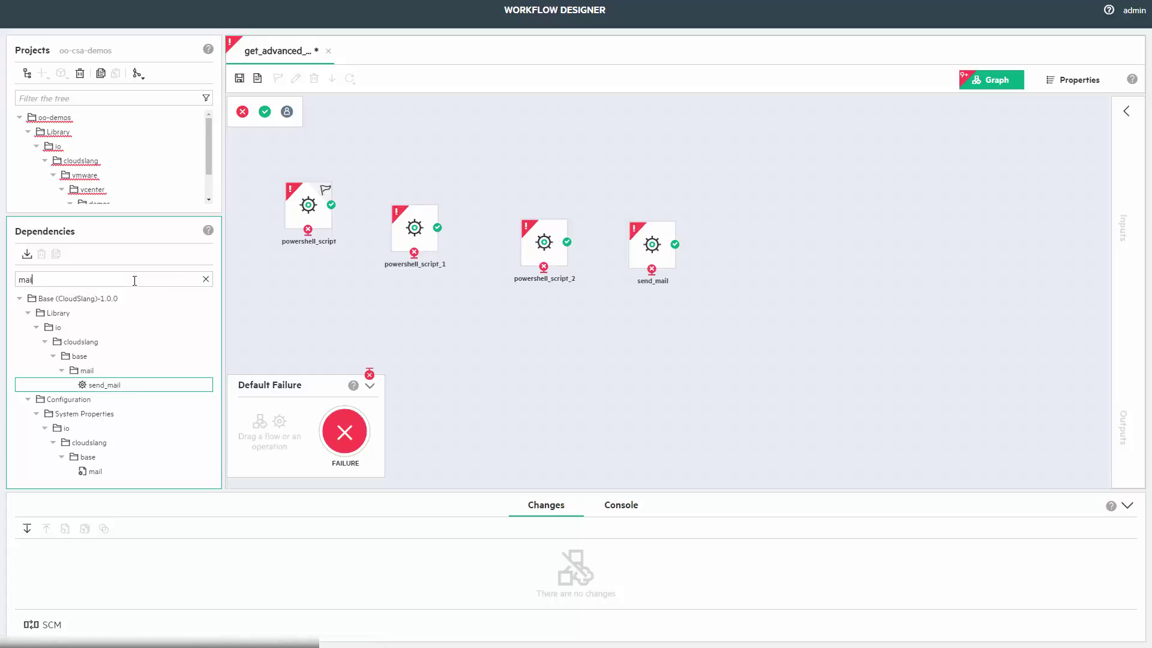
key("BackSpace")
left_click_drag(309, 207, 295, 183)
left_click_drag(402, 212, 386, 167)
left_click_drag(543, 240, 491, 181)
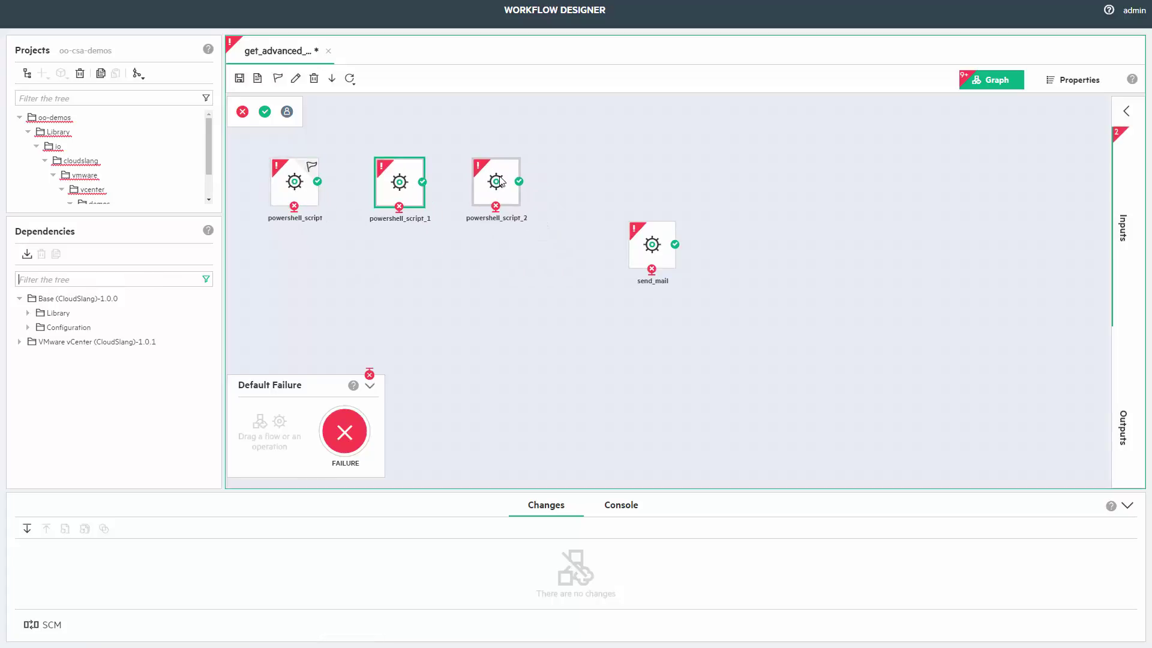
left_click_drag(647, 235, 601, 173)
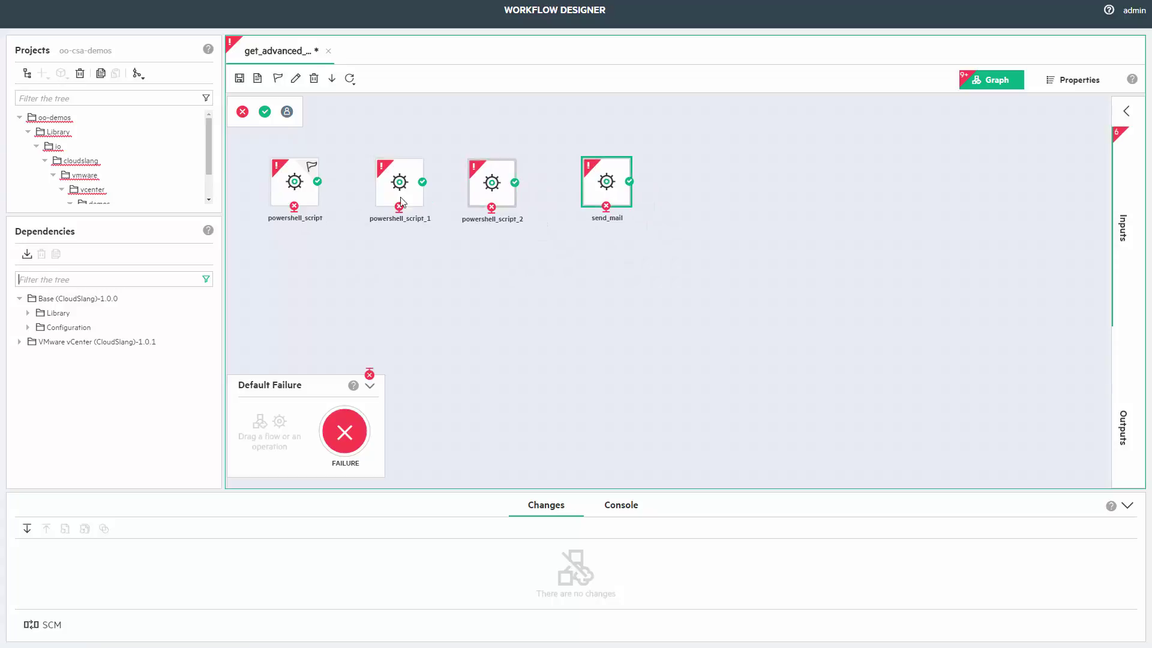
Rename the powershell steps to get_os_information, get_service_list and get_cpu.
left_click(306, 193)
key("F2")
type("get")
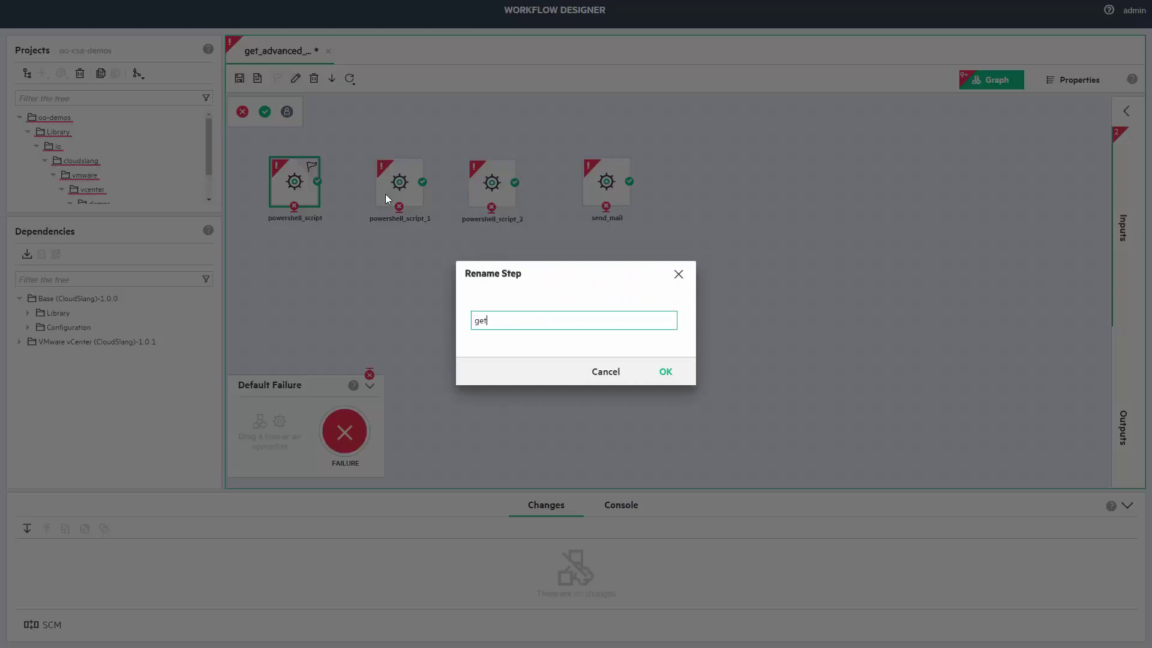
type("_os_information")
key("Return")
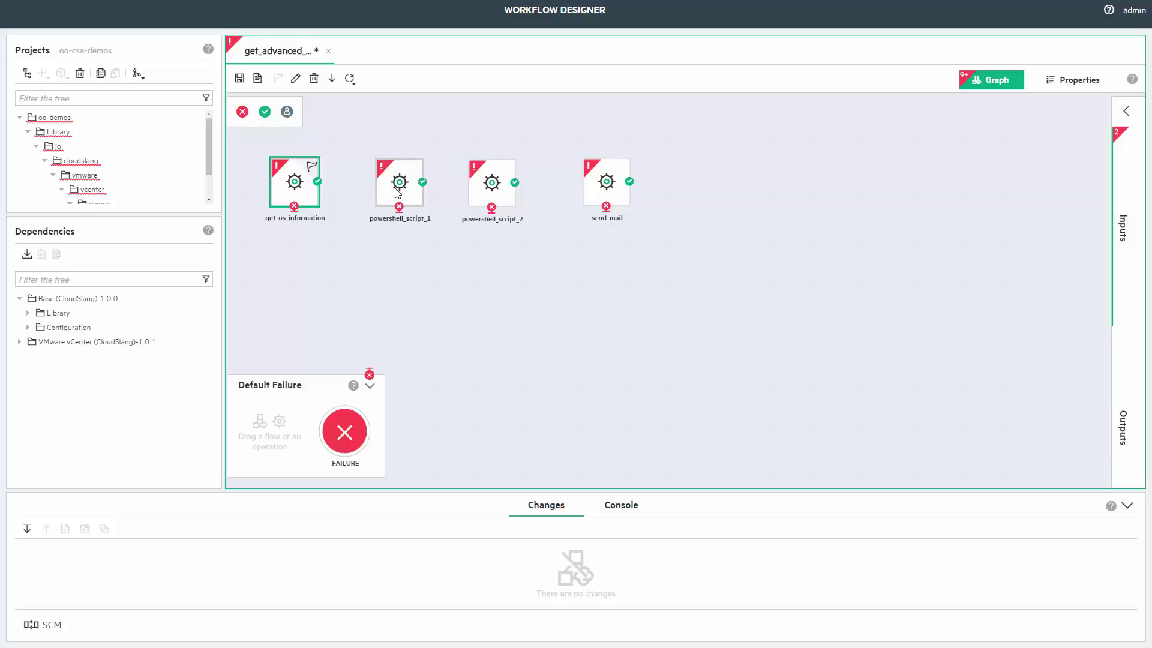
left_click(396, 191)
left_click(298, 81)
type("get_service_list")
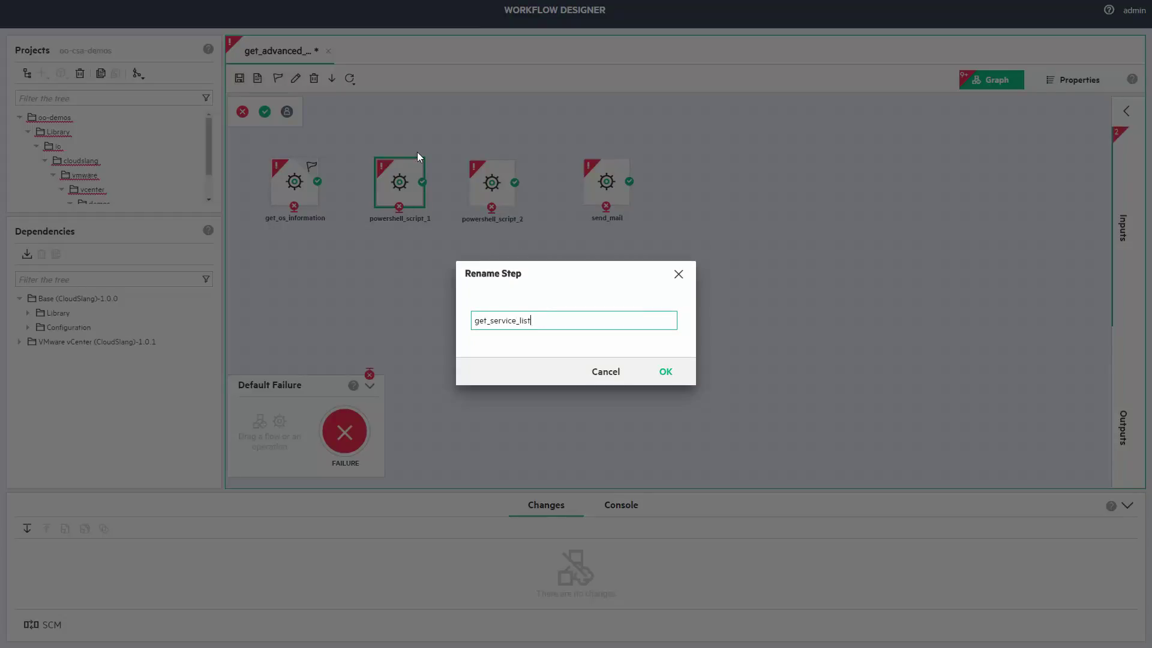
key("Return")
key("F2")
type("get_cpu")
key("Return")
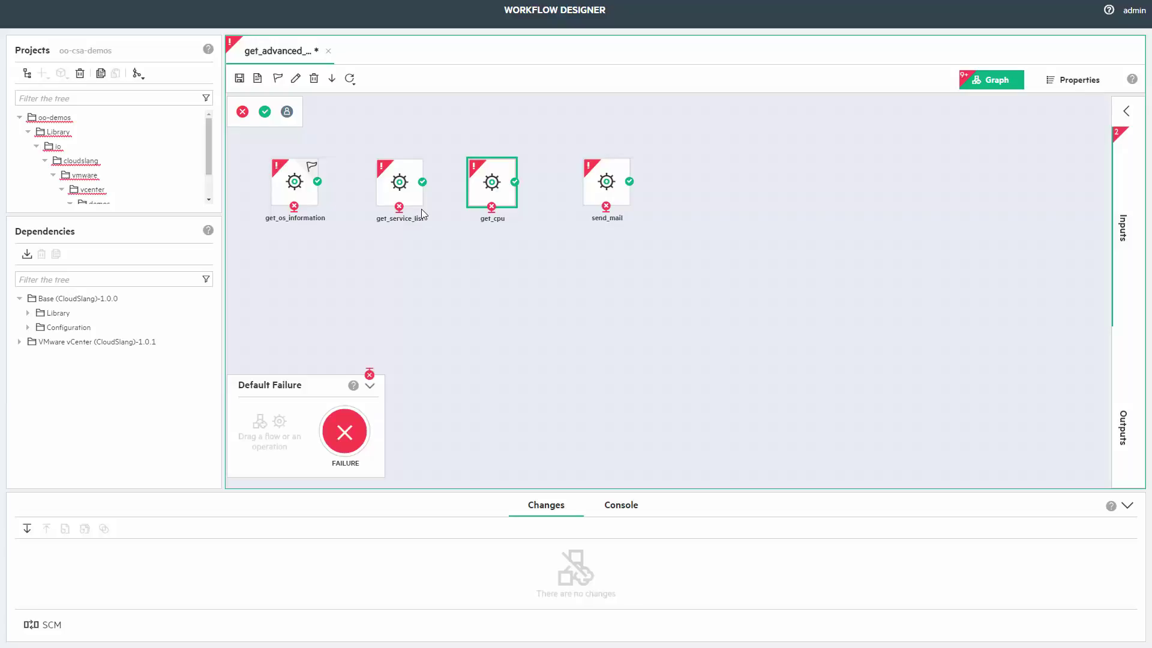
Chain the steps with transitions ending in a SUCCESS step, and save the flow.
left_click(601, 191)
left_click_drag(294, 207, 600, 186)
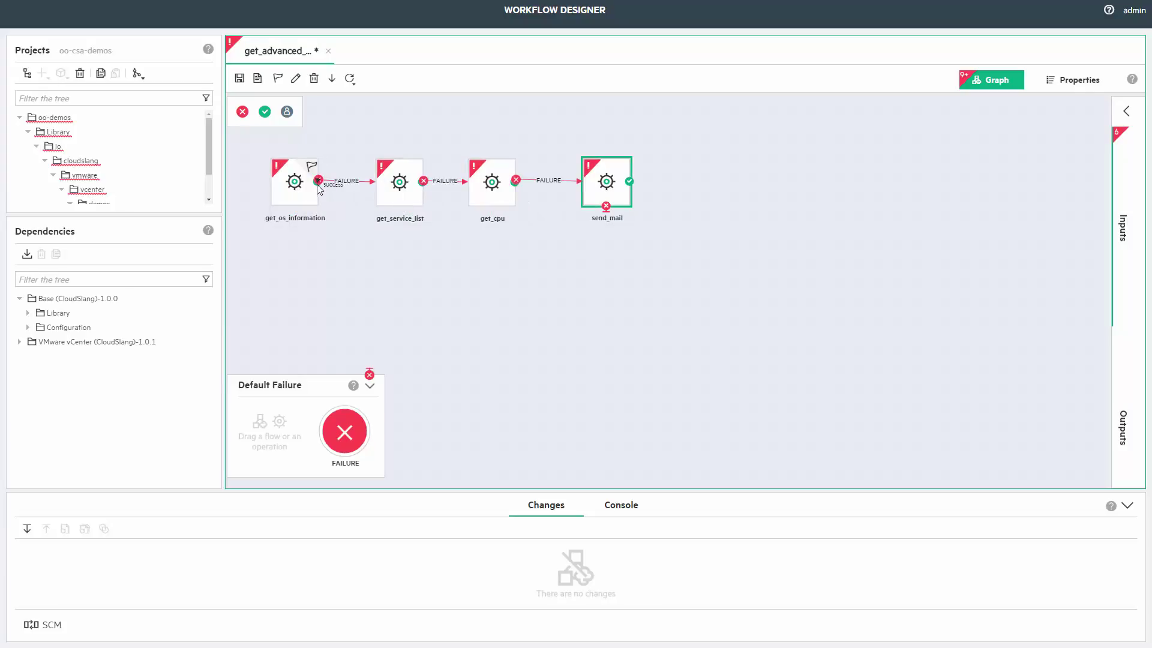
mouse_move(318, 166)
left_mouse_down()
mouse_move(406, 203)
mouse_move(390, 197)
mouse_move(465, 170)
mouse_move(594, 191)
left_mouse_up()
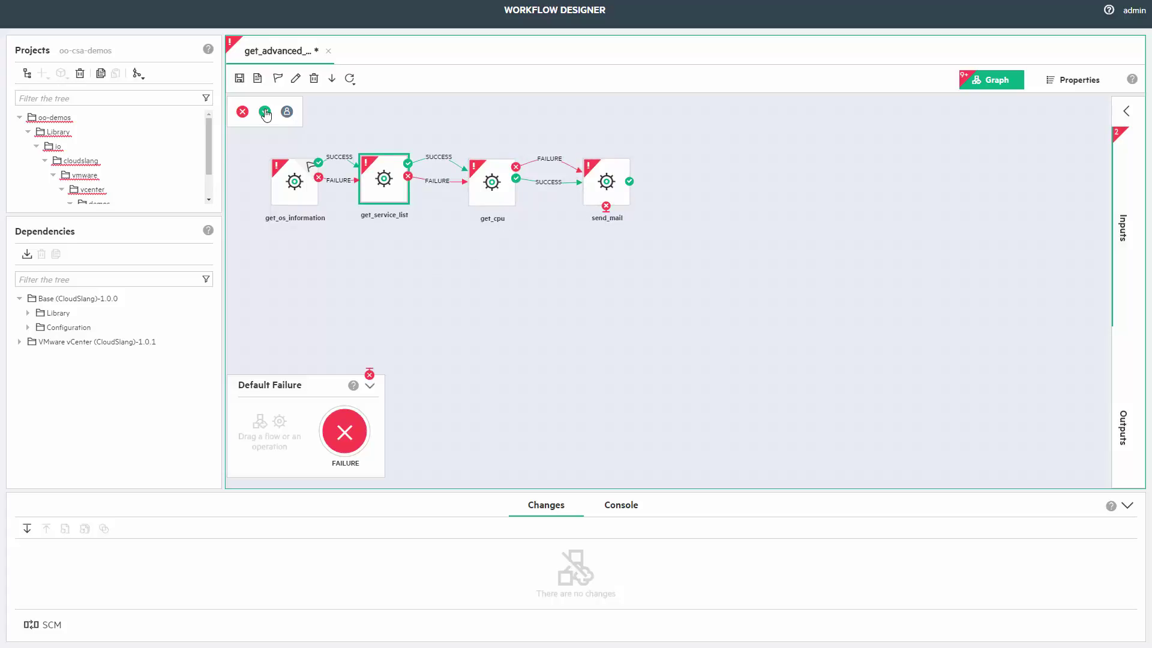
left_click_drag(264, 112, 699, 165)
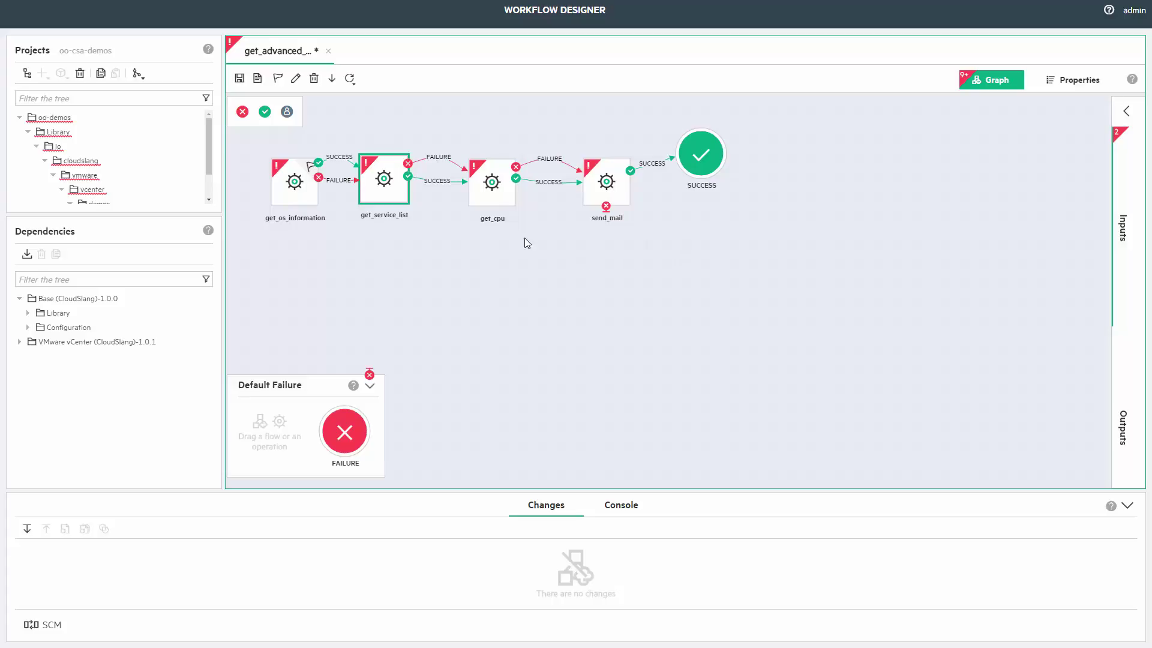
left_click(240, 78)
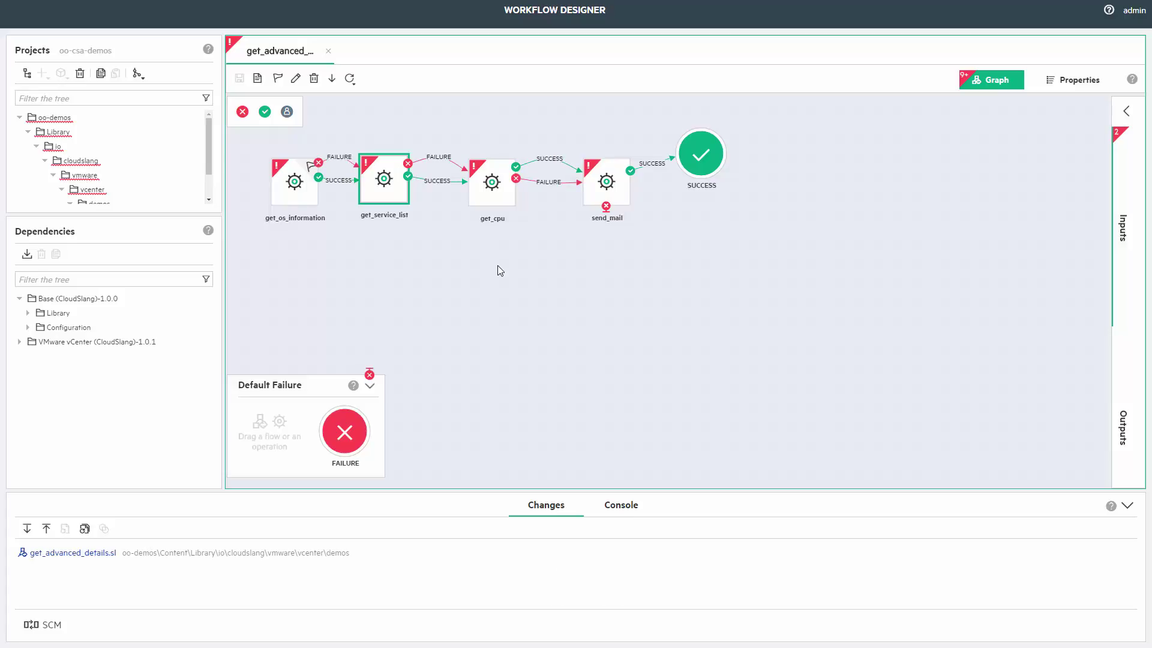
left_click(298, 195)
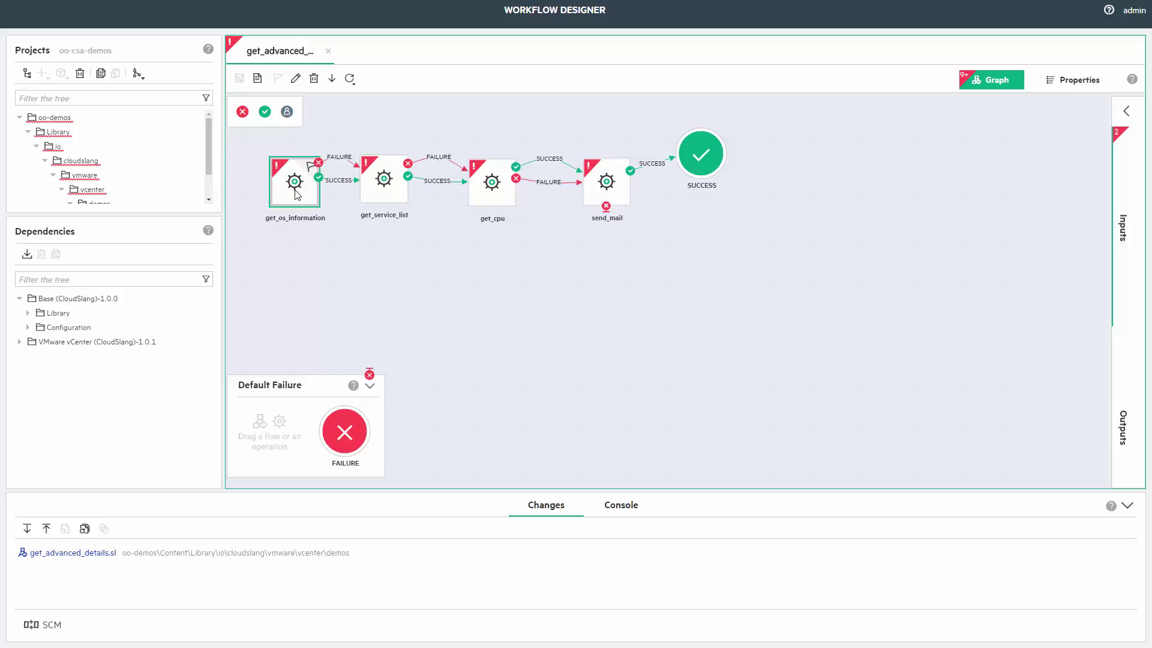
left_click(258, 78)
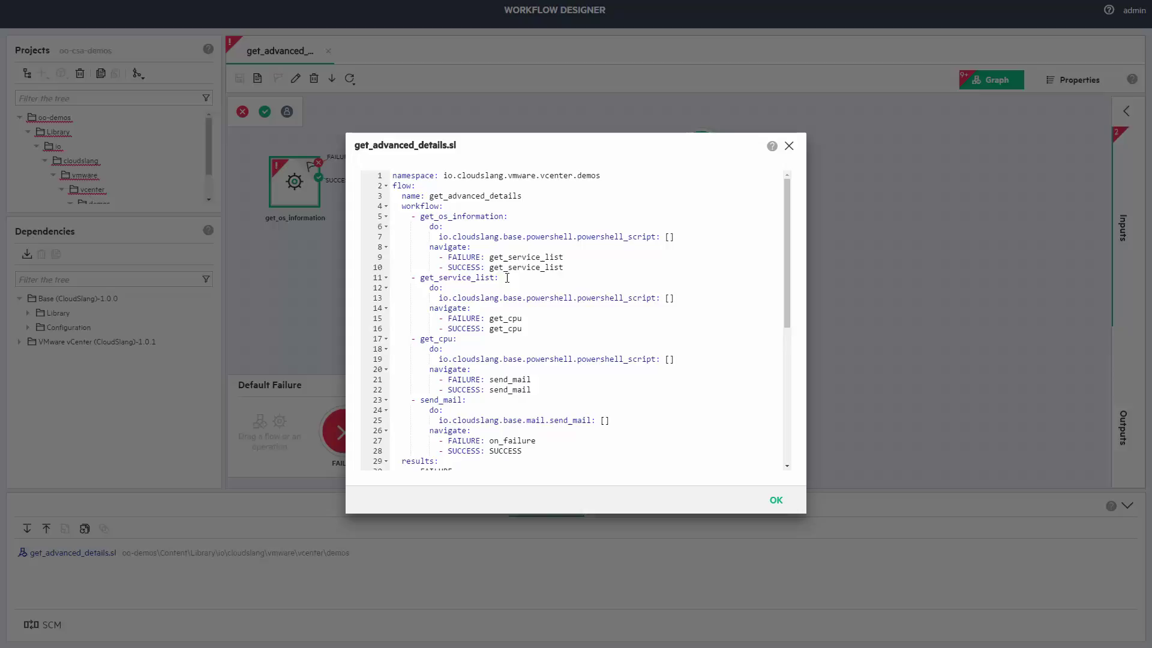
scroll(507, 279, "down", 5)
scroll(506, 282, "up", 5)
left_click(789, 147)
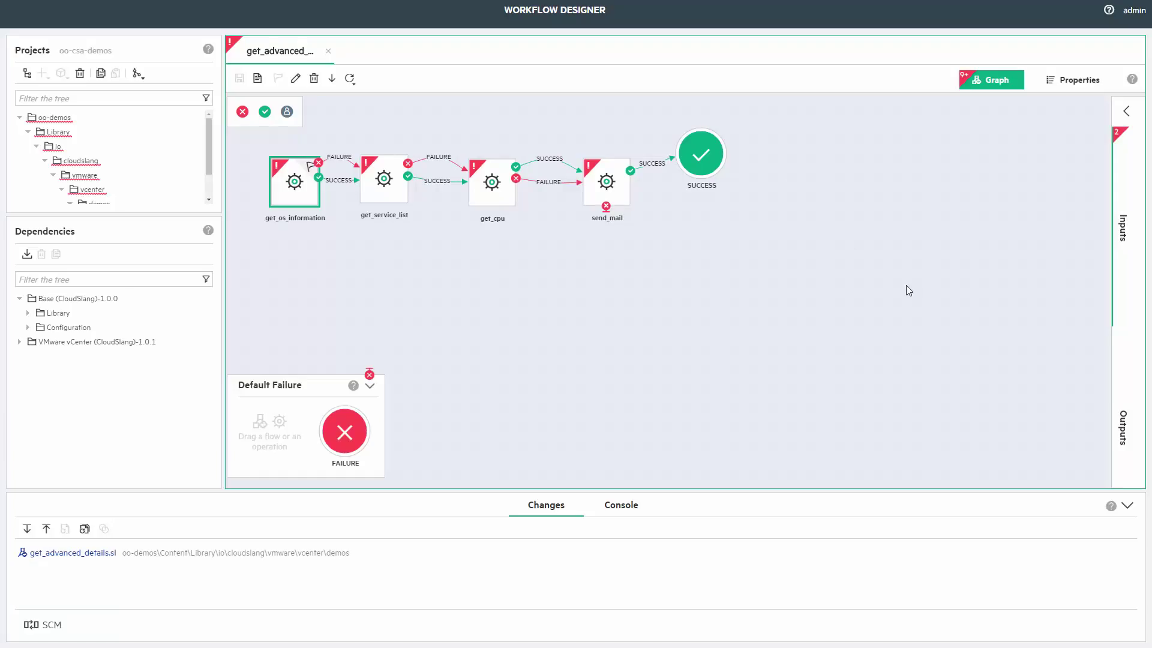
Paste 'Get-WmiObject Win32_OperatingSystem' as the constant value of get_os_information's script input.
double_click(289, 191)
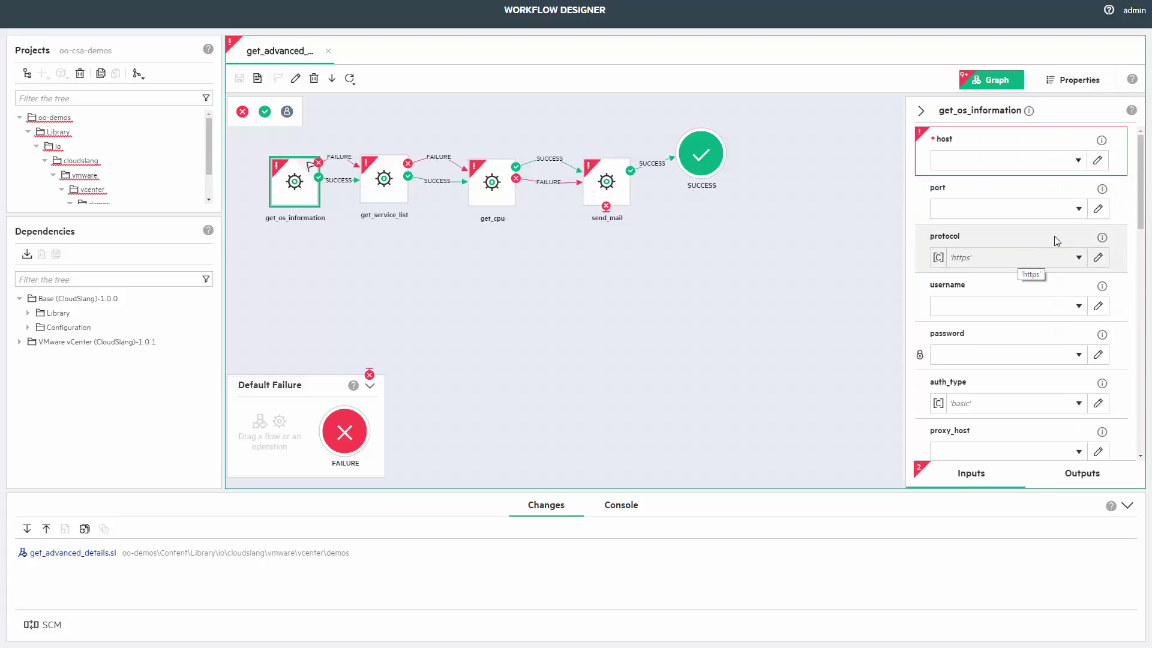
scroll(1035, 360, "down", 7)
scroll(1035, 373, "down", 4)
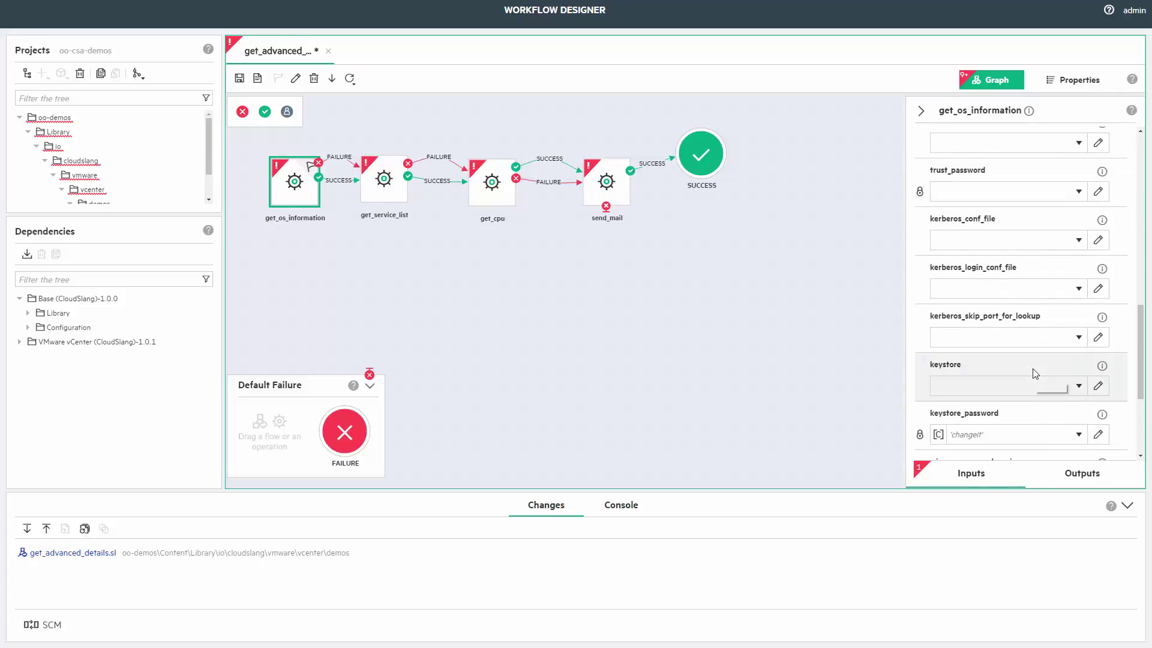
scroll(1032, 369, "down", 4)
left_click(1010, 351)
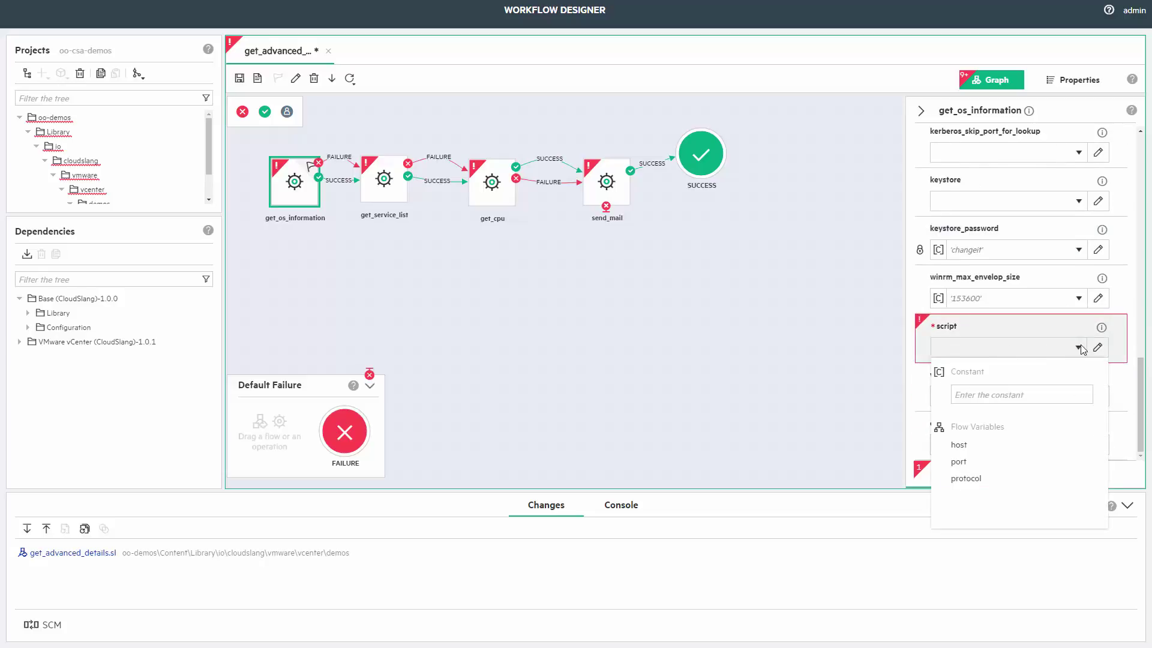
left_click(1035, 396)
key("ctrl+v")
key("Return")
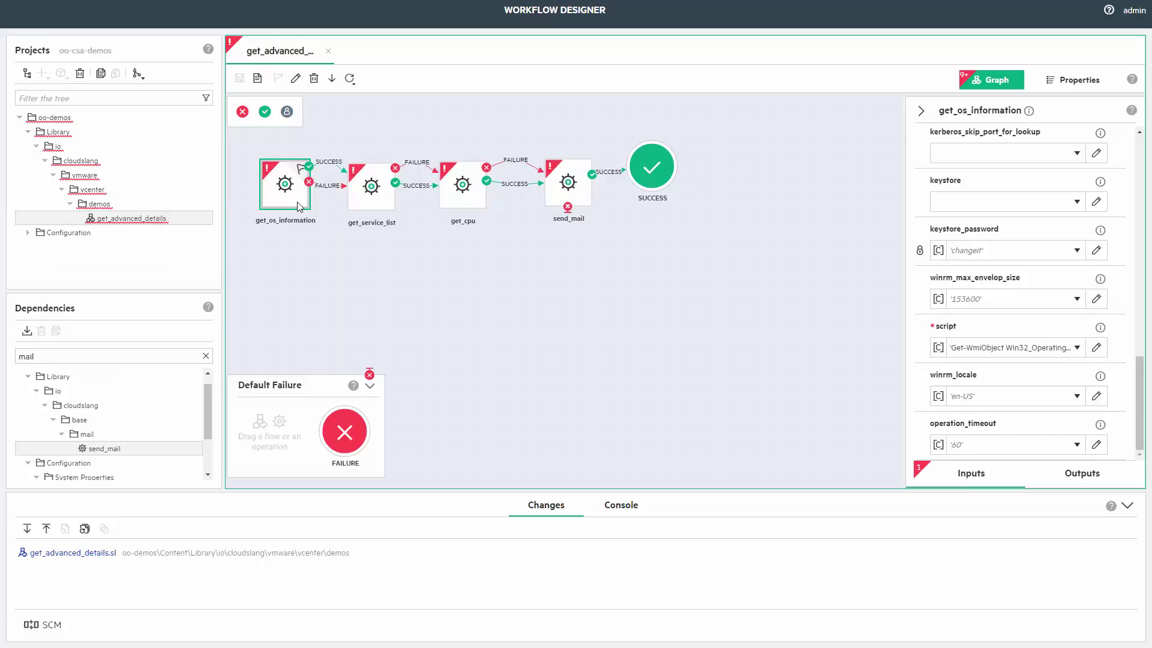
Add stderr and return_result outputs to get_os_information, renaming the return_result output to os_info.
left_click(1102, 478)
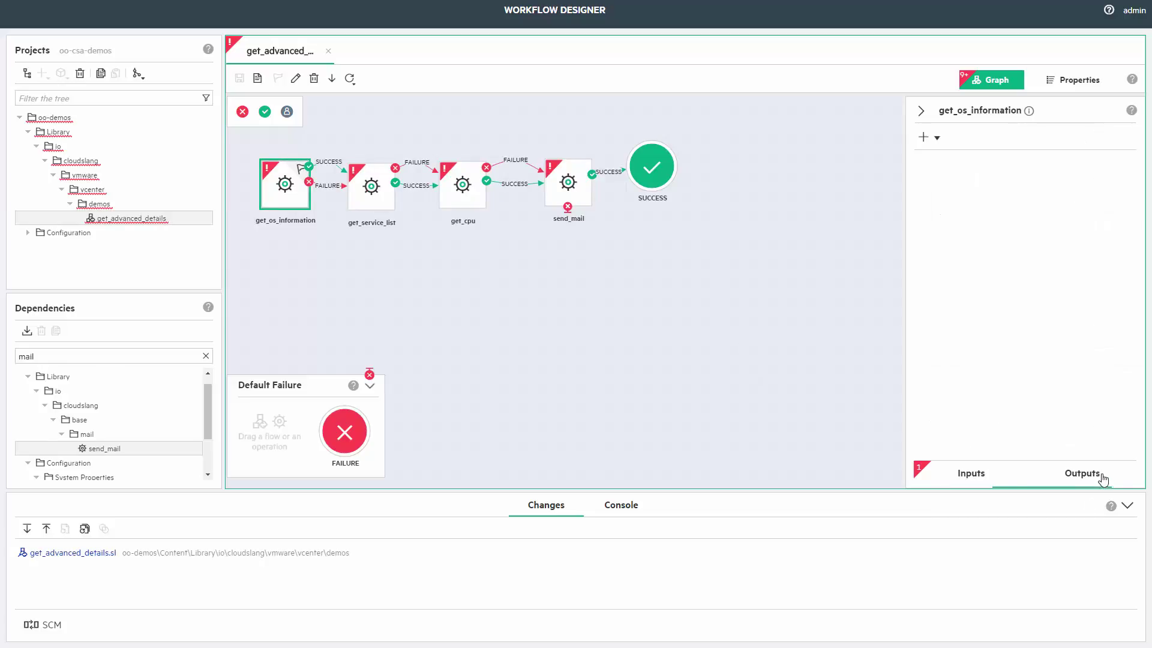
left_click(937, 139)
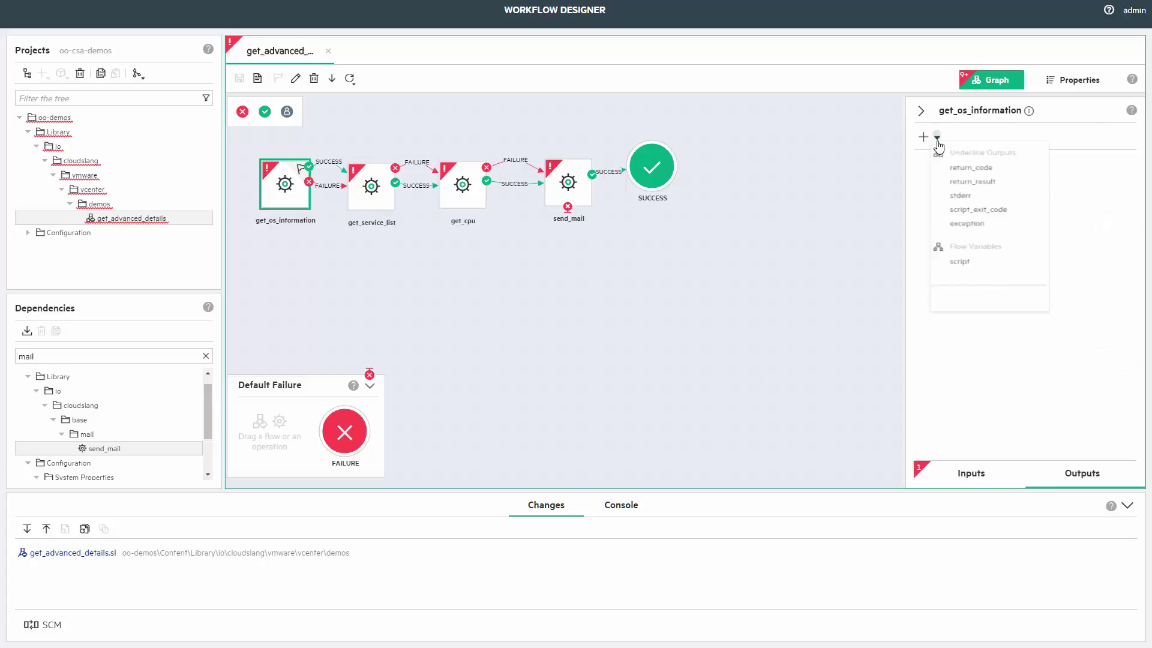
left_click(962, 195)
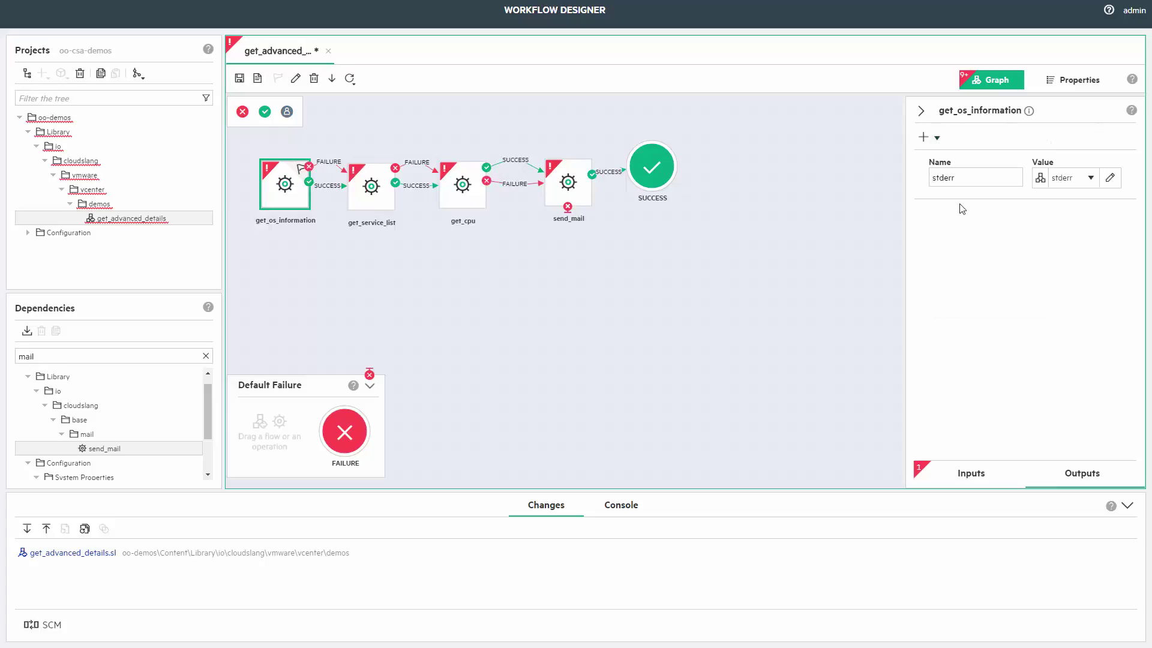
left_click(937, 138)
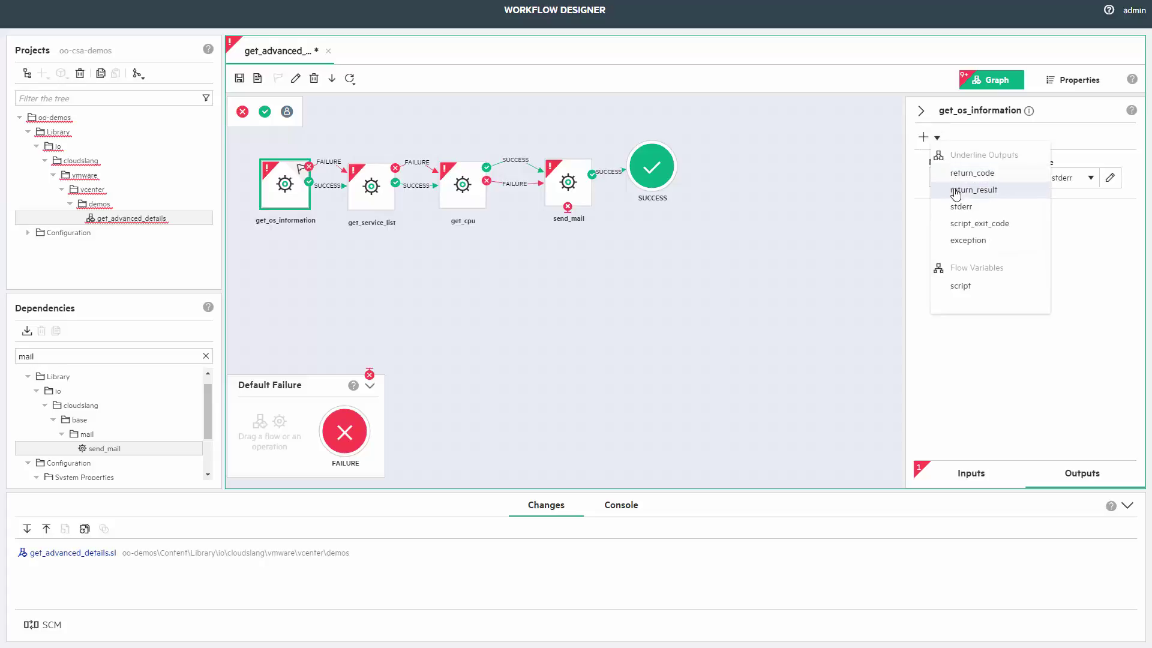
left_click(973, 190)
double_click(964, 226)
type("os_info")
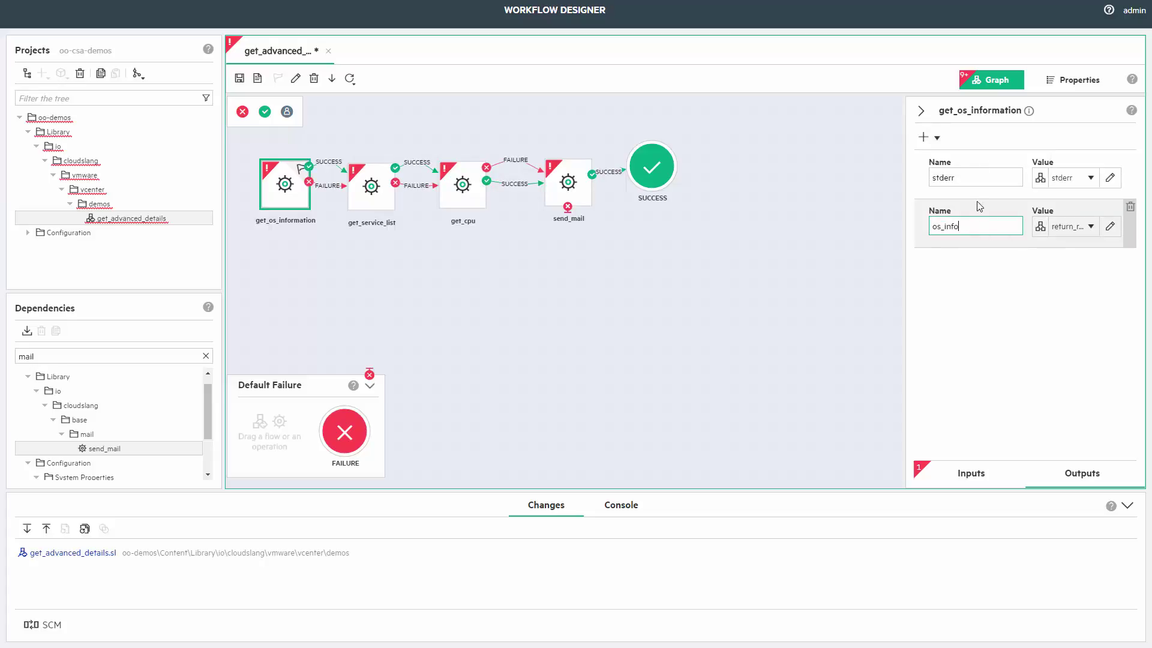
left_click(993, 282)
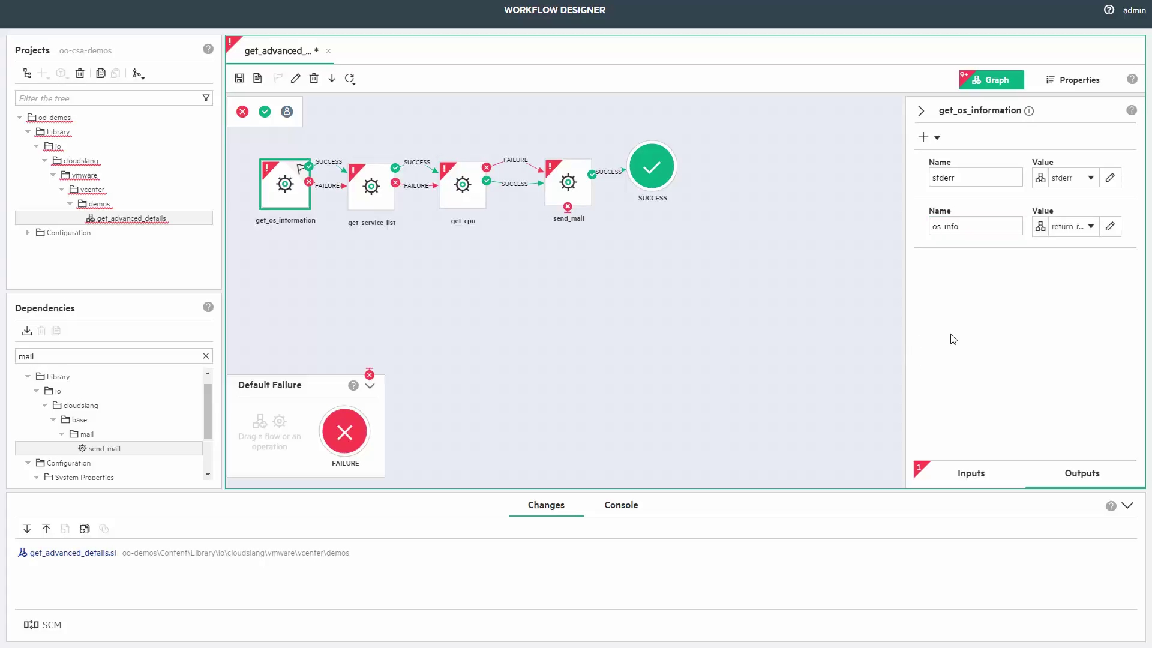
Add host, port and protocol as flow-level inputs in the flow's Properties.
left_click(1078, 84)
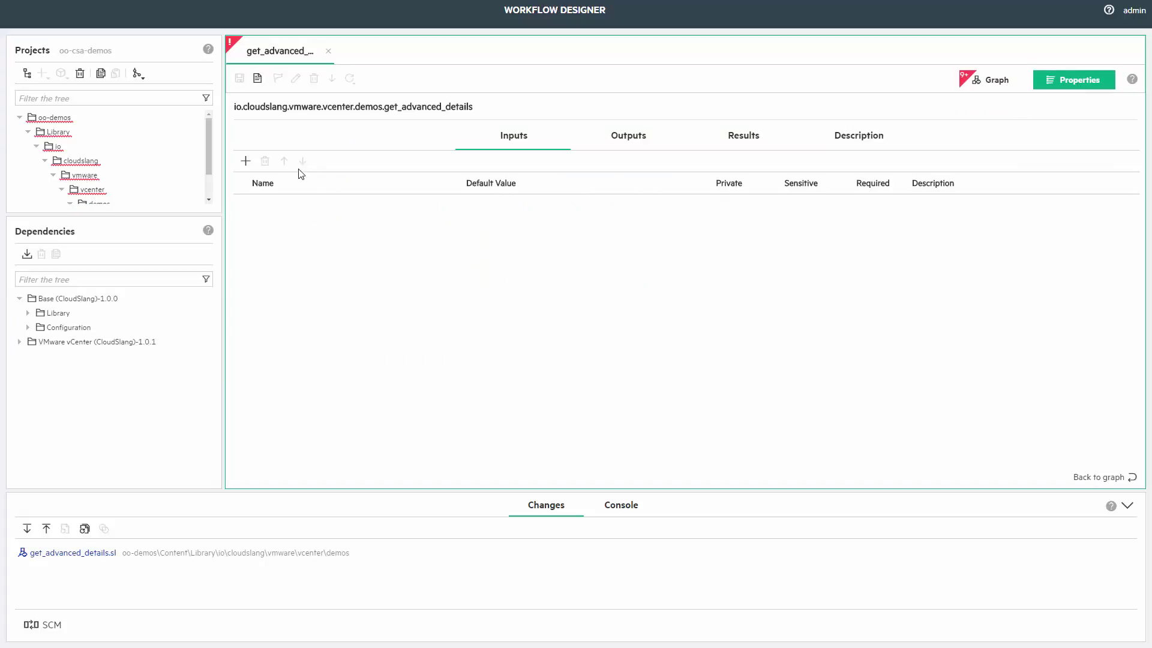
left_click(246, 161)
type("host")
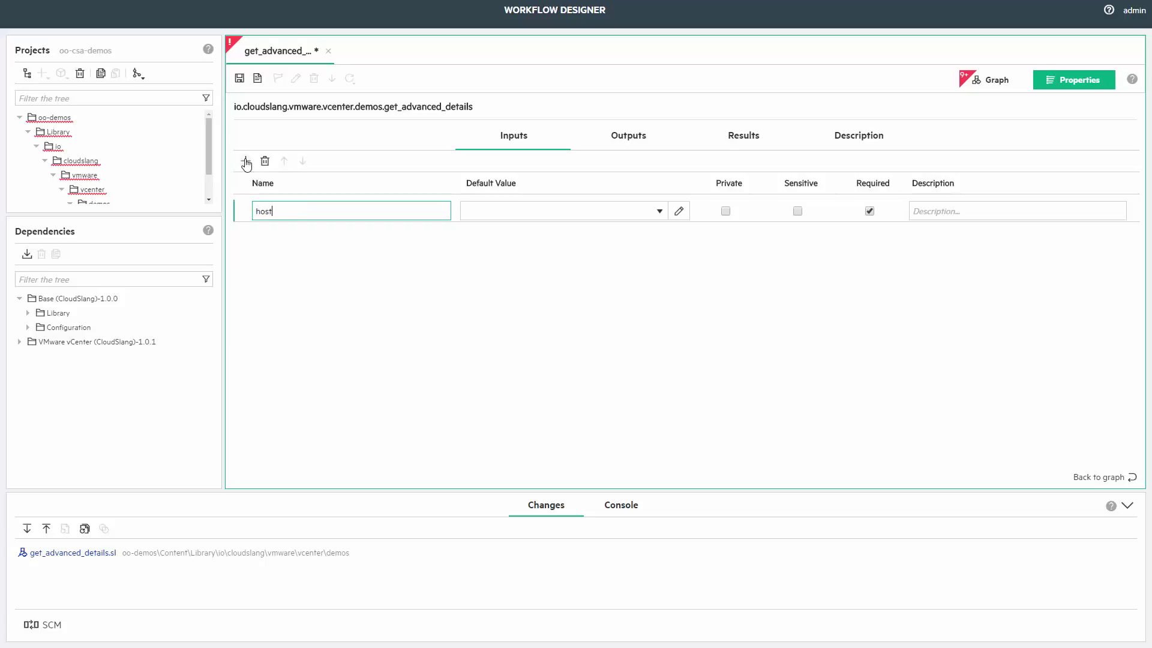
left_click(245, 161)
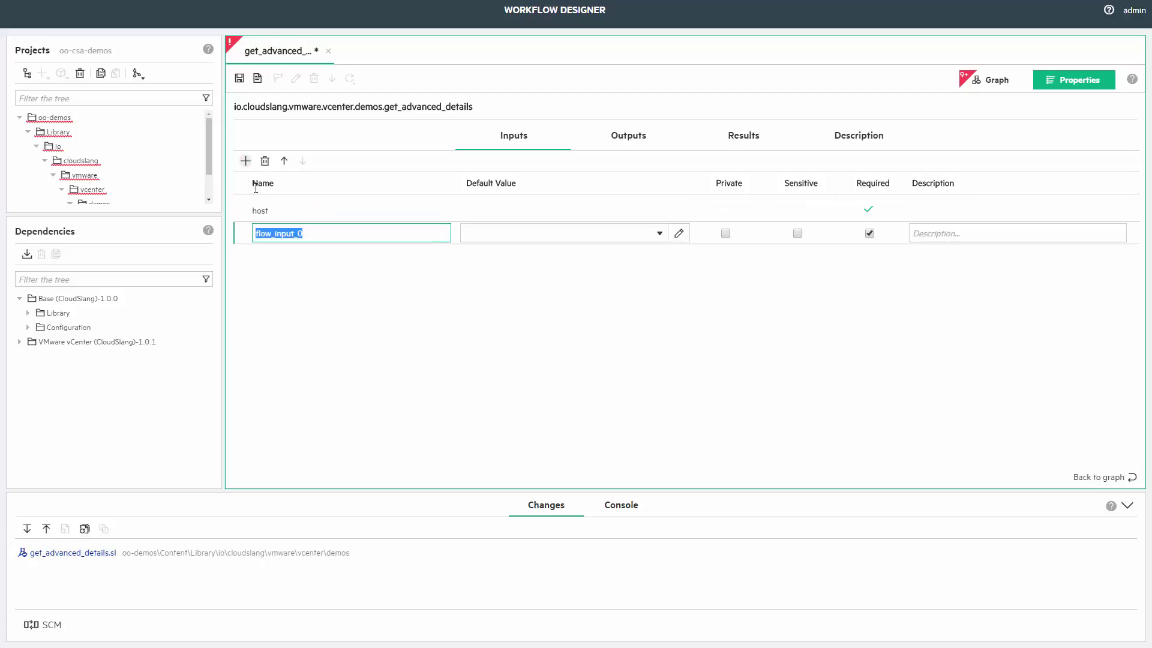
type("port")
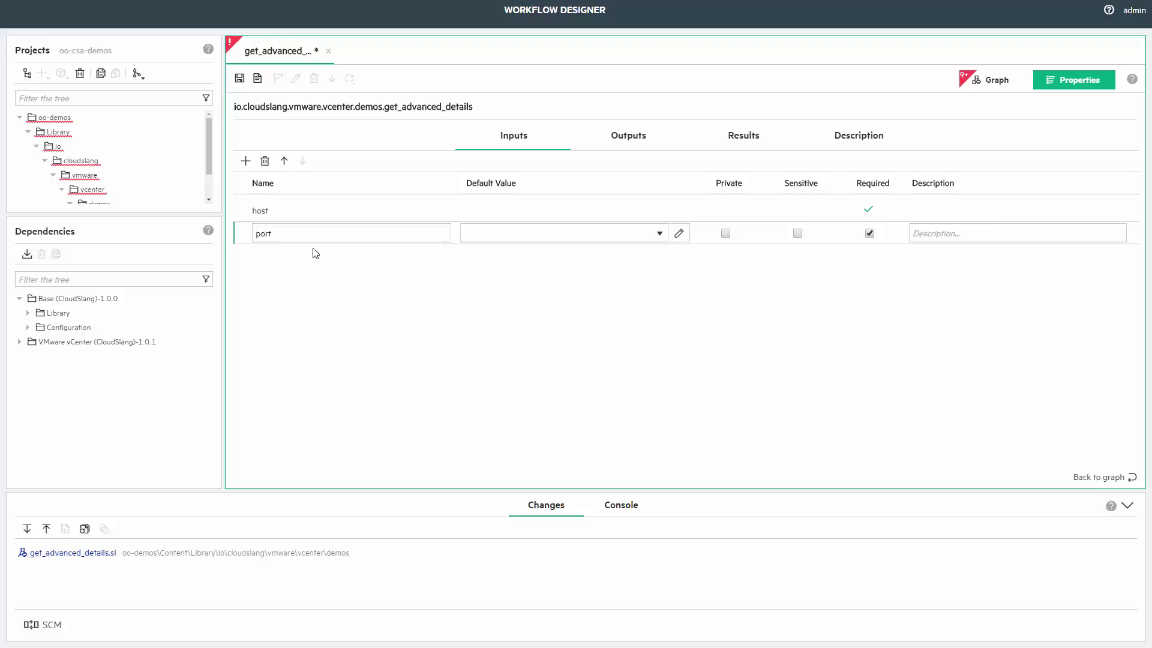
left_click(316, 253)
left_click(246, 160)
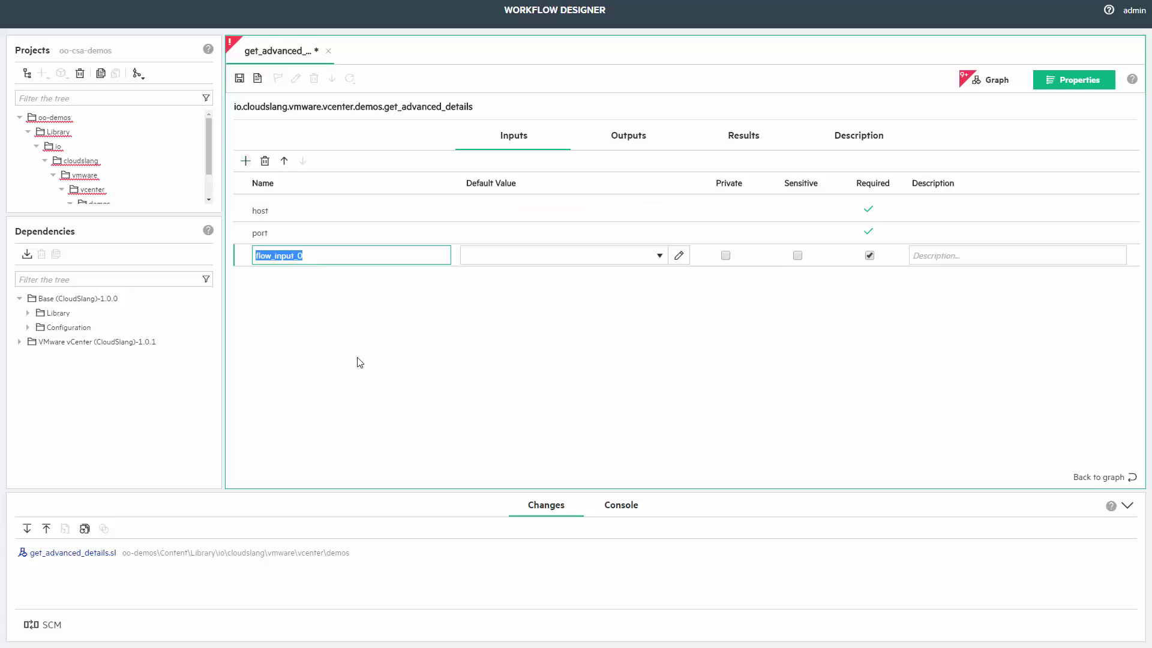
type("protocol")
left_click(367, 362)
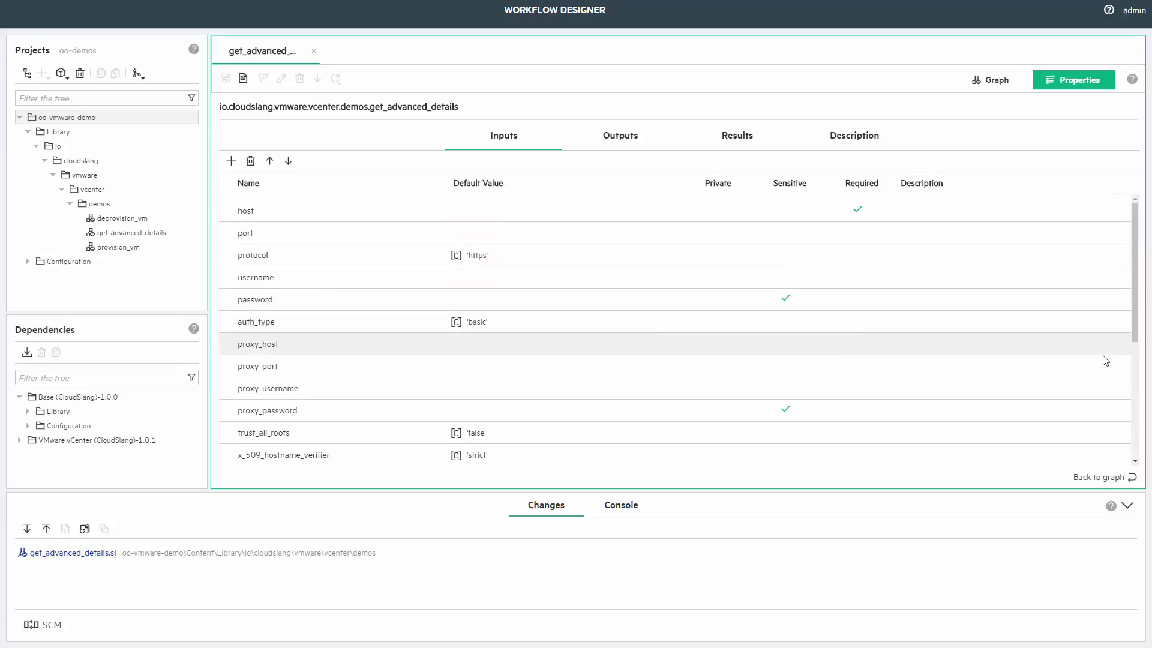
Back on the graph, check which values feed the step's host and protocol inputs.
left_click(1128, 477)
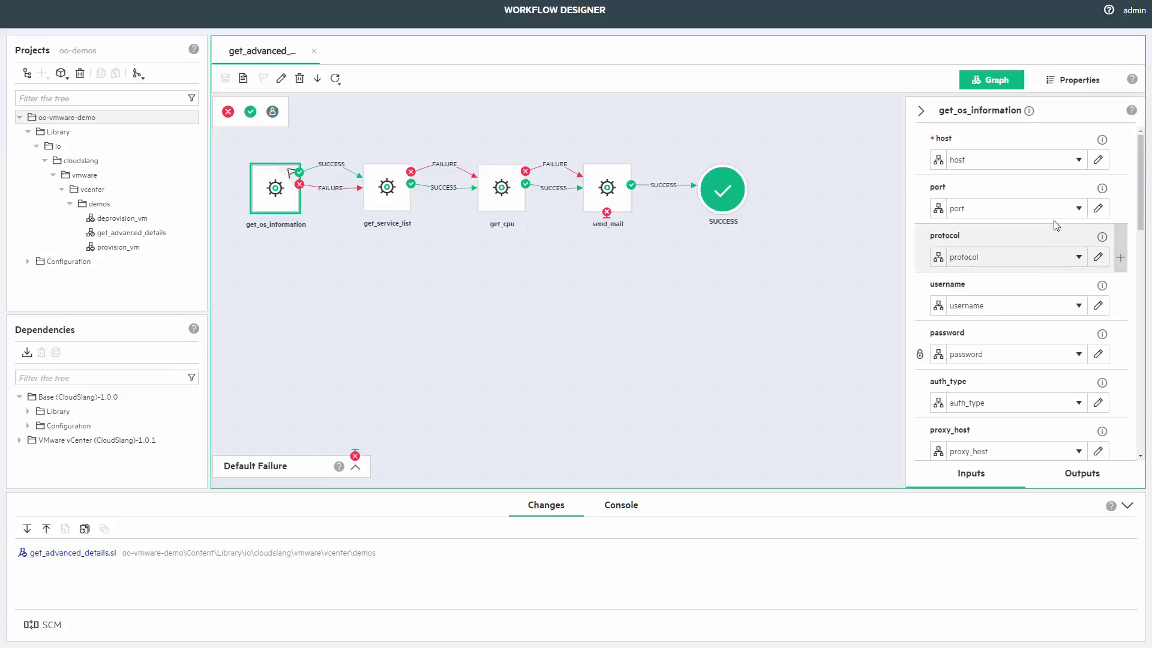
left_click(1078, 159)
left_click(1078, 257)
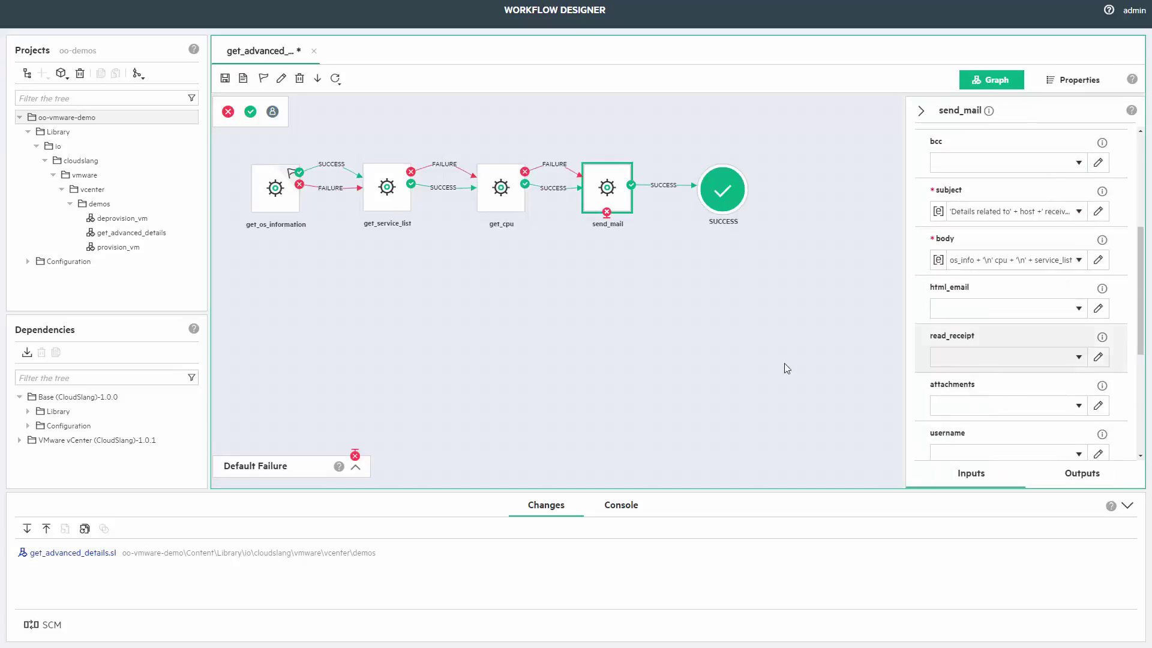
left_click(428, 339)
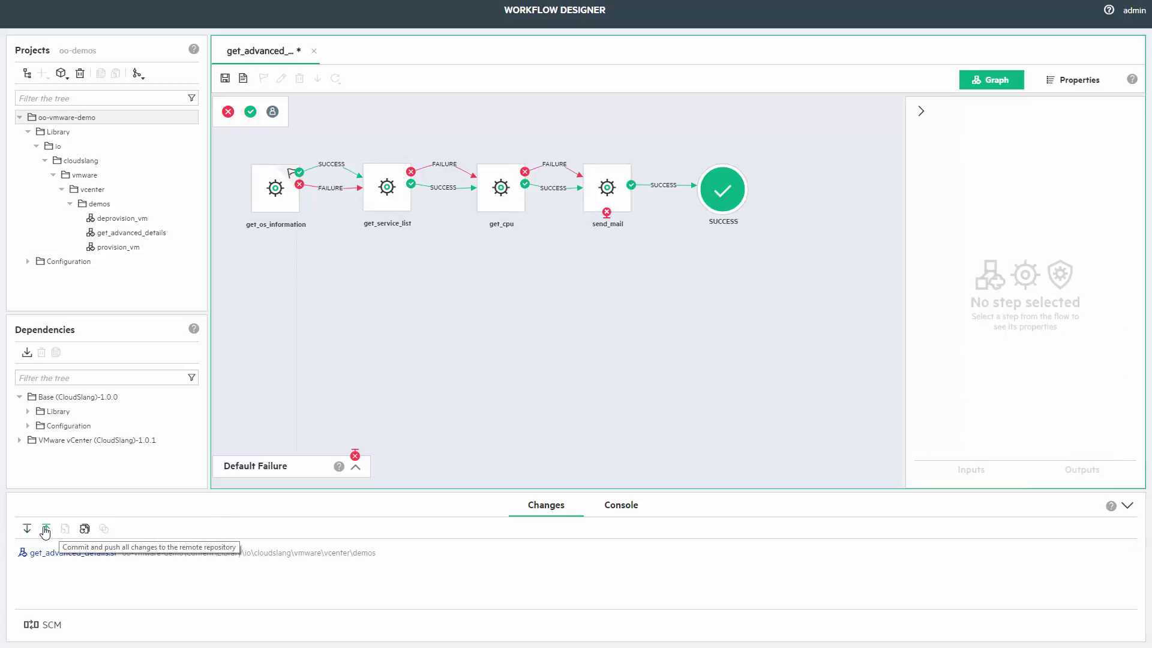
Save all changes, then commit and push get_advanced_details.sl with a commit message.
left_click(45, 530)
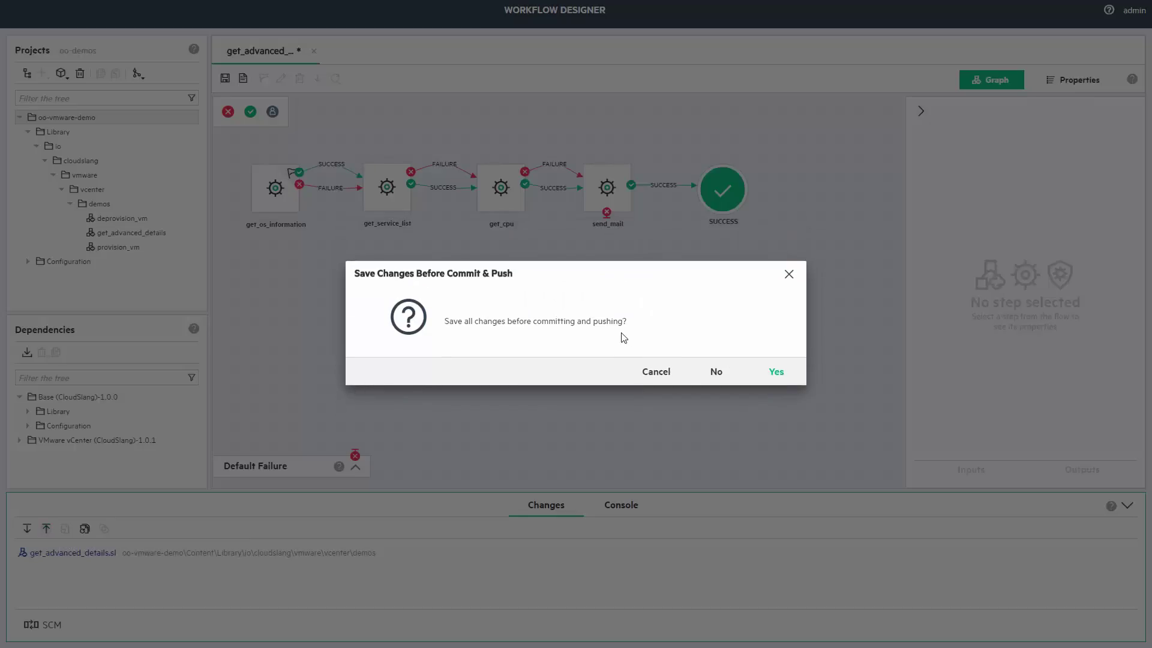
key("Return")
type("a")
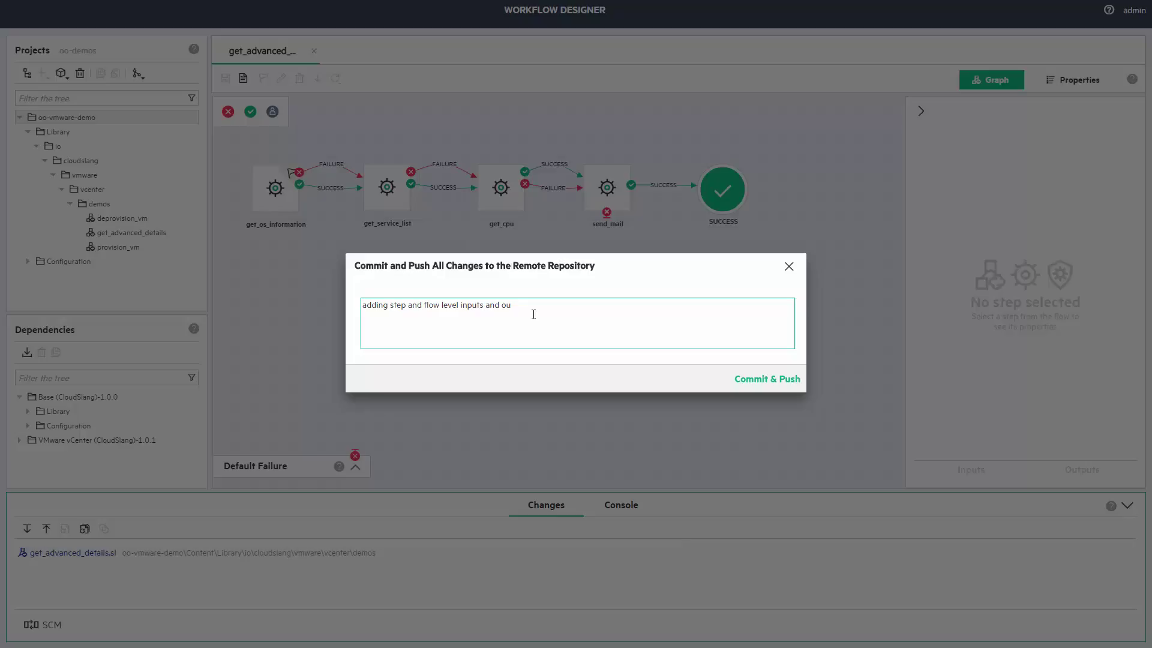
left_click(743, 378)
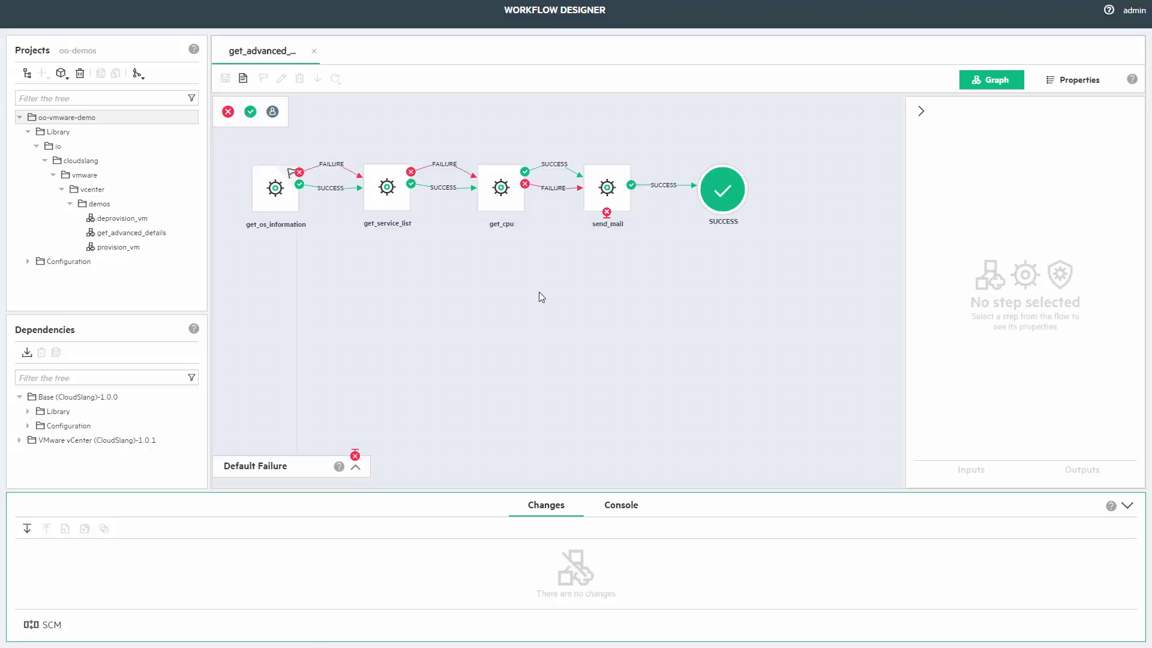
left_click(85, 120)
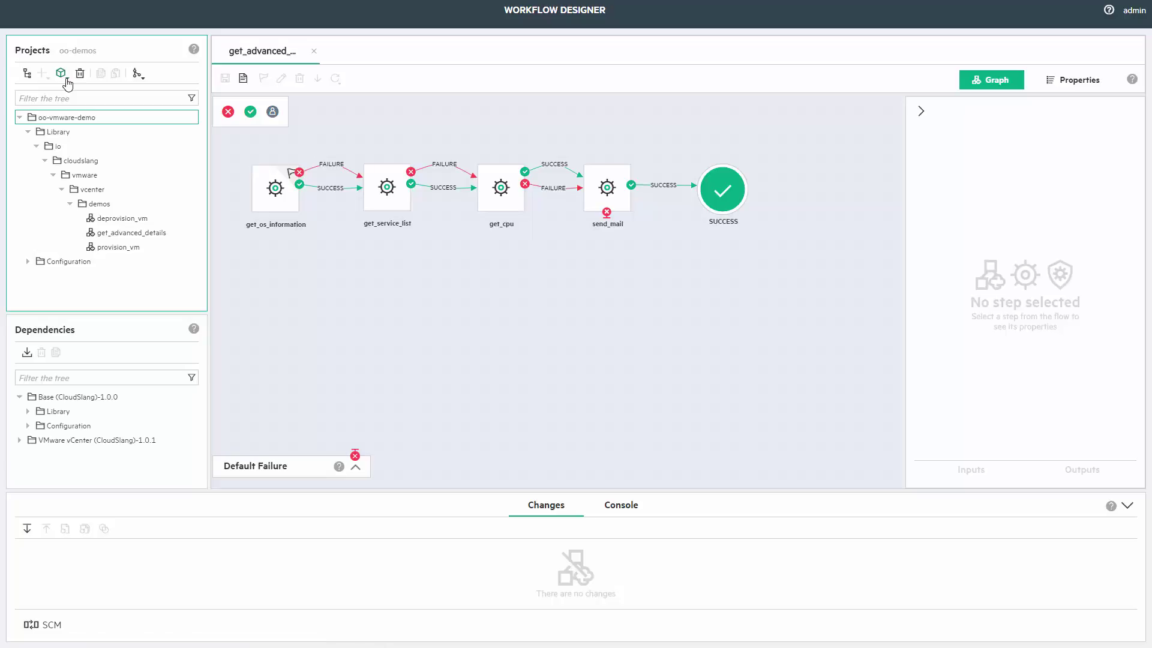
Deploy oo-vmware-demo to OO Central as content pack version 1.0.0, then close the deployment window.
left_click(64, 77)
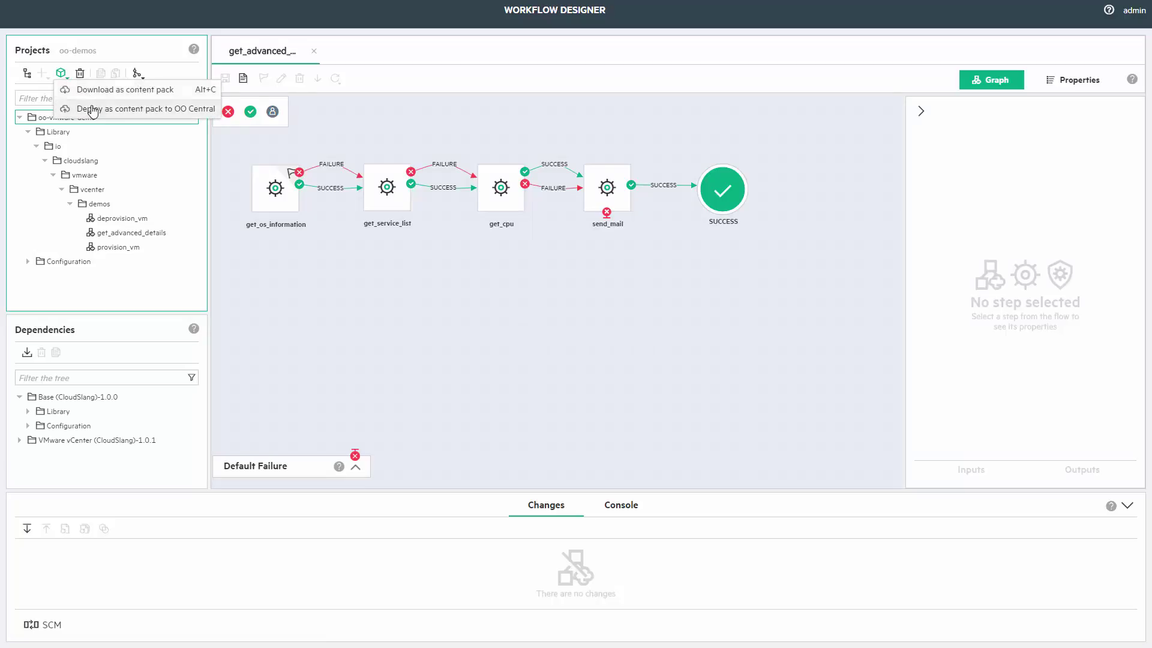
left_click(92, 110)
triple_click(536, 305)
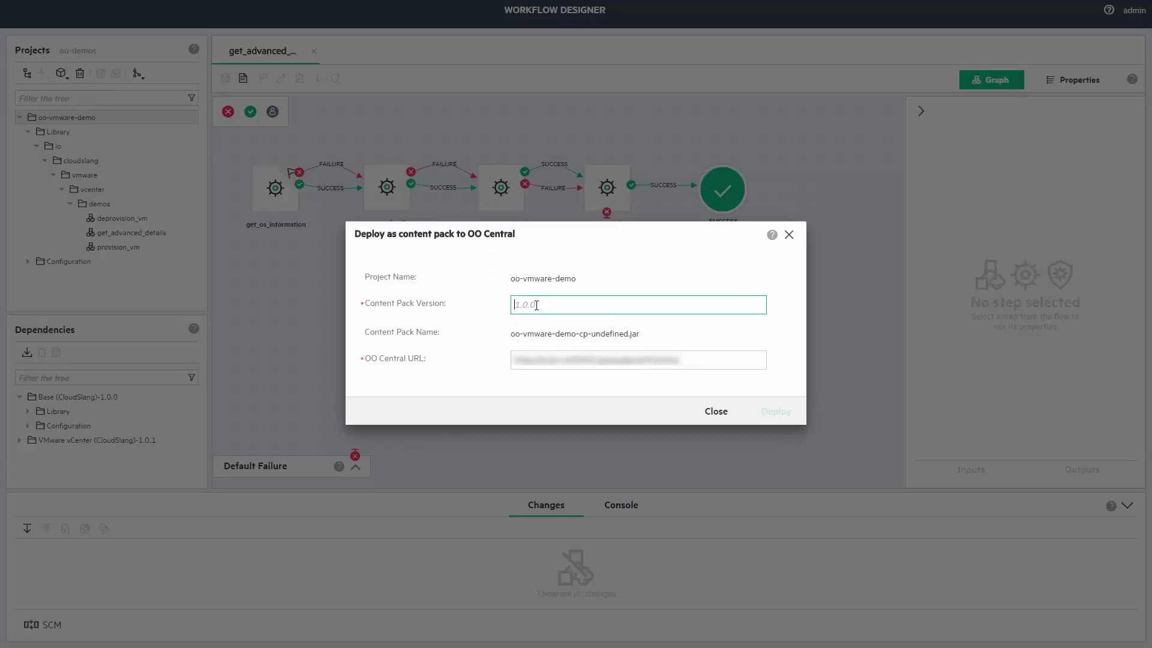
type("1.0.0")
left_click(766, 412)
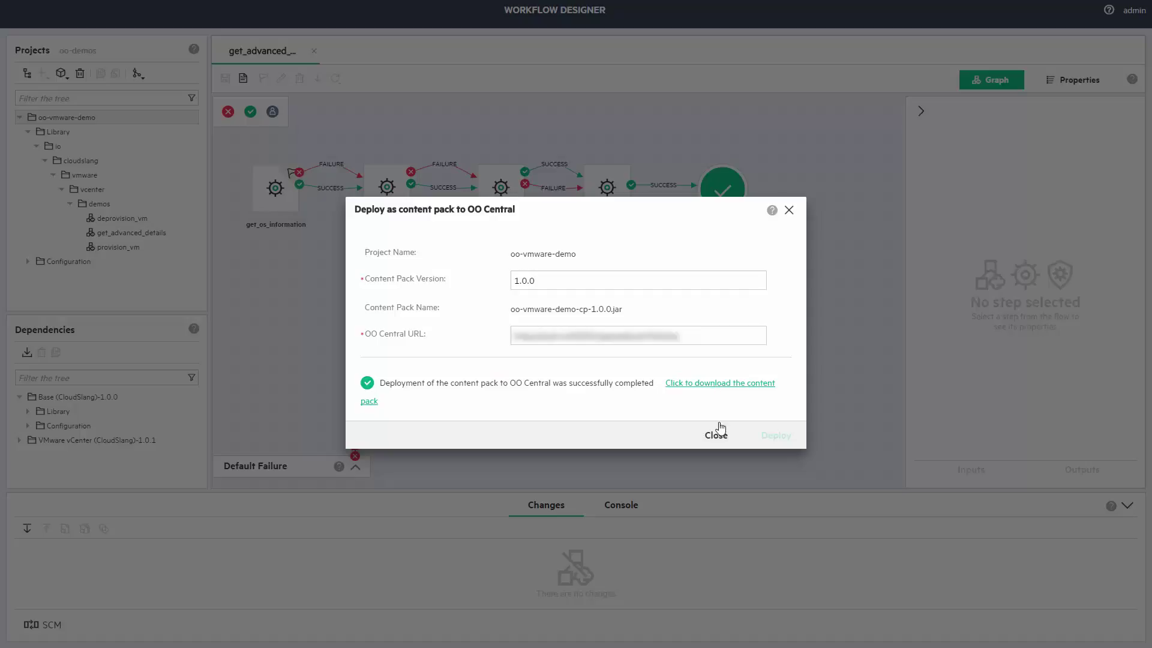
left_click(716, 435)
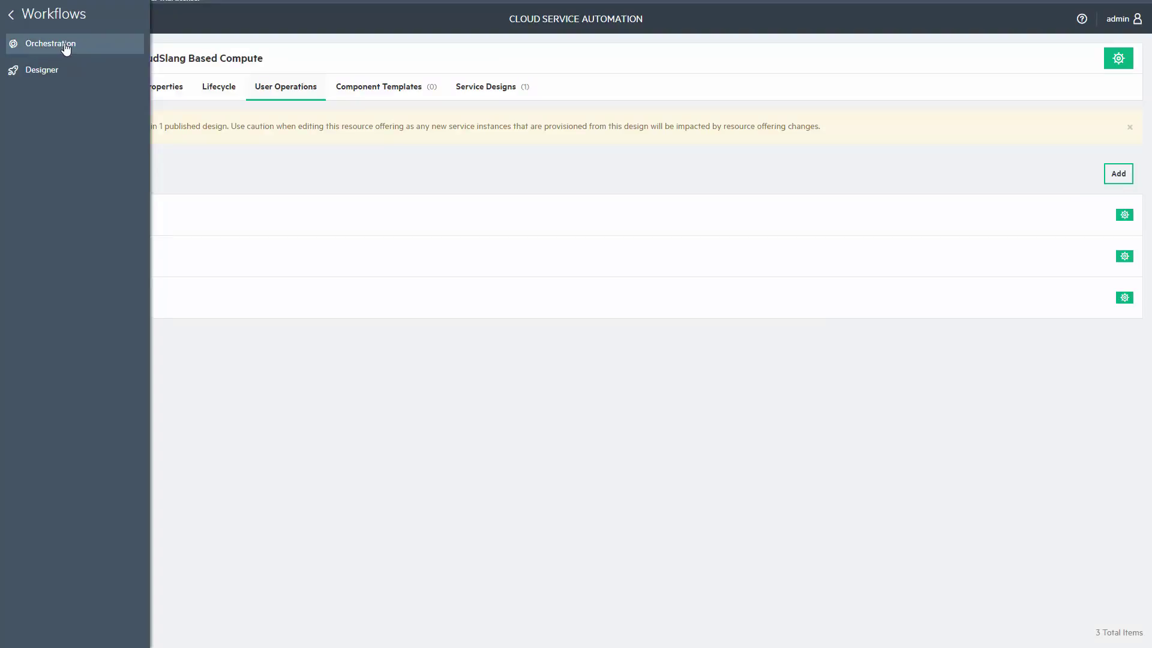
Select oo-vmware-demo in Content Packs and expand io/cloudslang/vmware/vcenter/demos to find get_advanced_details.
left_click(66, 50)
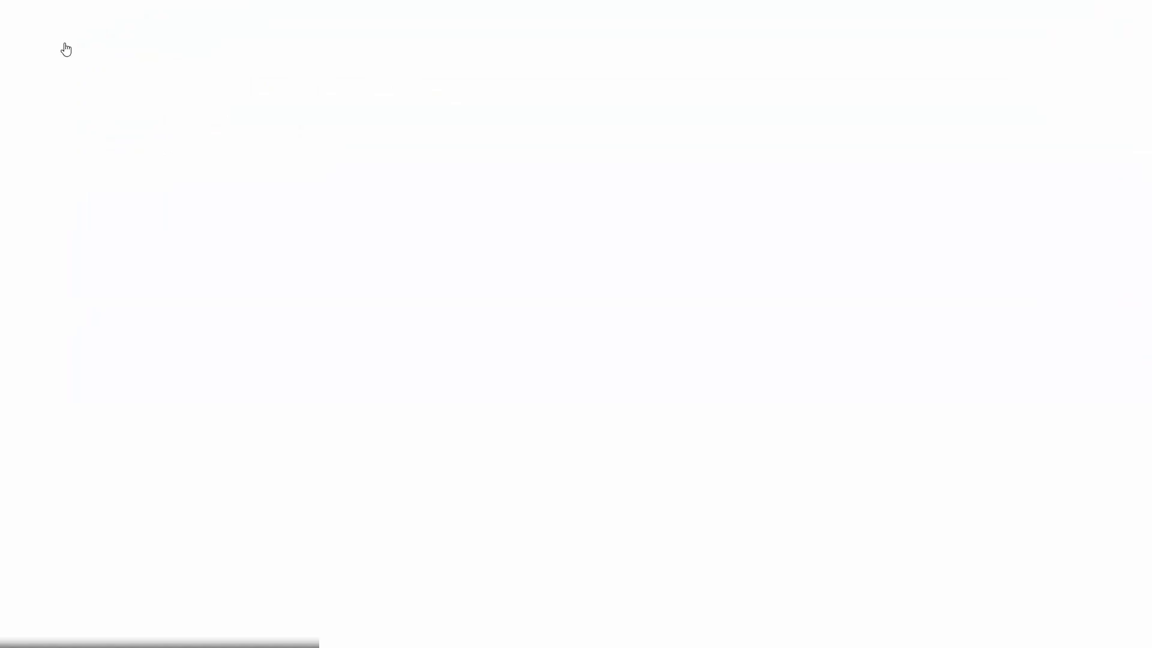
left_click(528, 37)
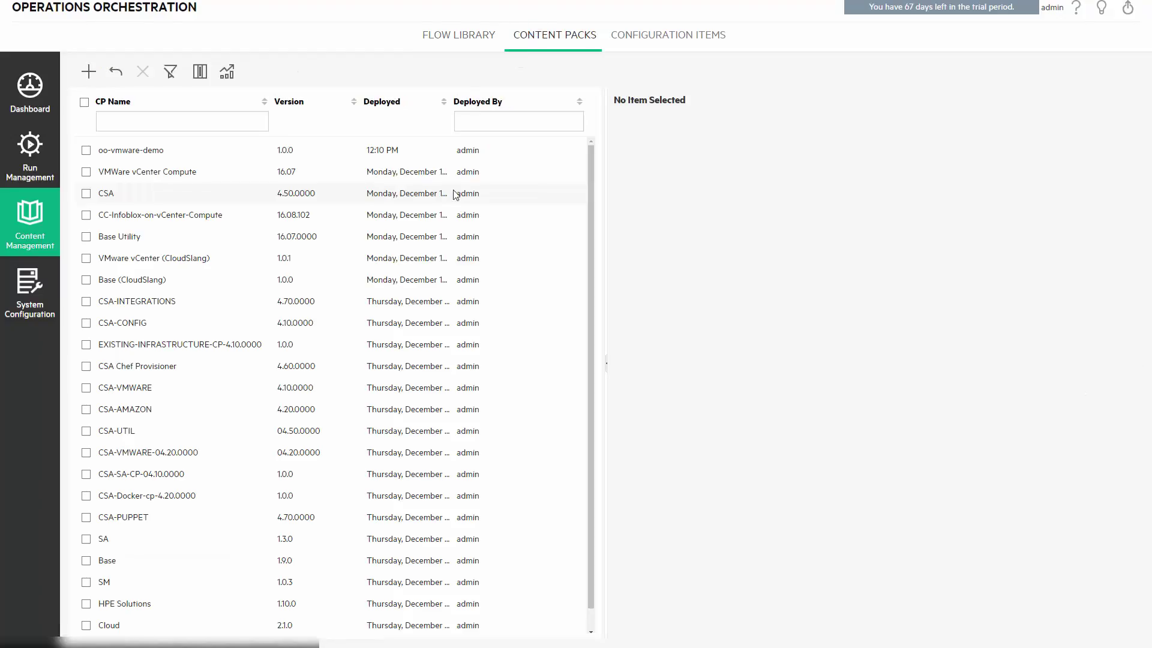
left_click(292, 155)
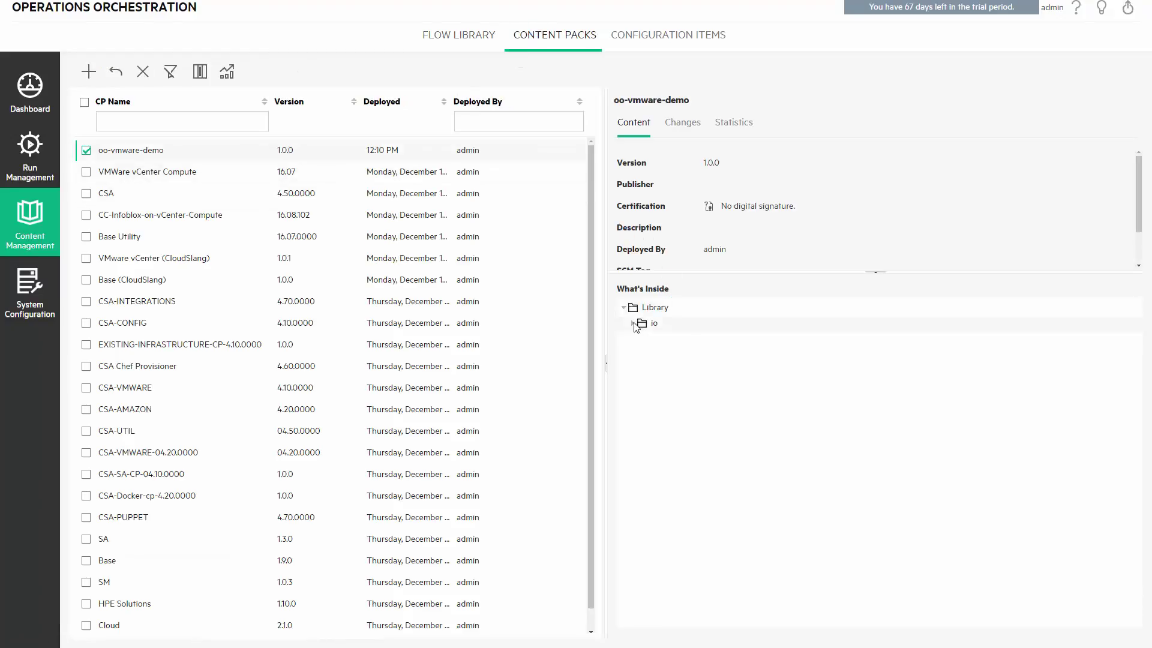
left_click(633, 323)
left_click(642, 339)
left_click(652, 354)
left_click(659, 370)
left_click(668, 385)
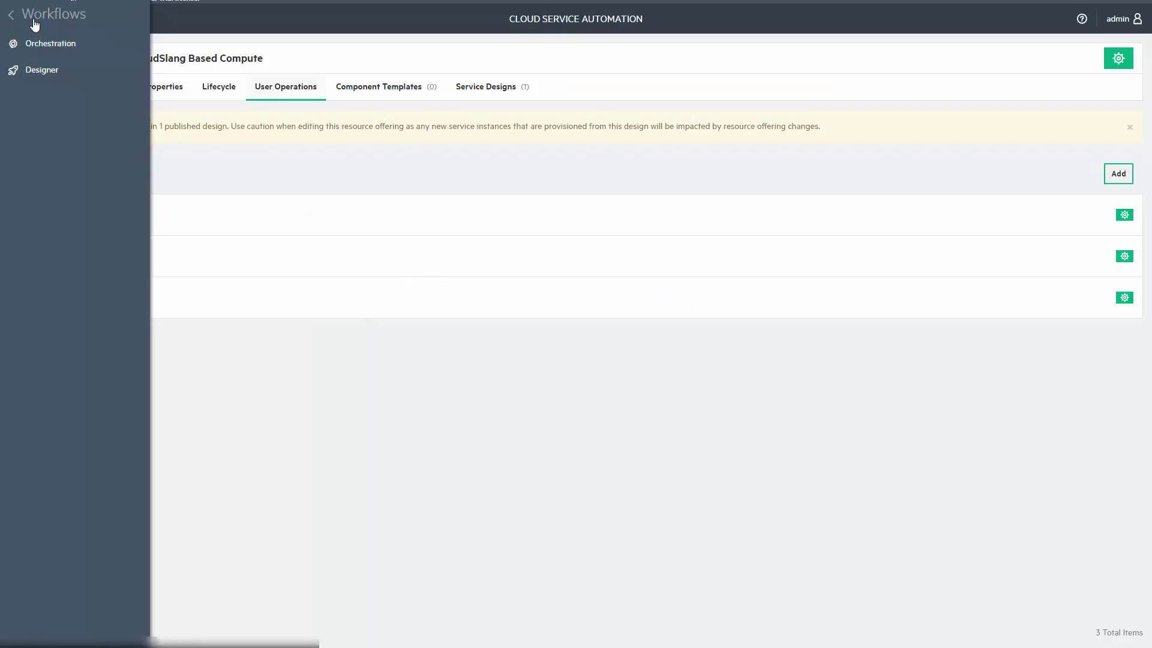
Go to Designs > Sequenced > Resource Offerings and show VMware vCenter CloudSlang Based Compute's user operations.
left_click(34, 24)
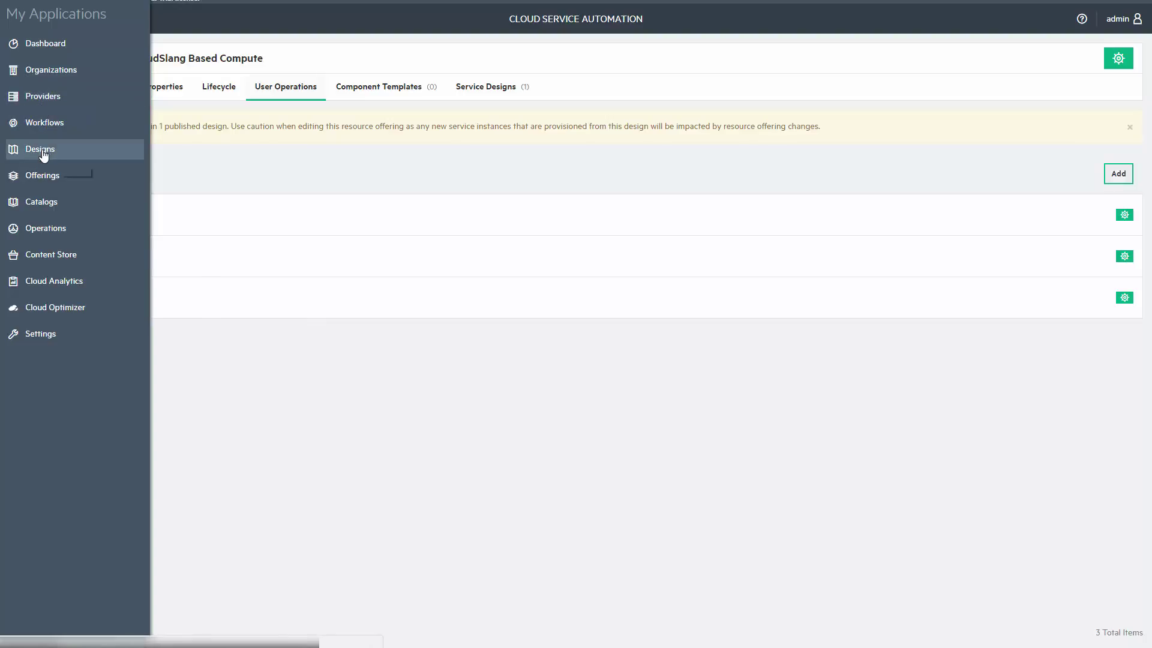
left_click(42, 155)
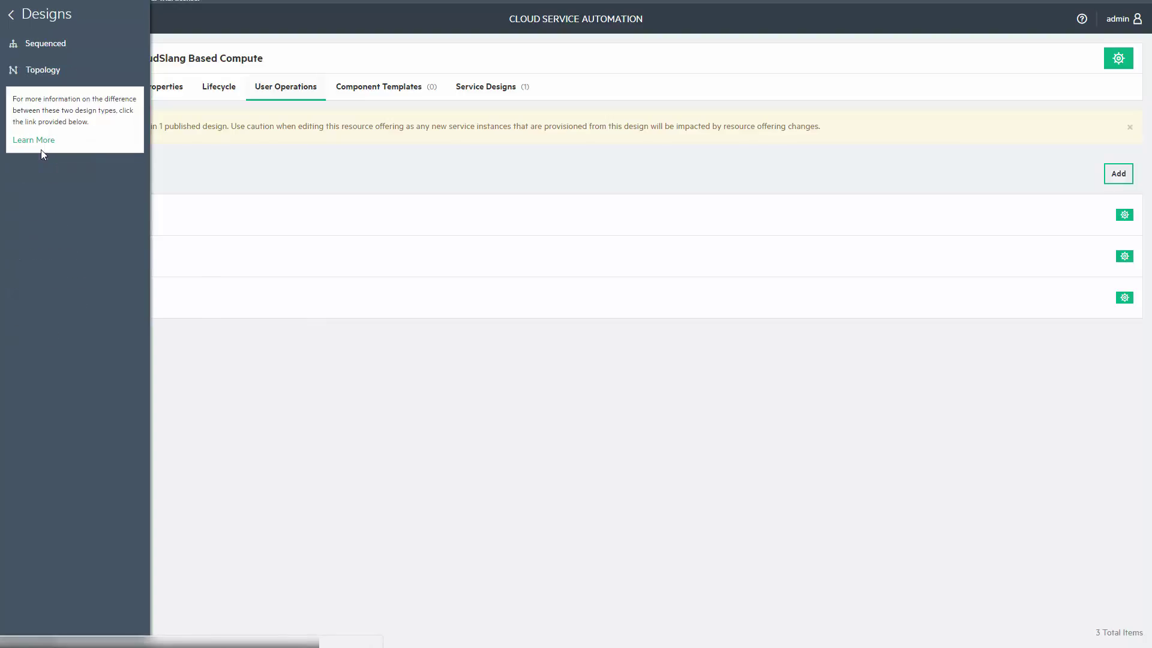
left_click(51, 44)
left_click(54, 98)
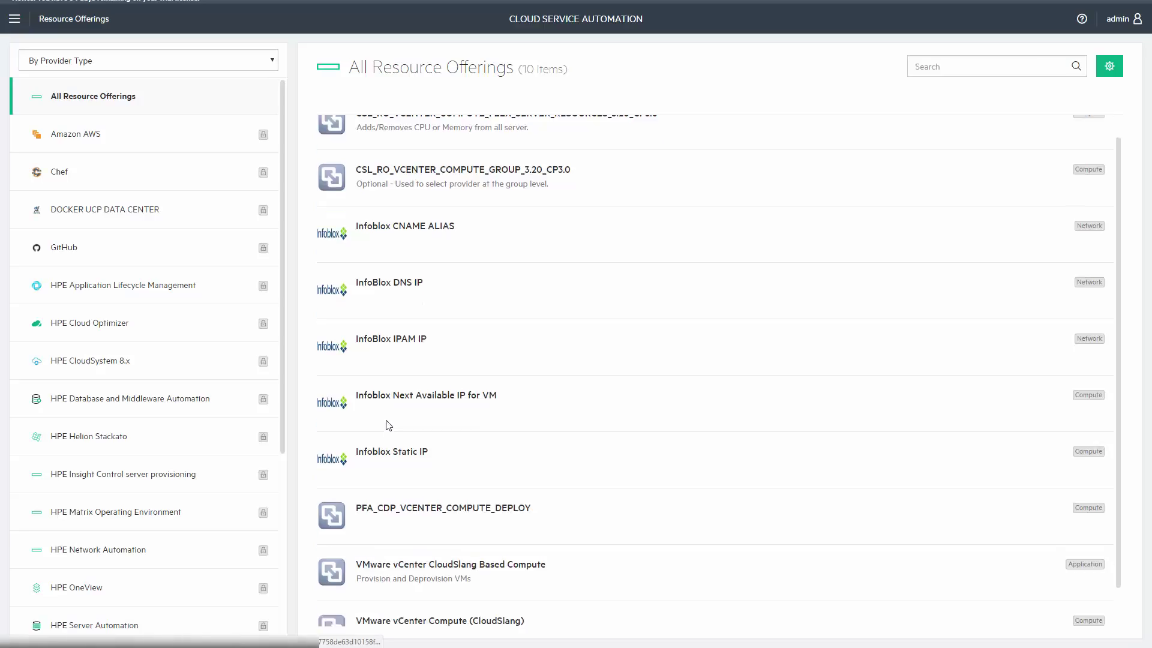
left_click(479, 525)
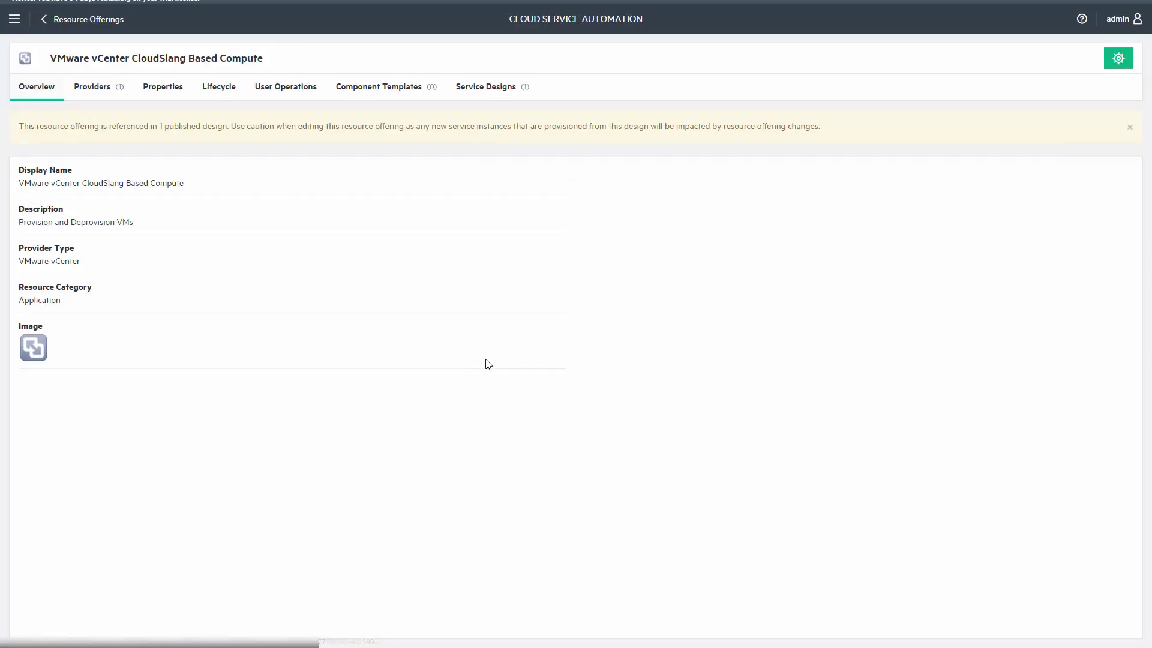
left_click(289, 85)
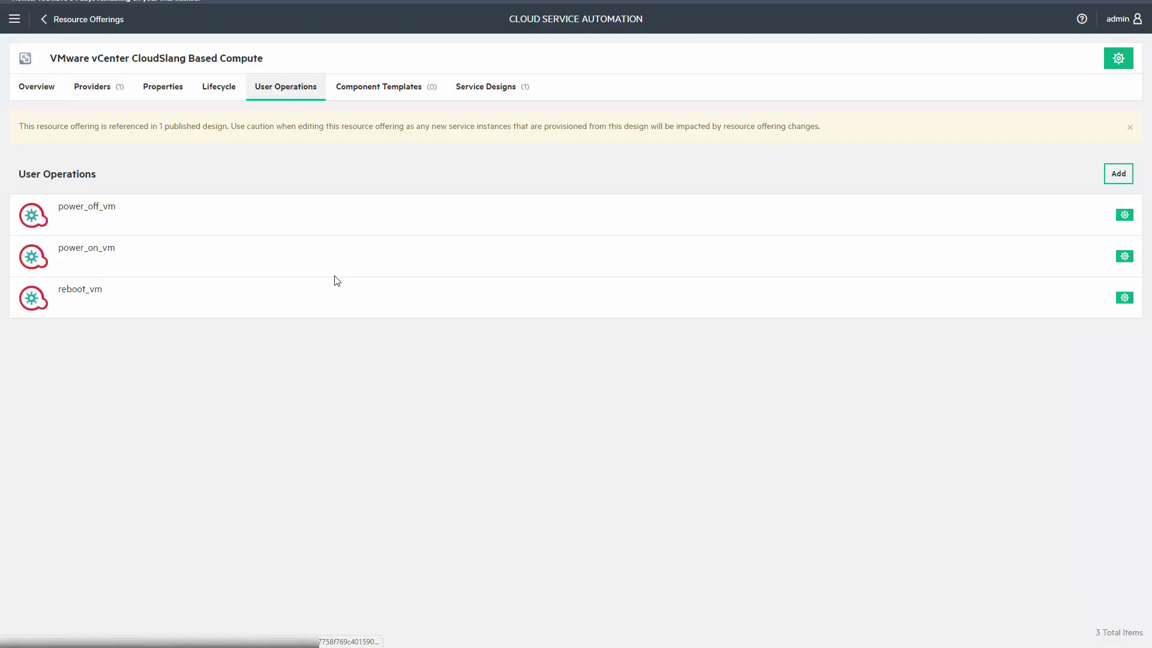
Add get_advanced_details as a user operation described 'gets os information, service list (running processes) and cpu details'.
left_click(1115, 175)
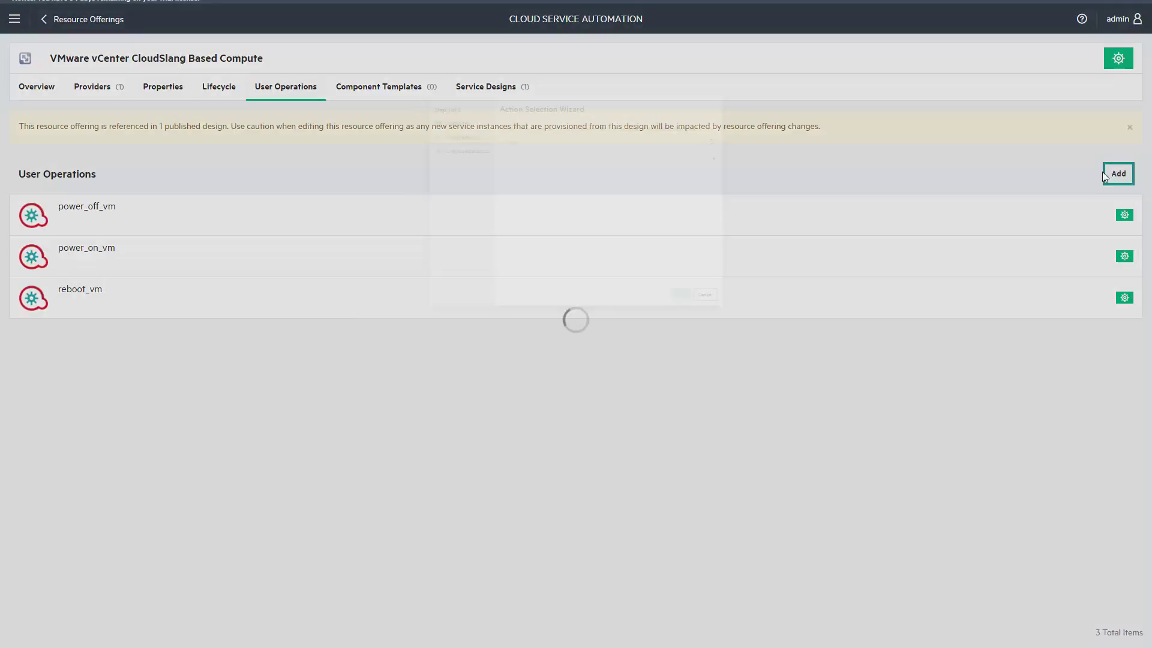
type("get")
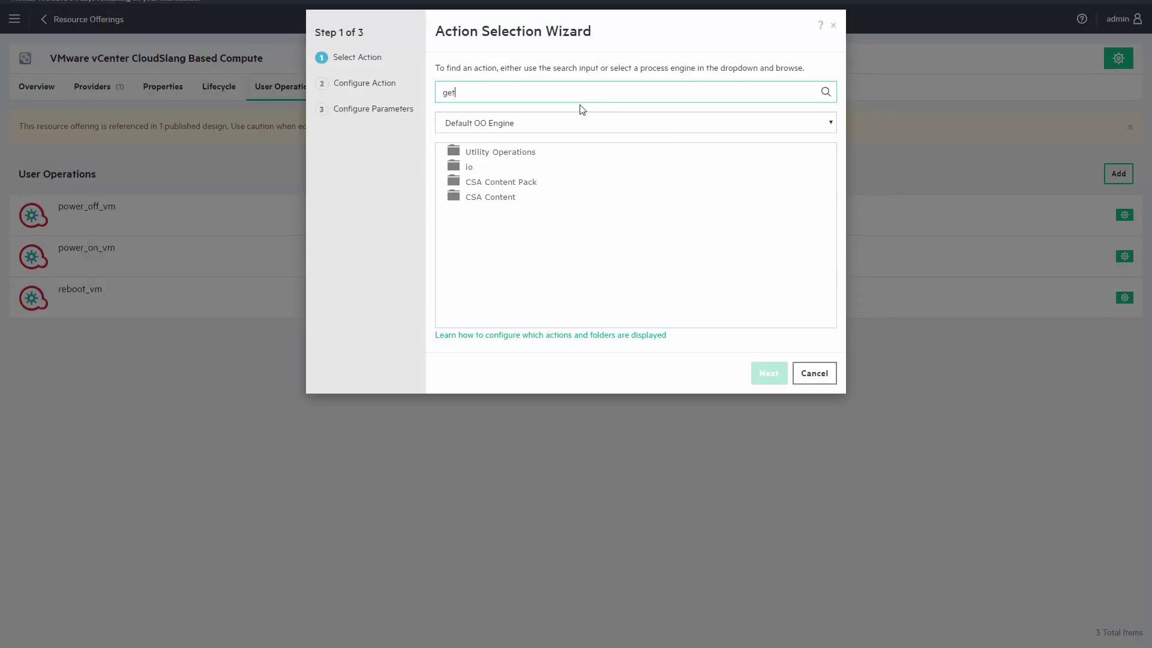
type("_advance")
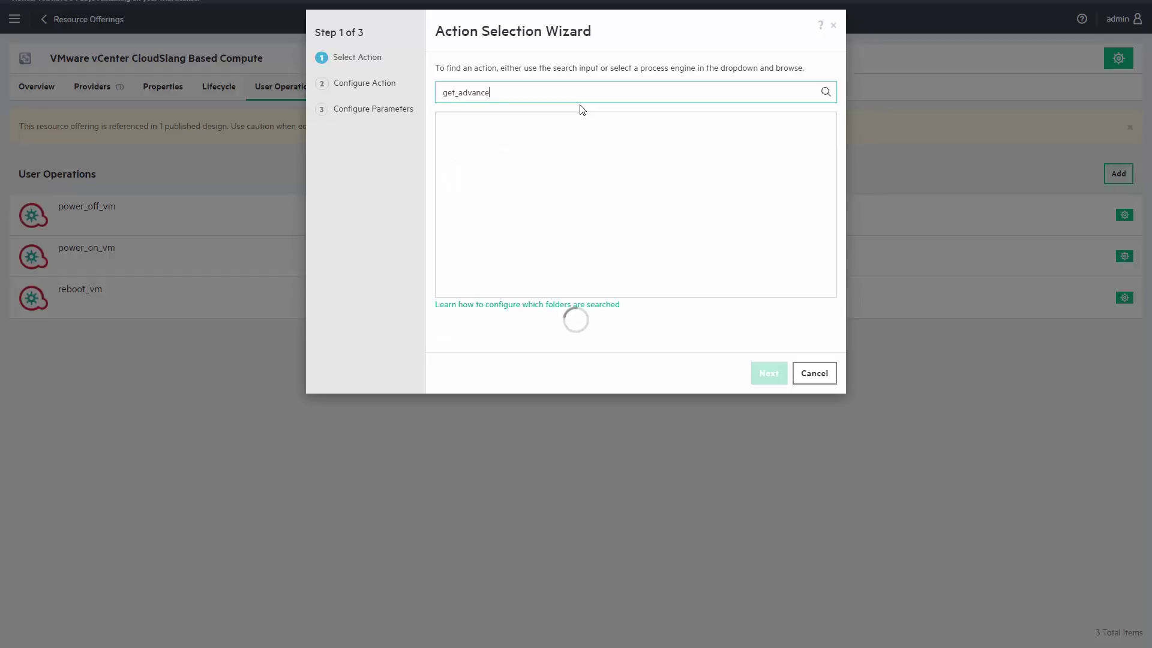
type("d")
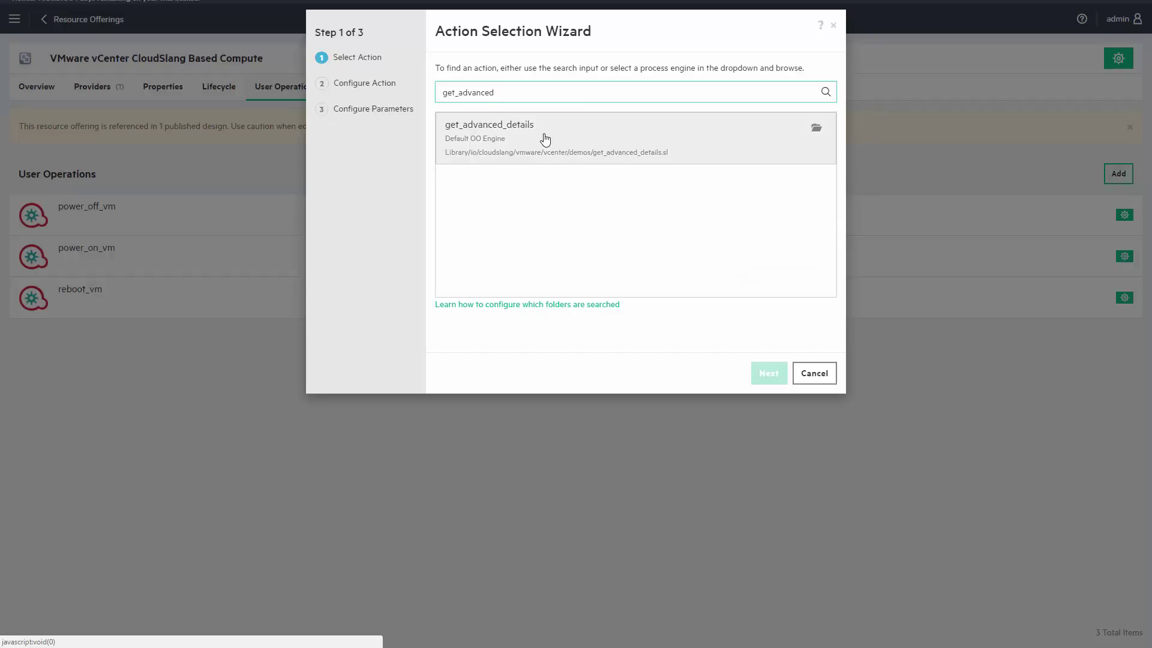
left_click(545, 139)
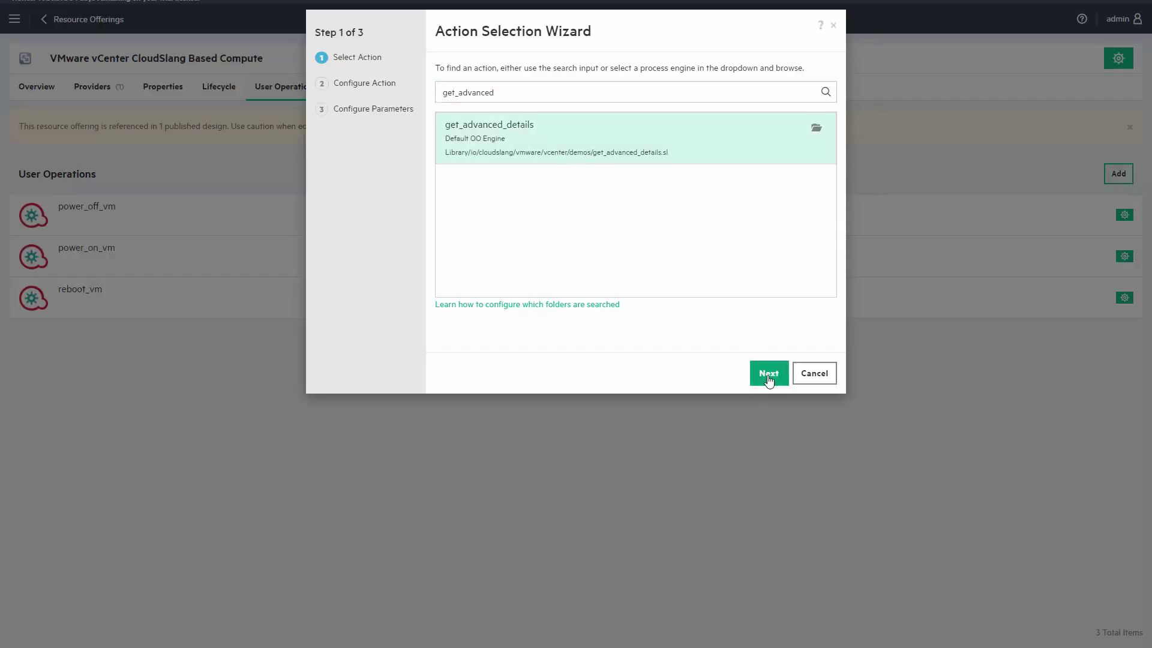
left_click(769, 375)
left_click(637, 252)
type("gets os info")
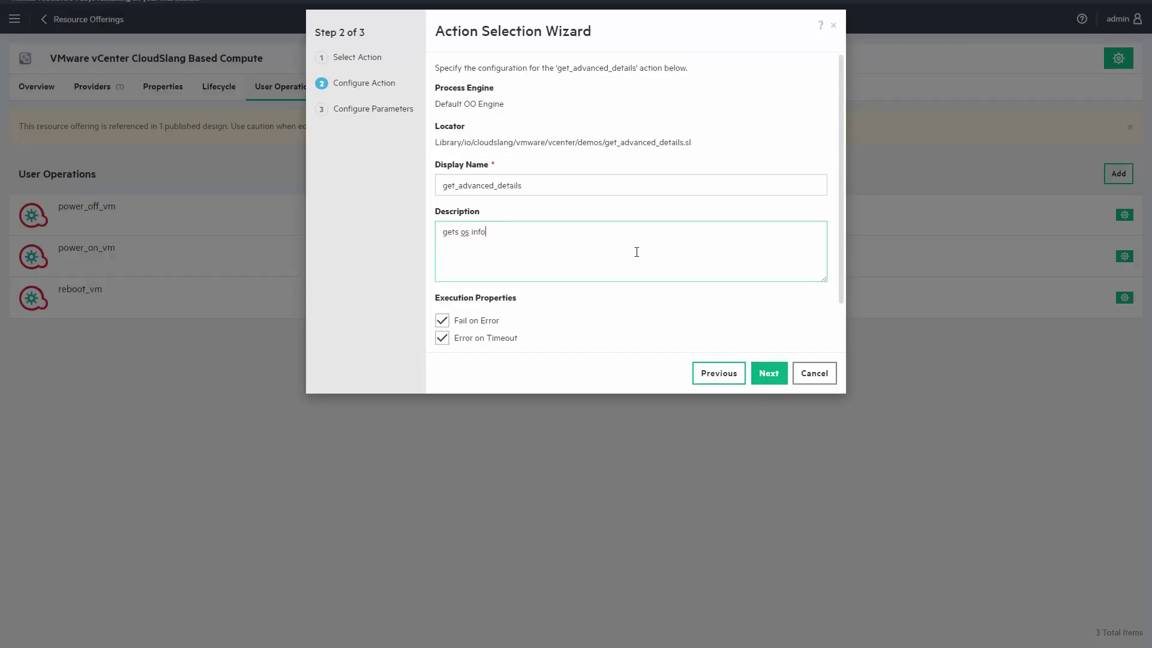
type("rmation, service list (running processes) and cpu")
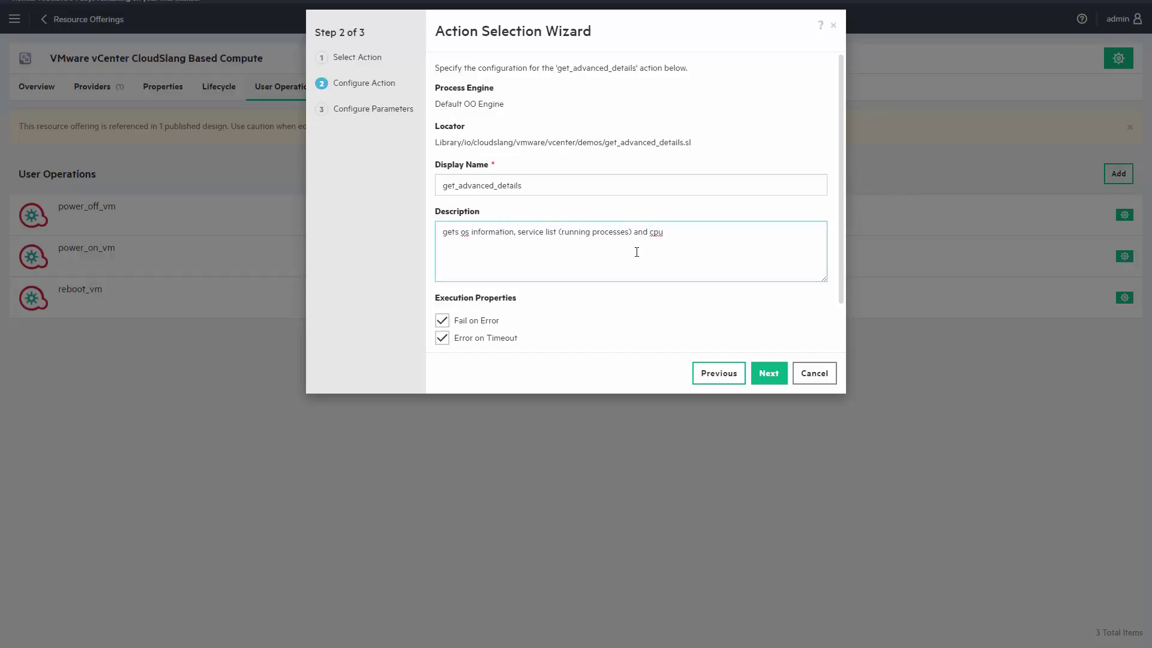
type(" details")
left_click(767, 373)
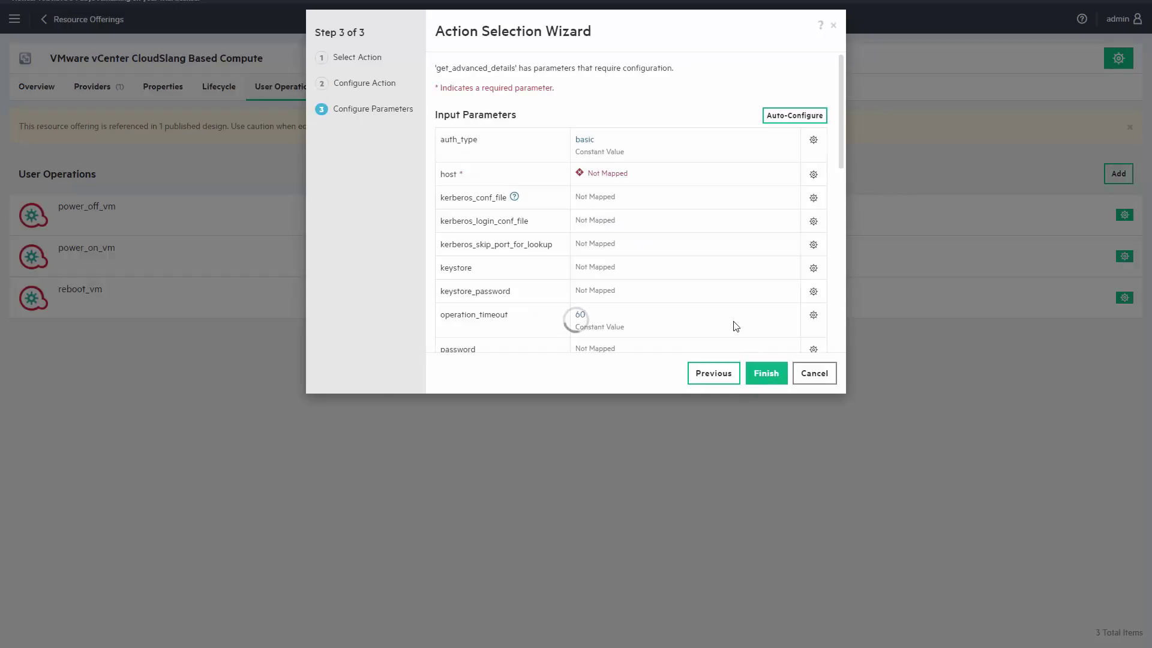
scroll(720, 309, "down", 5)
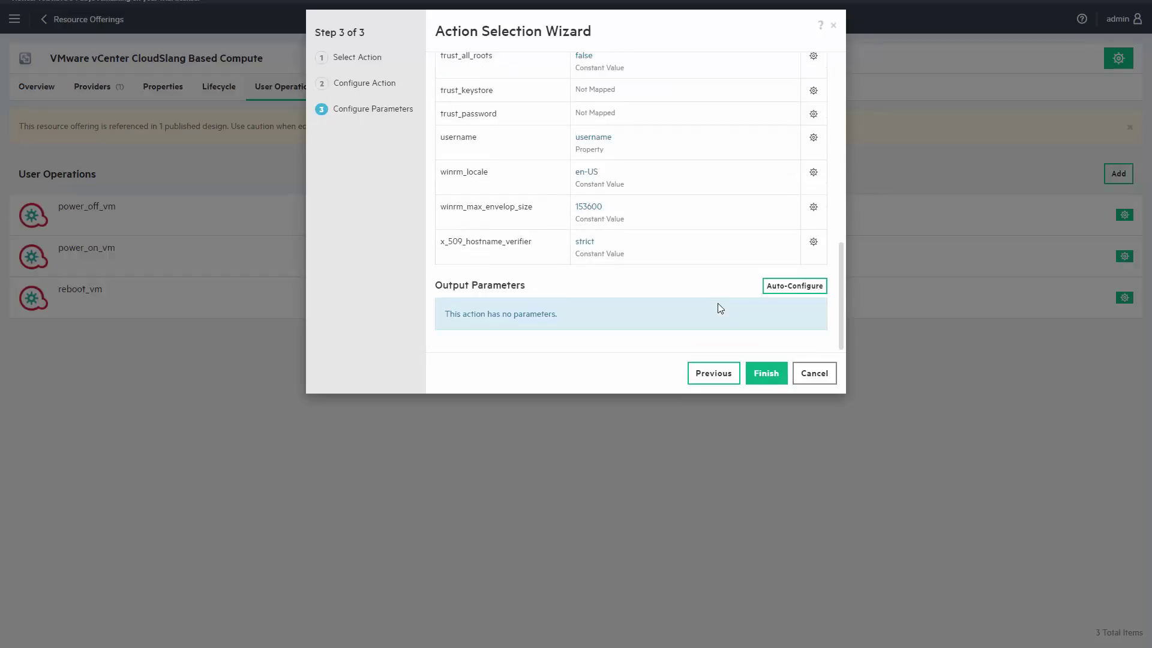
left_click(766, 373)
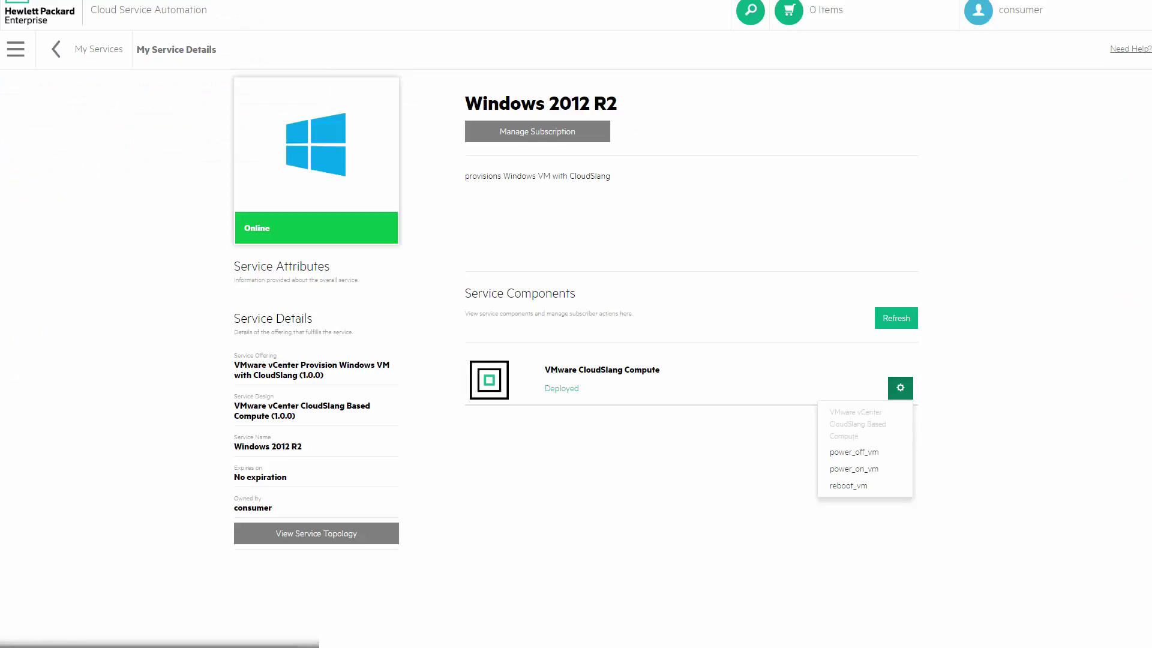
Order the Windows VM provisioning service from the catalog through checkout and submit the request.
left_click(98, 49)
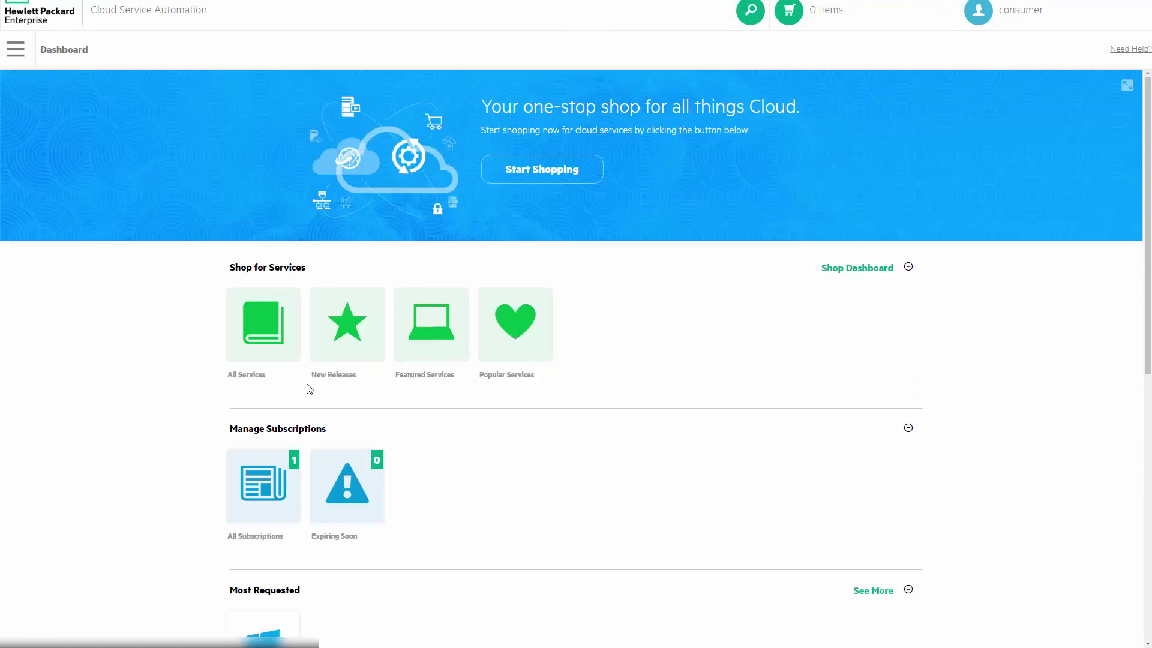
scroll(309, 385, "down", 5)
left_click(290, 290)
left_click(861, 151)
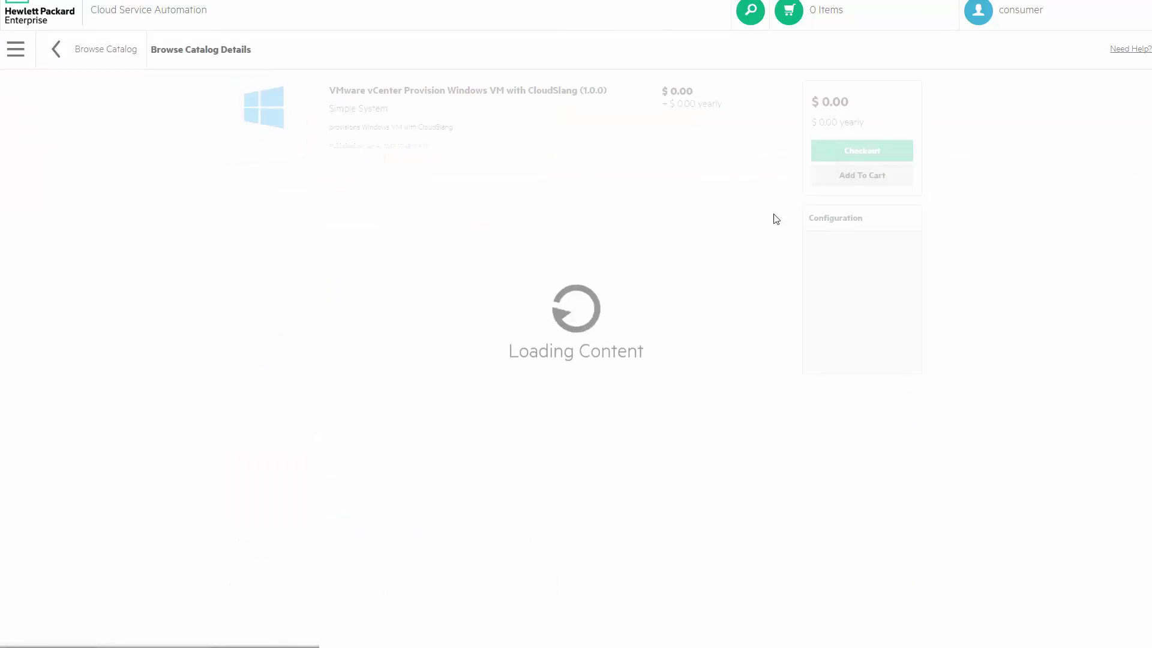
left_click(869, 629)
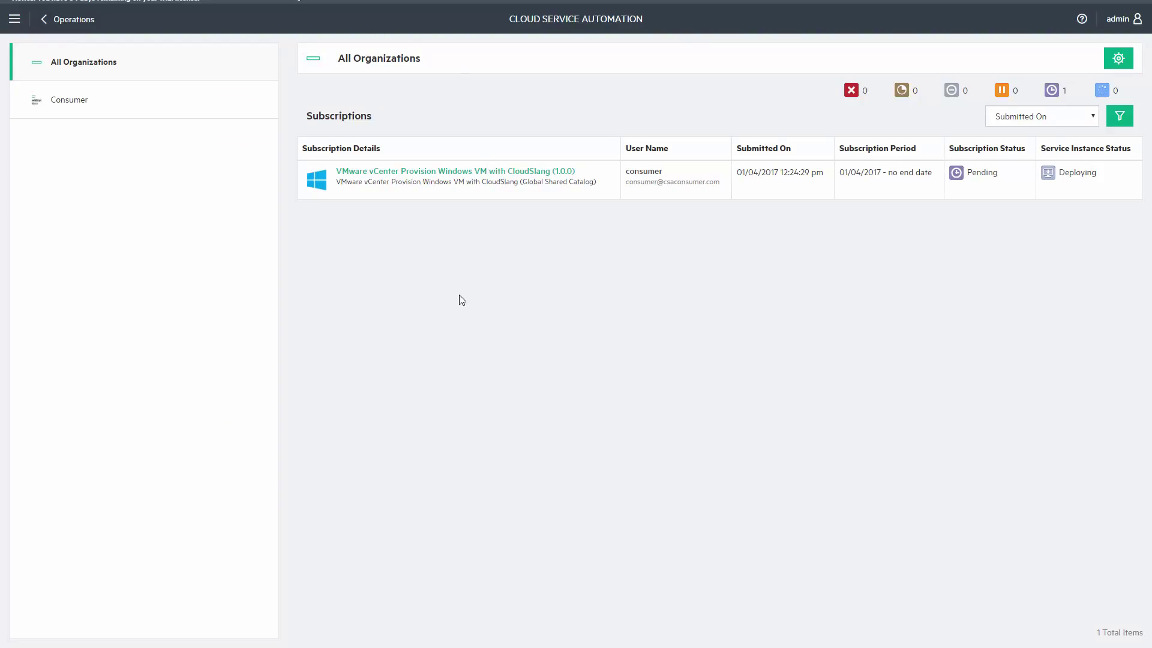
Open the subscription's provision_vm event and follow its process ID into Operations Orchestration.
left_click(573, 174)
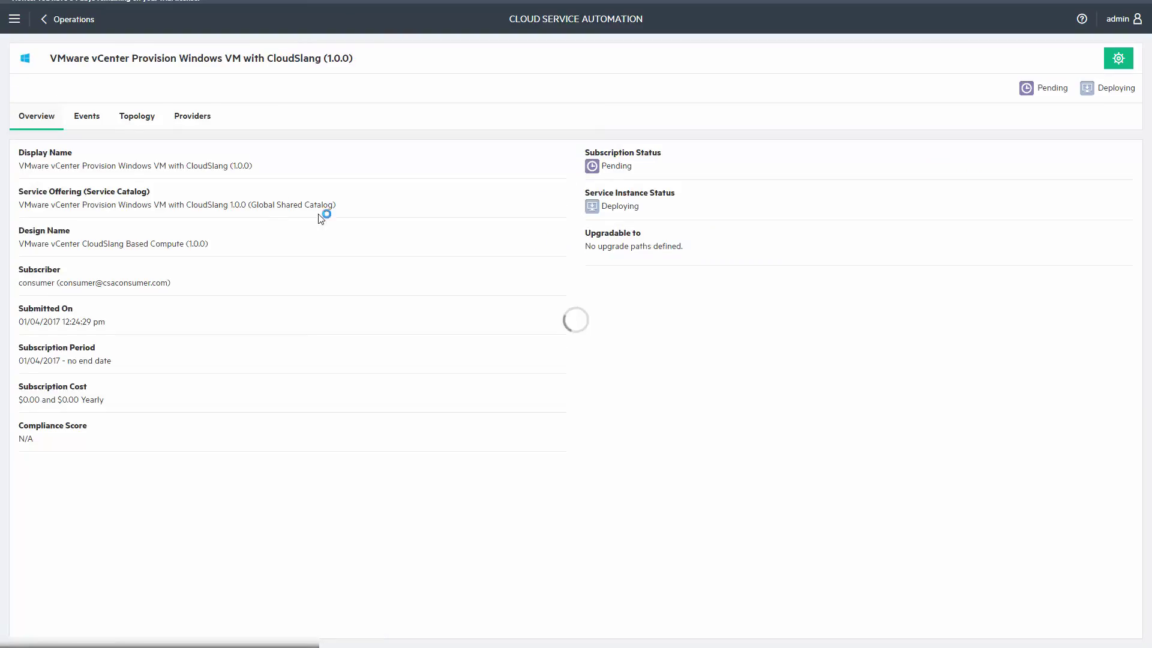
left_click(87, 117)
left_click(86, 210)
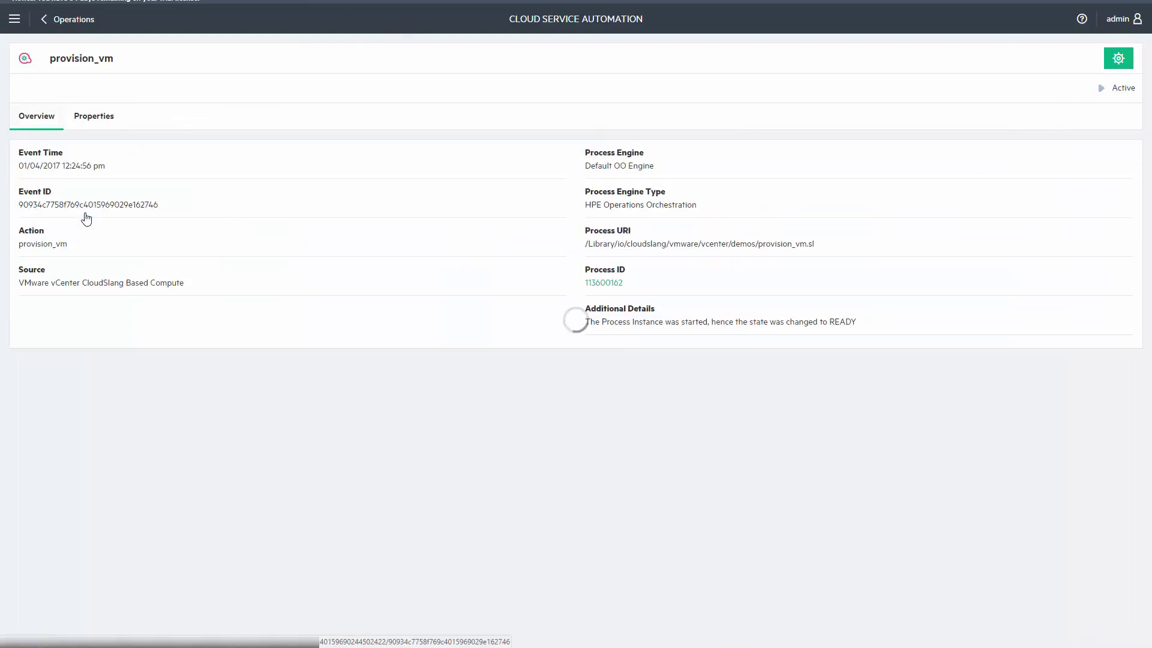
left_click(602, 283)
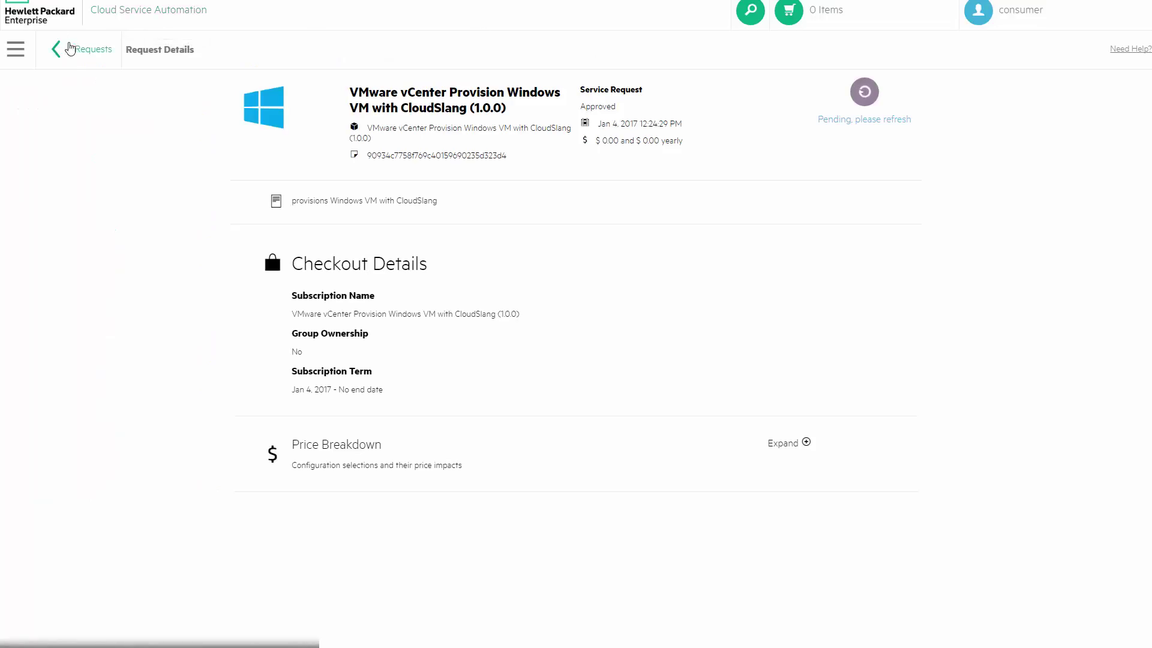
Open the Windows VM service under My Services and list its compute component's actions.
left_click(84, 49)
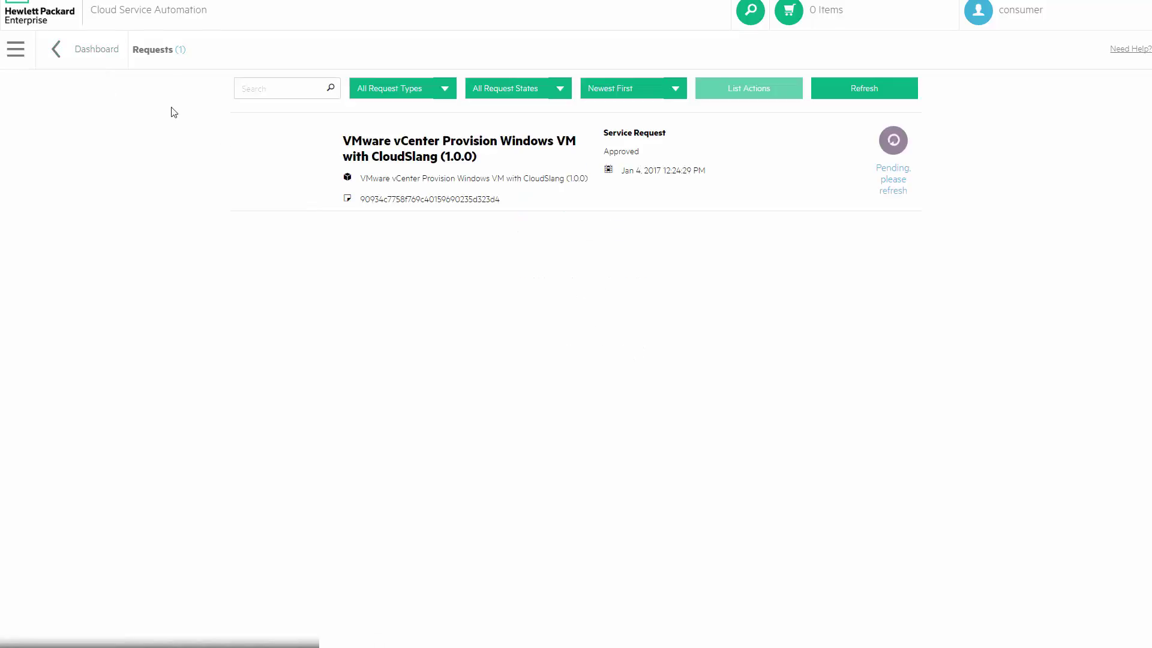
left_click(13, 51)
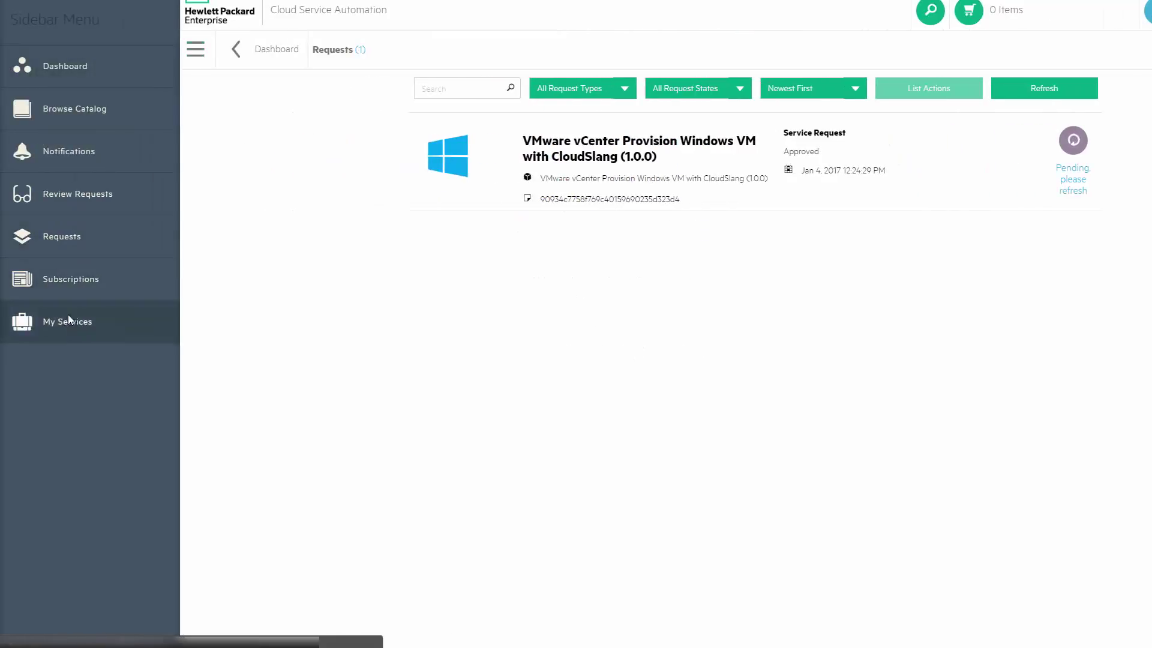
left_click(70, 320)
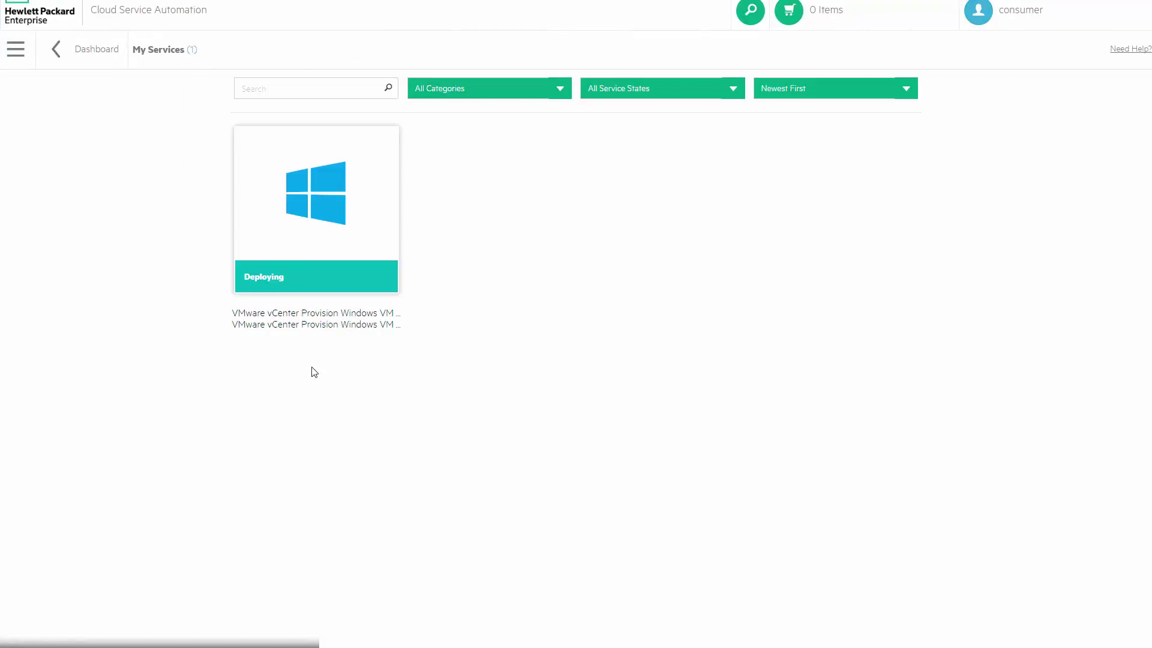
left_click(300, 179)
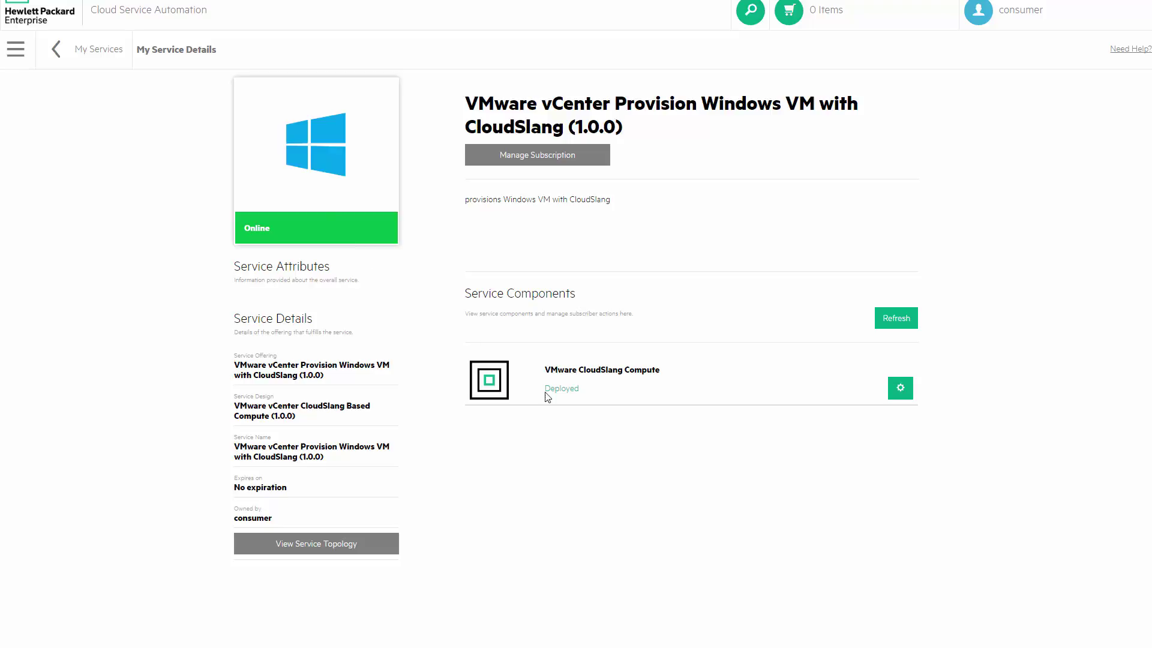
left_click(900, 389)
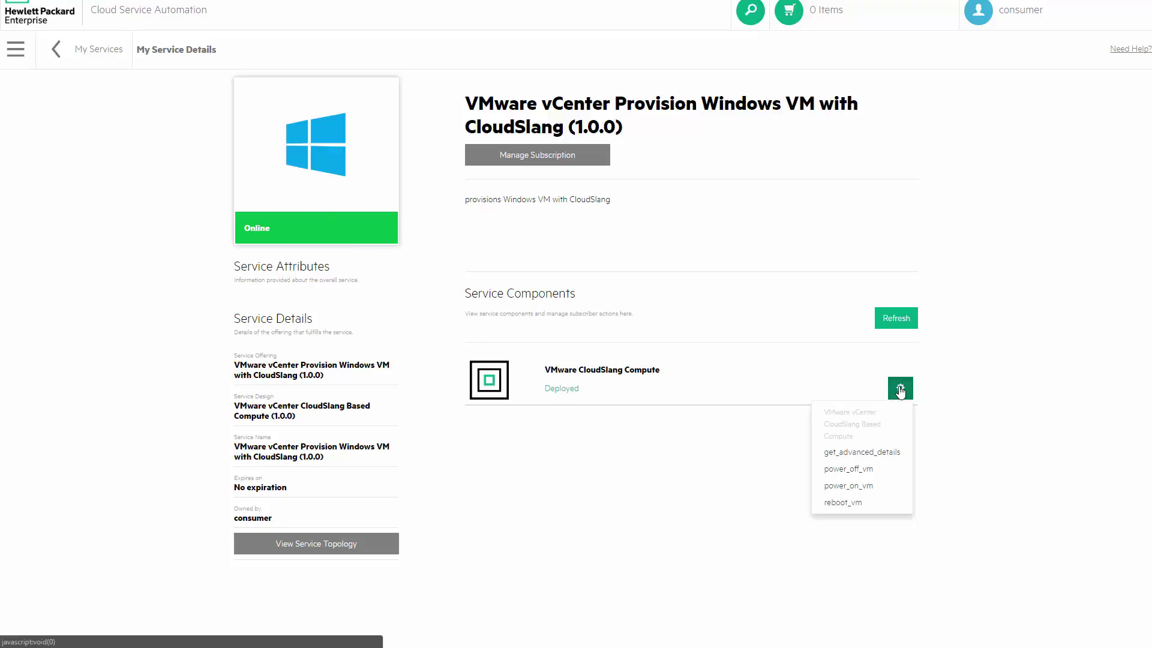
Execute get_advanced_details on the VMware CloudSlang Compute component and view its request details.
left_click(893, 455)
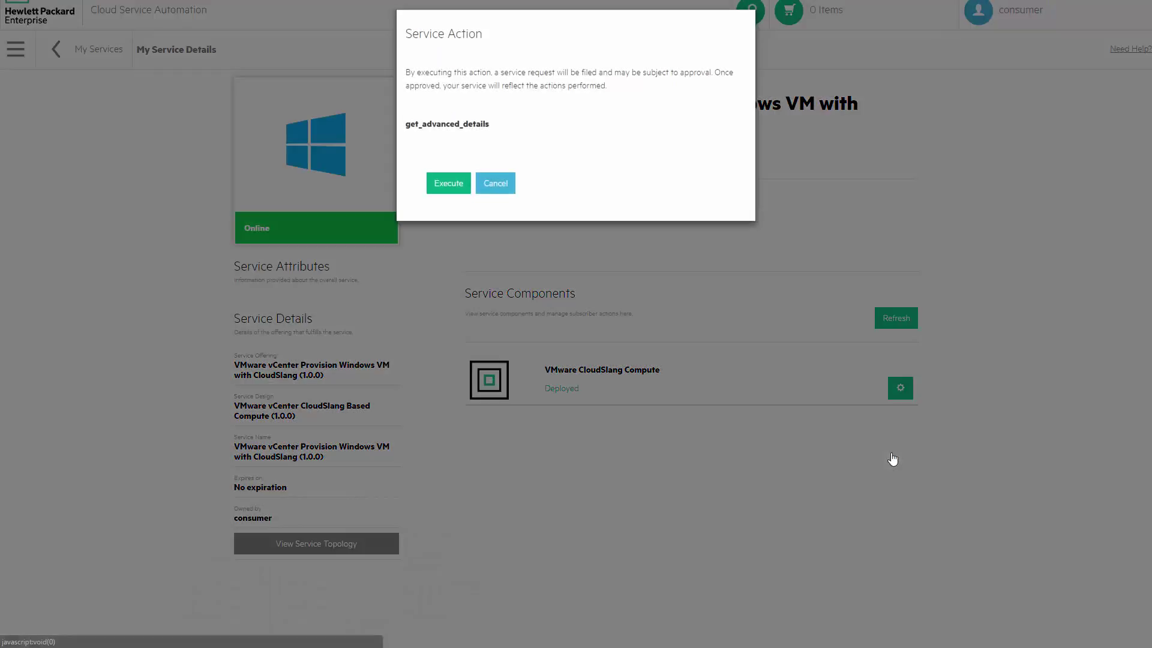
left_click(449, 184)
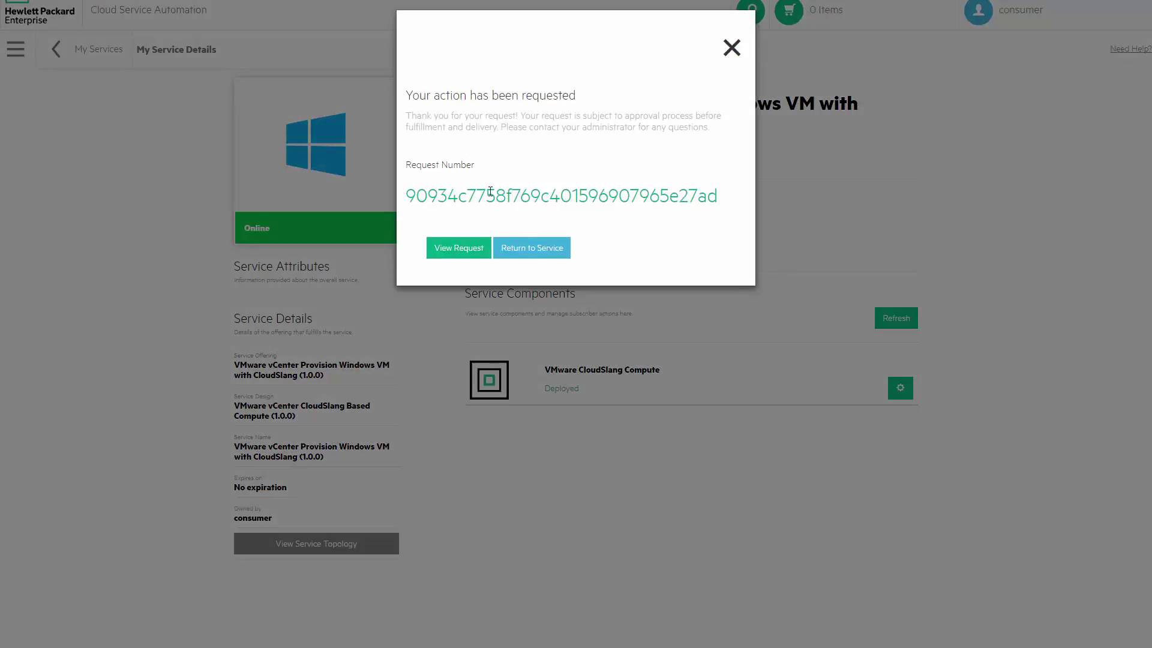
left_click(471, 251)
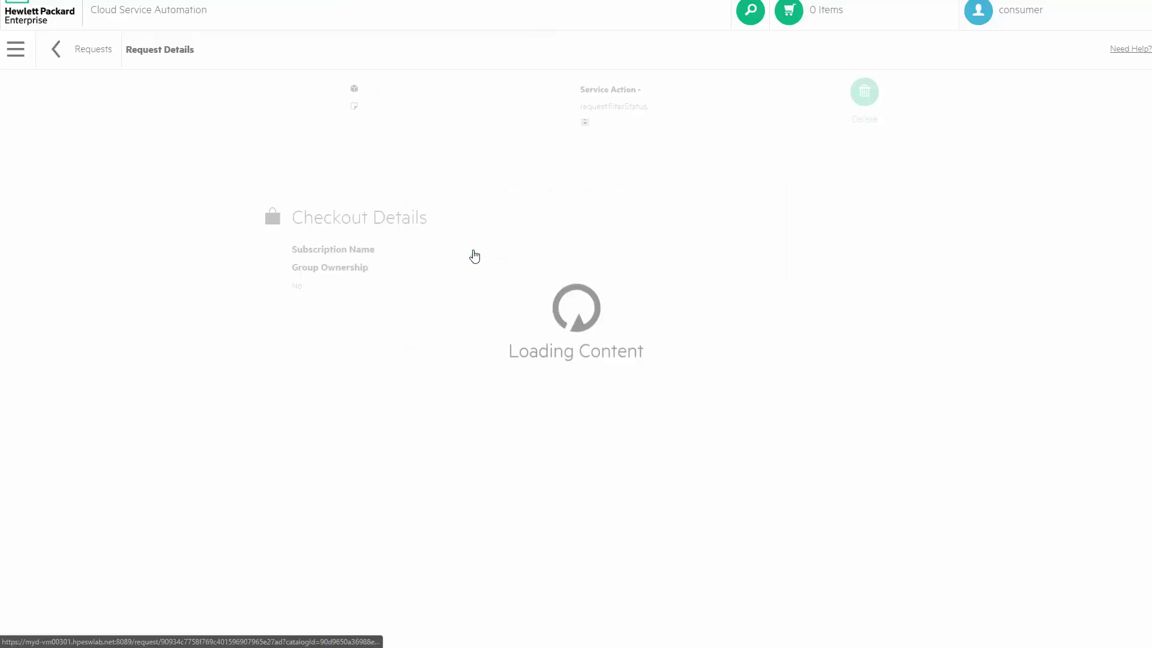